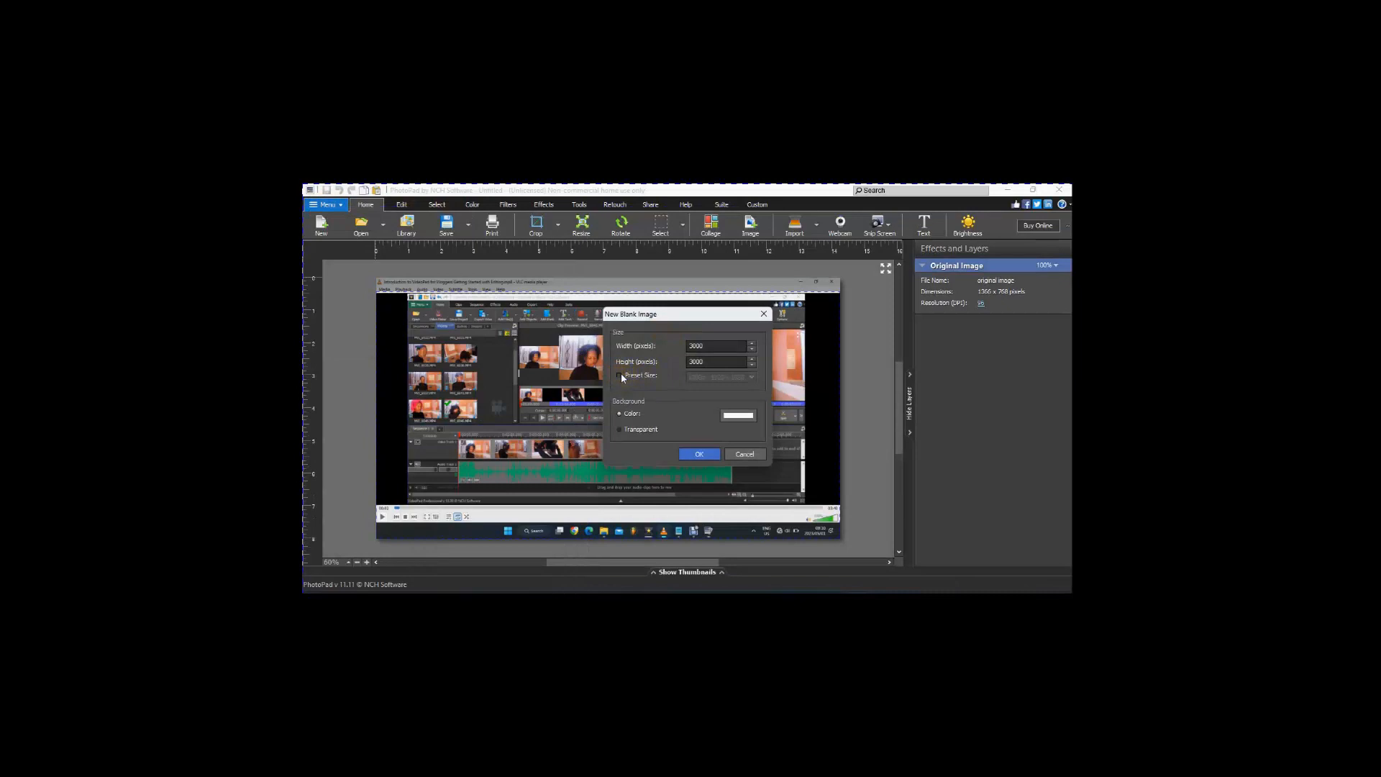
# - Create a blank image with a white background using the 1080p - 1920 x 1080 preset size
pyautogui.click(620, 375)
pyautogui.click(706, 455)
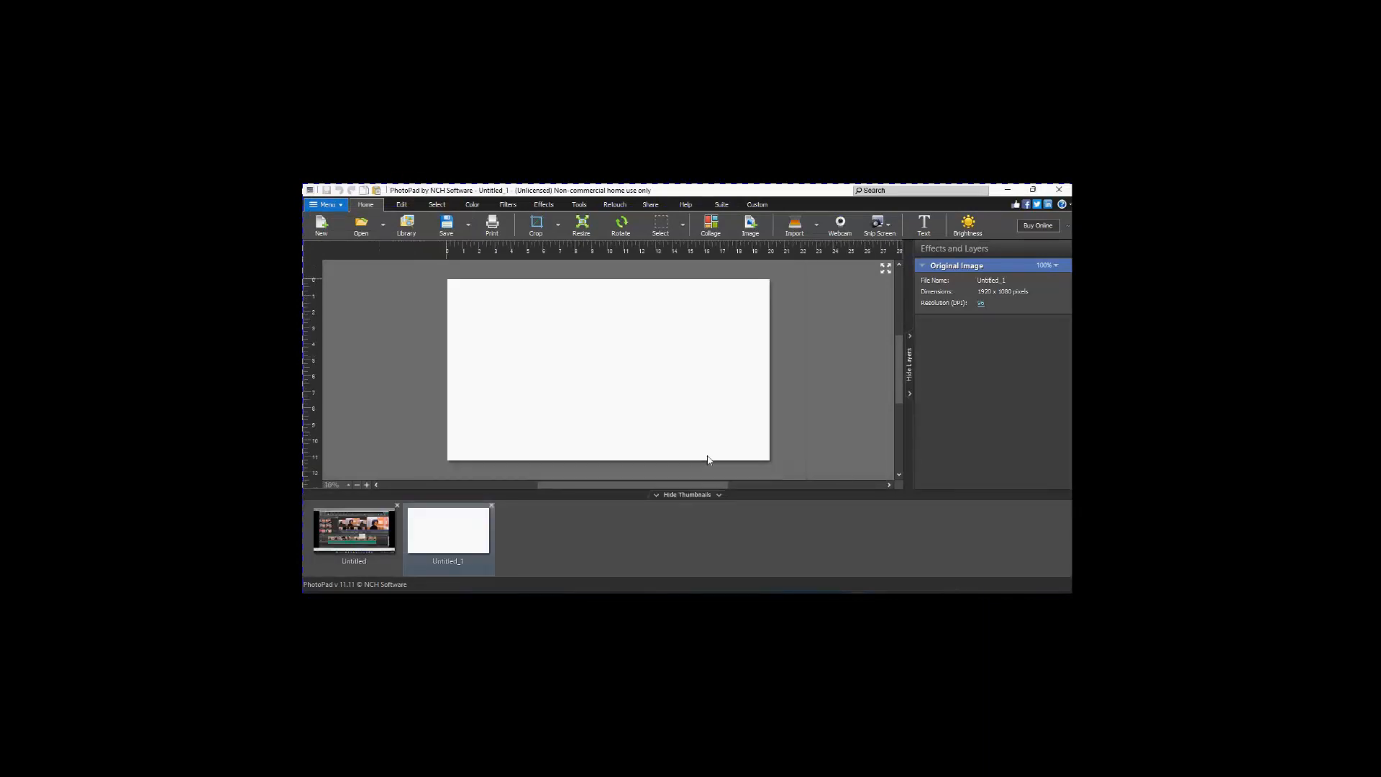
# - Copy a rectangular selection of the video editor window from the Untitled screenshot, leaving out the black side bars and player controls
pyautogui.click(345, 517)
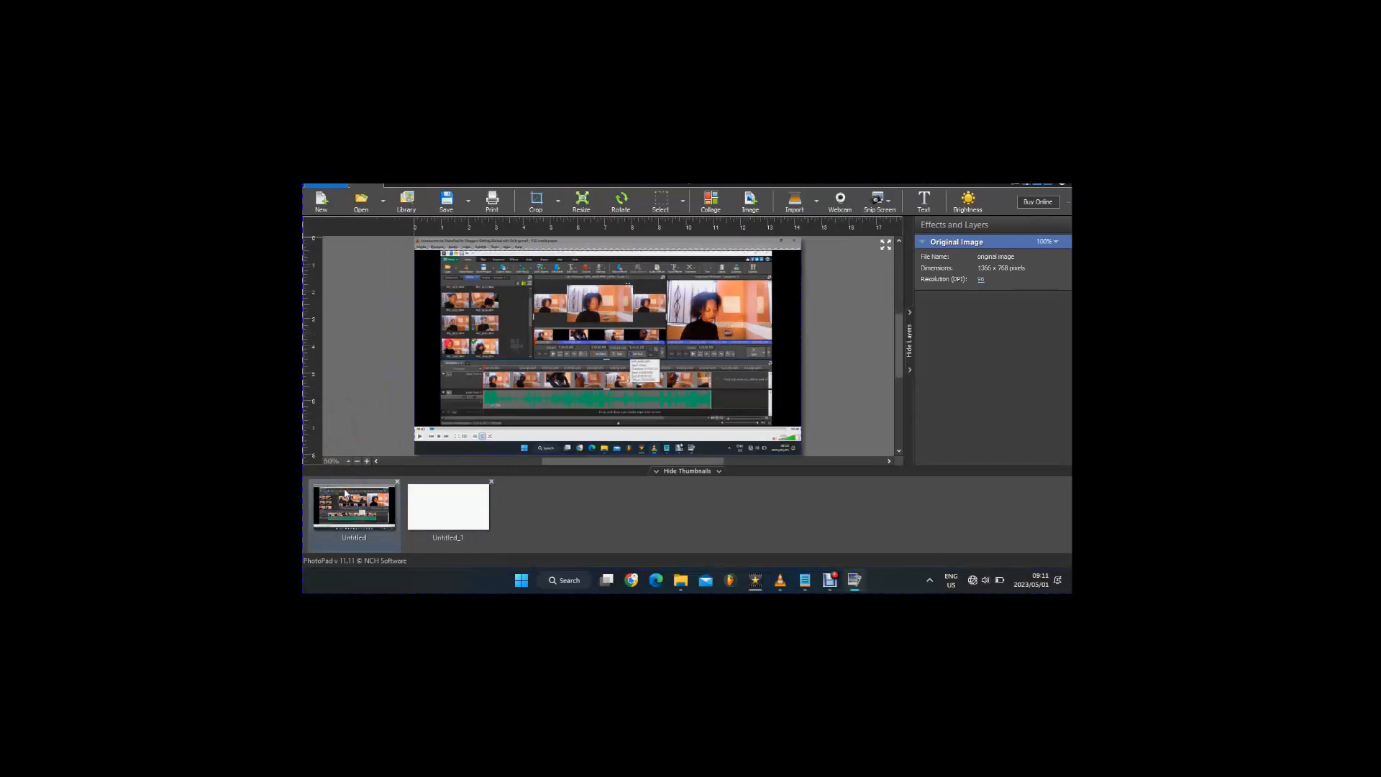
pyautogui.click(431, 206)
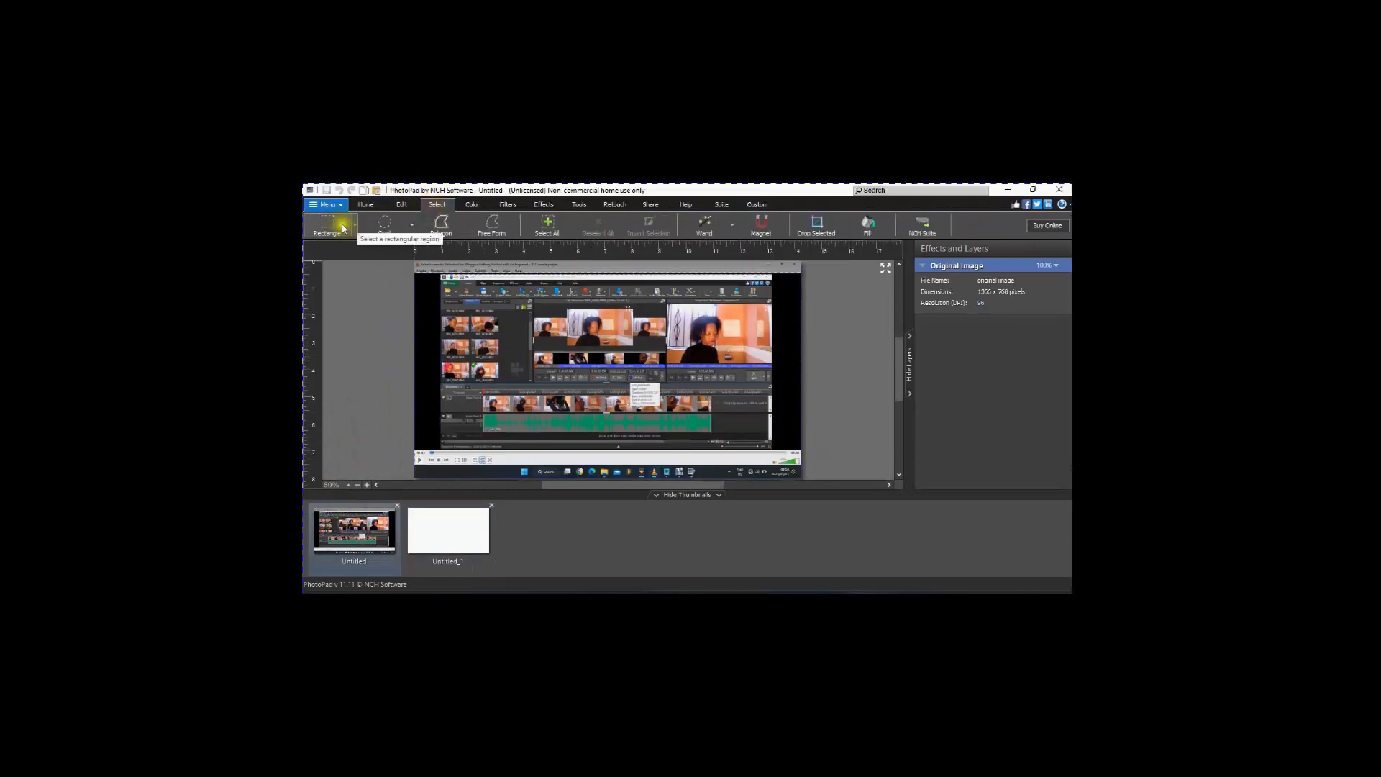
pyautogui.moveTo(442, 266); pyautogui.dragTo(773, 439)
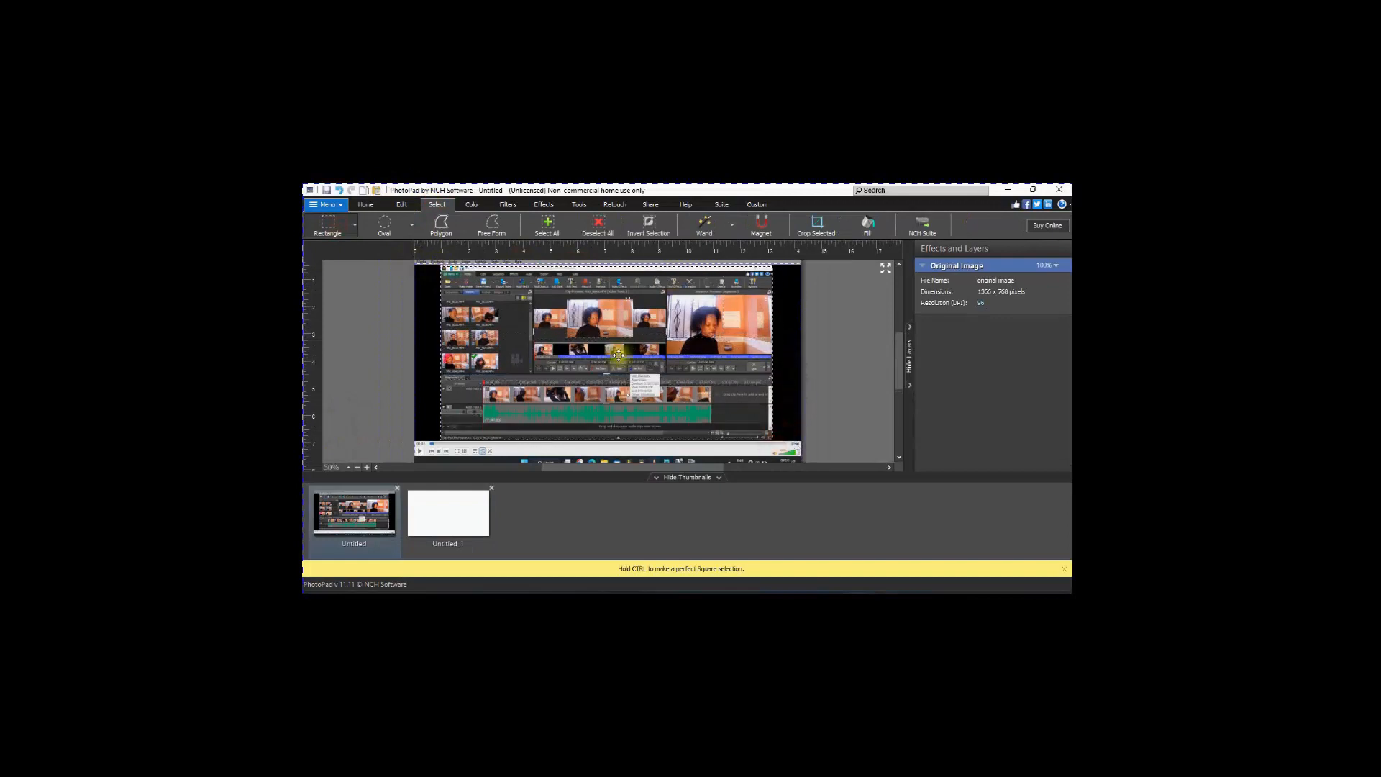
pyautogui.rightClick(609, 356)
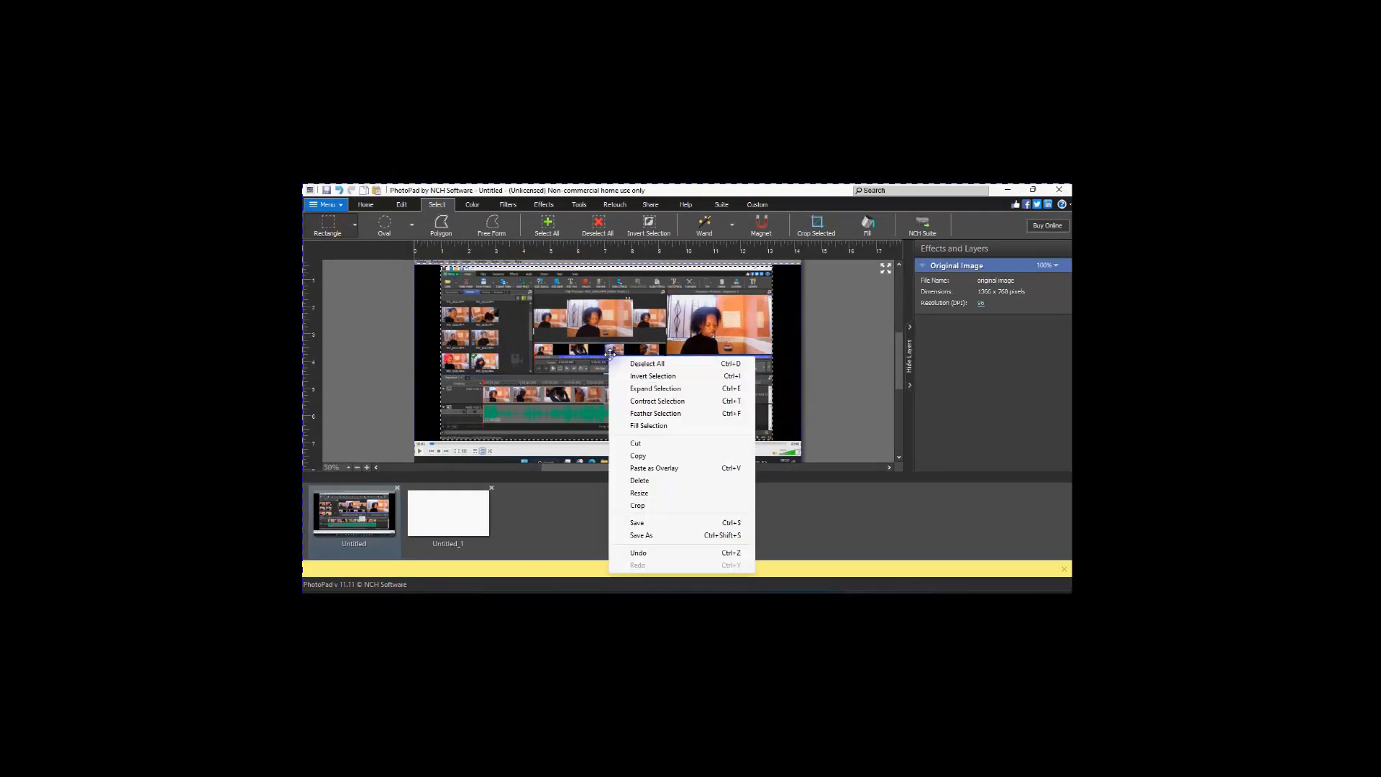
pyautogui.click(638, 455)
# - Paste the copied screenshot region as an overlay onto the blank white Untitled_1 image
pyautogui.click(439, 516)
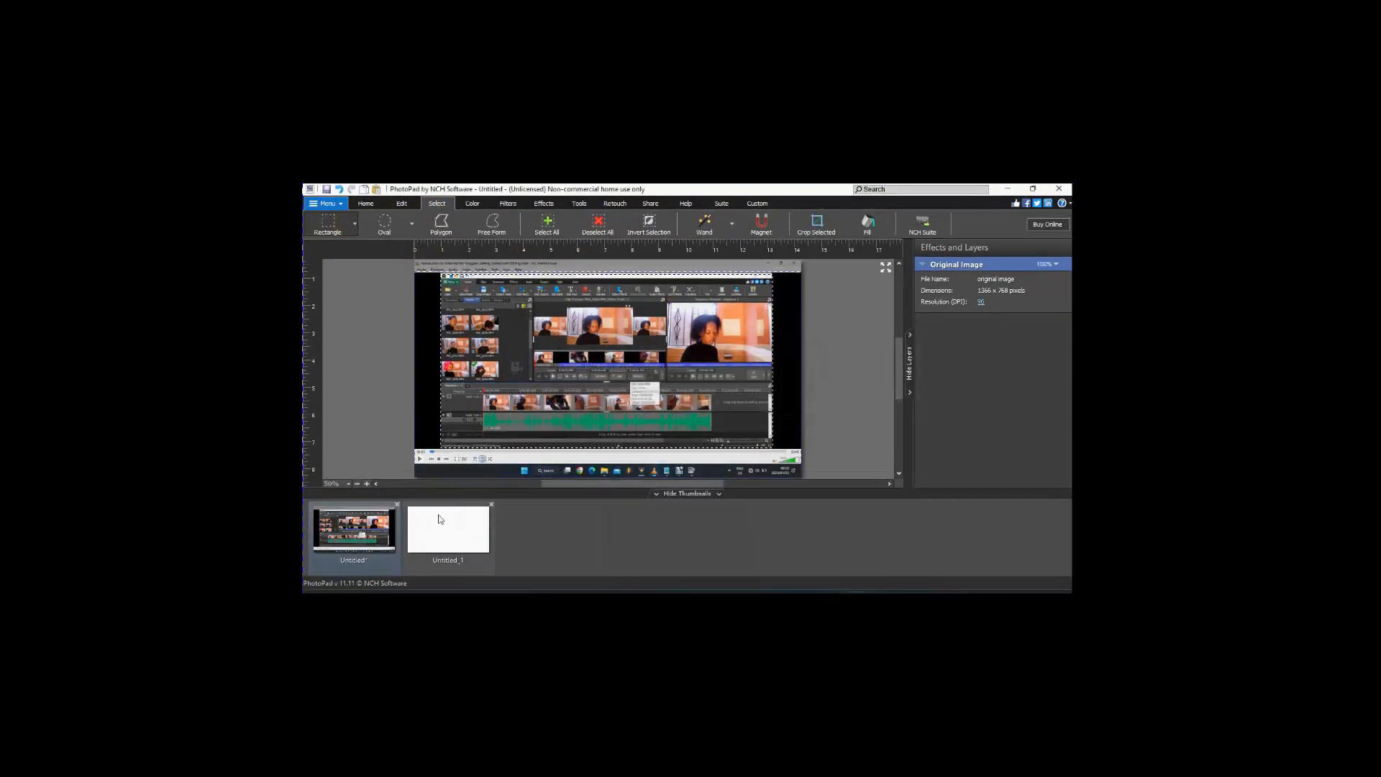
pyautogui.click(459, 518)
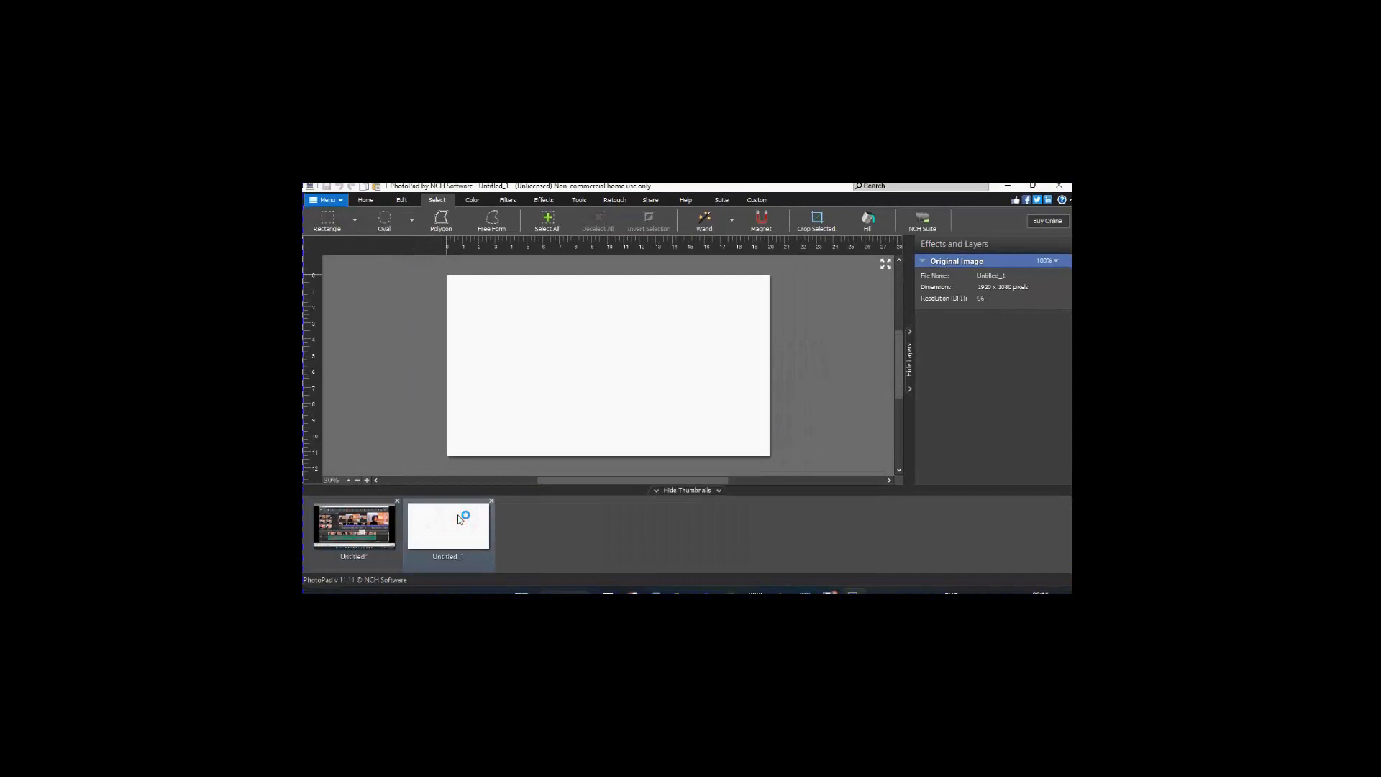
pyautogui.hotkey('ctrl', 'v')
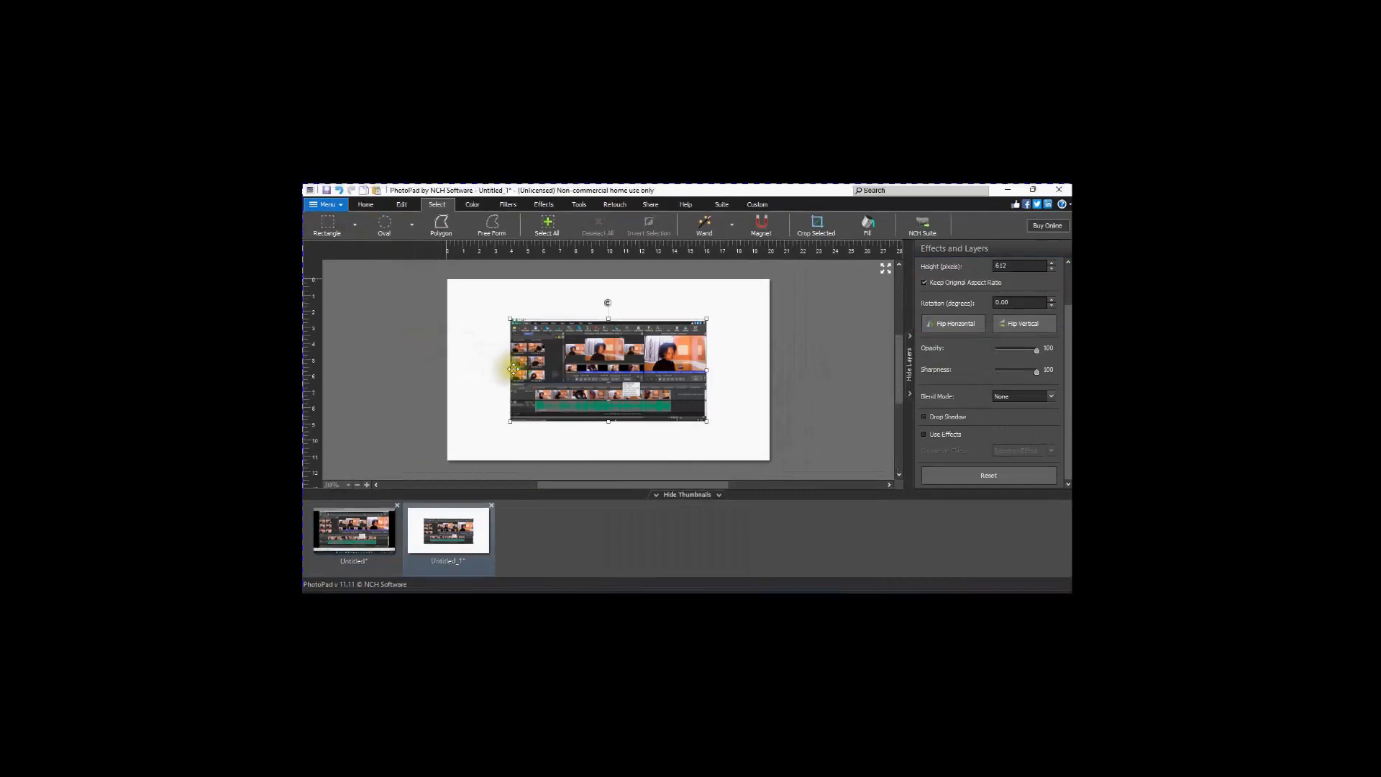
# - Enlarge the pasted screenshot overlay to about 1090 pixels high so it covers the canvas, and line up its left edge with the canvas
pyautogui.moveTo(511, 370); pyautogui.dragTo(447, 367)
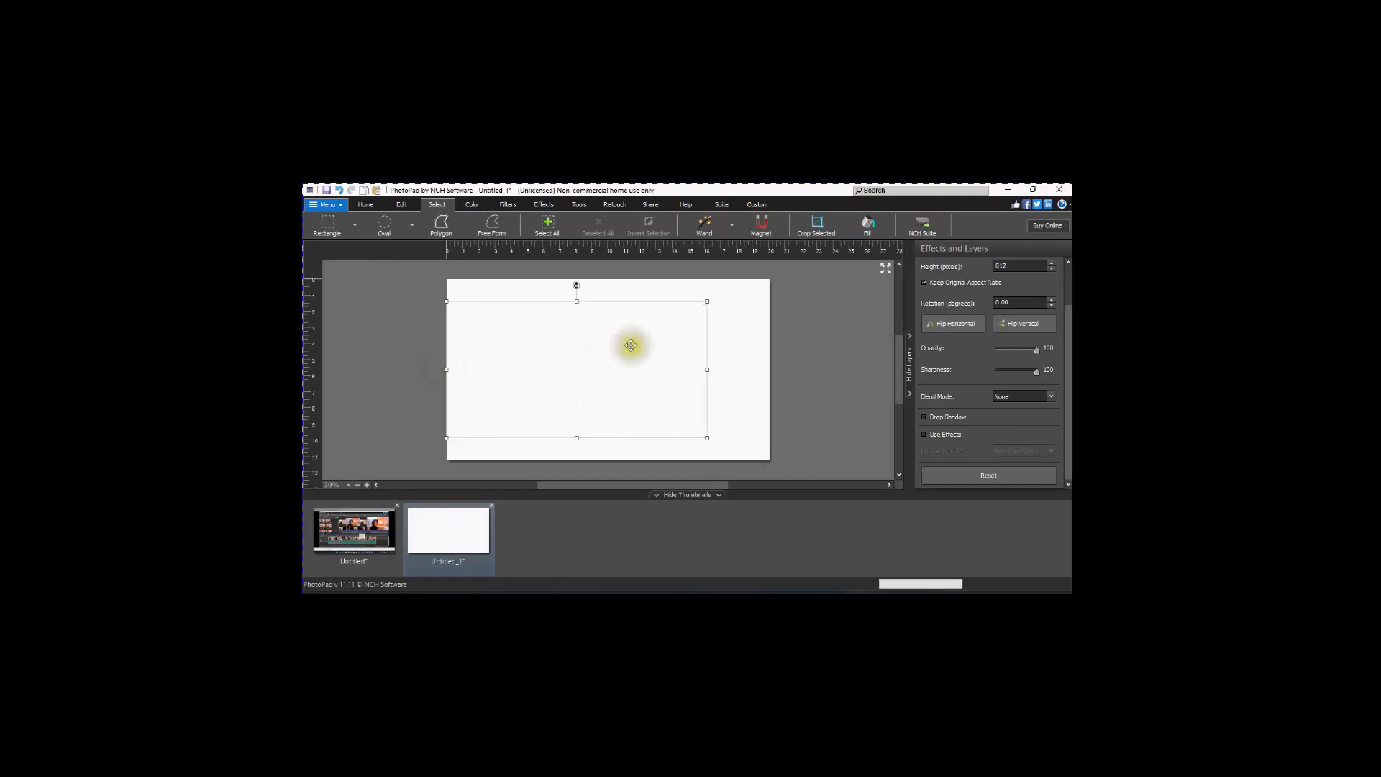
pyautogui.moveTo(709, 368); pyautogui.dragTo(775, 369)
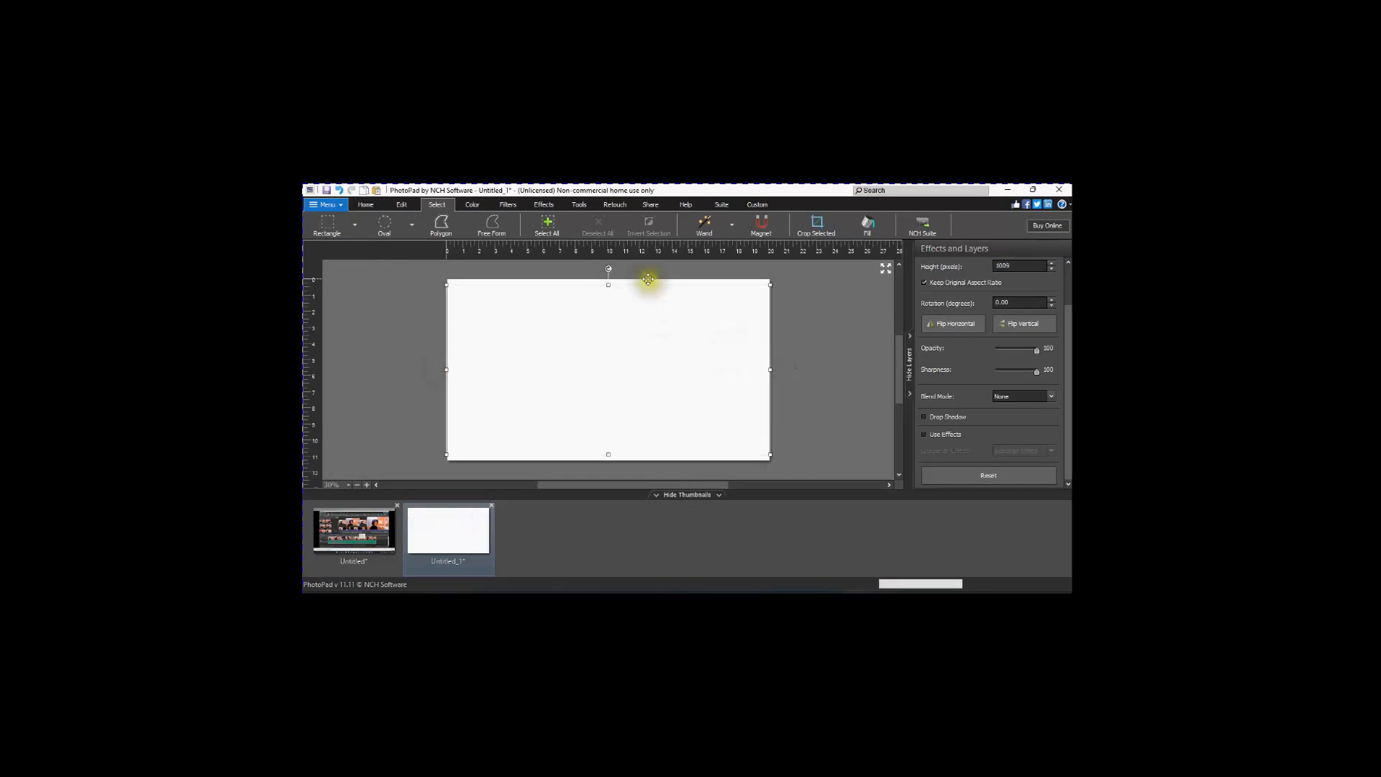
pyautogui.moveTo(617, 294); pyautogui.dragTo(618, 292)
pyautogui.moveTo(615, 445); pyautogui.dragTo(612, 456)
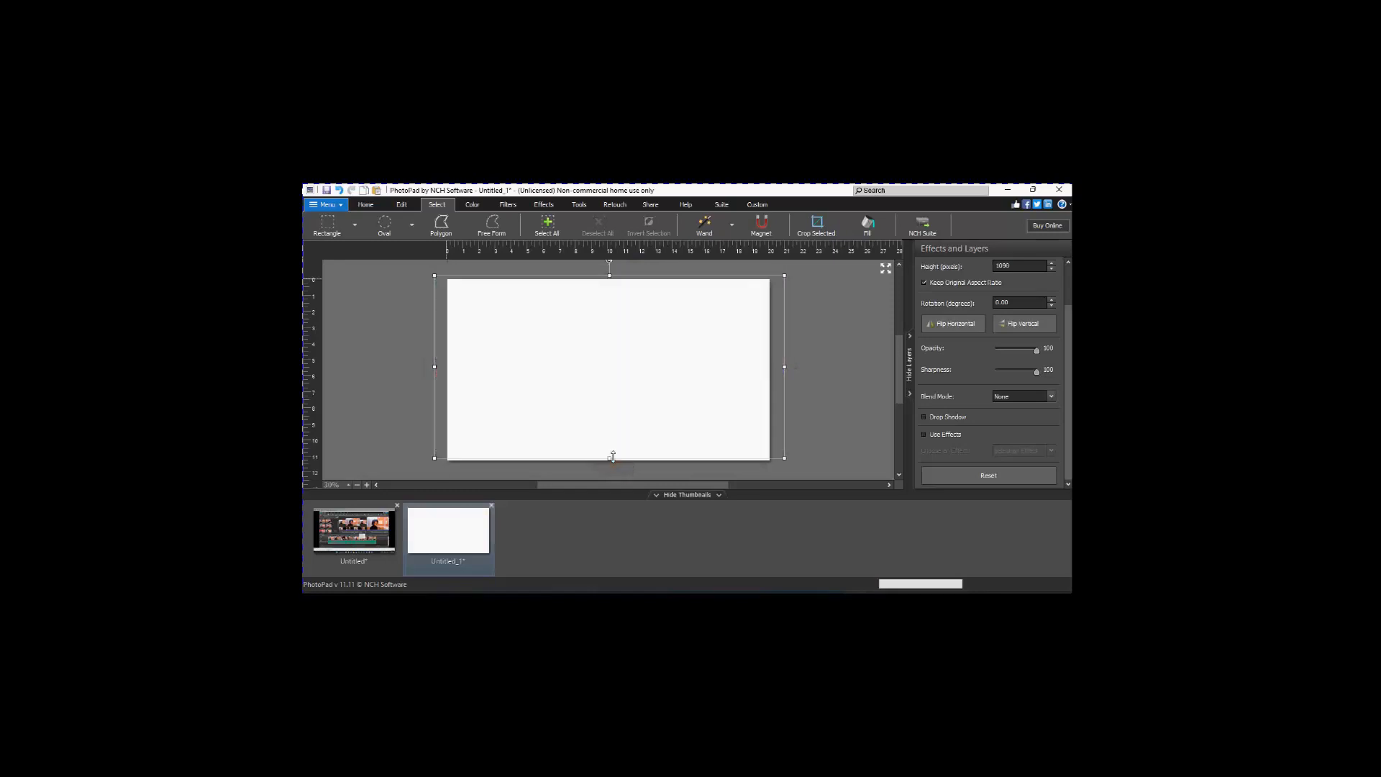
pyautogui.moveTo(628, 374)
pyautogui.mouseDown()
pyautogui.moveTo(651, 377)
pyautogui.moveTo(636, 373)
pyautogui.mouseUp()
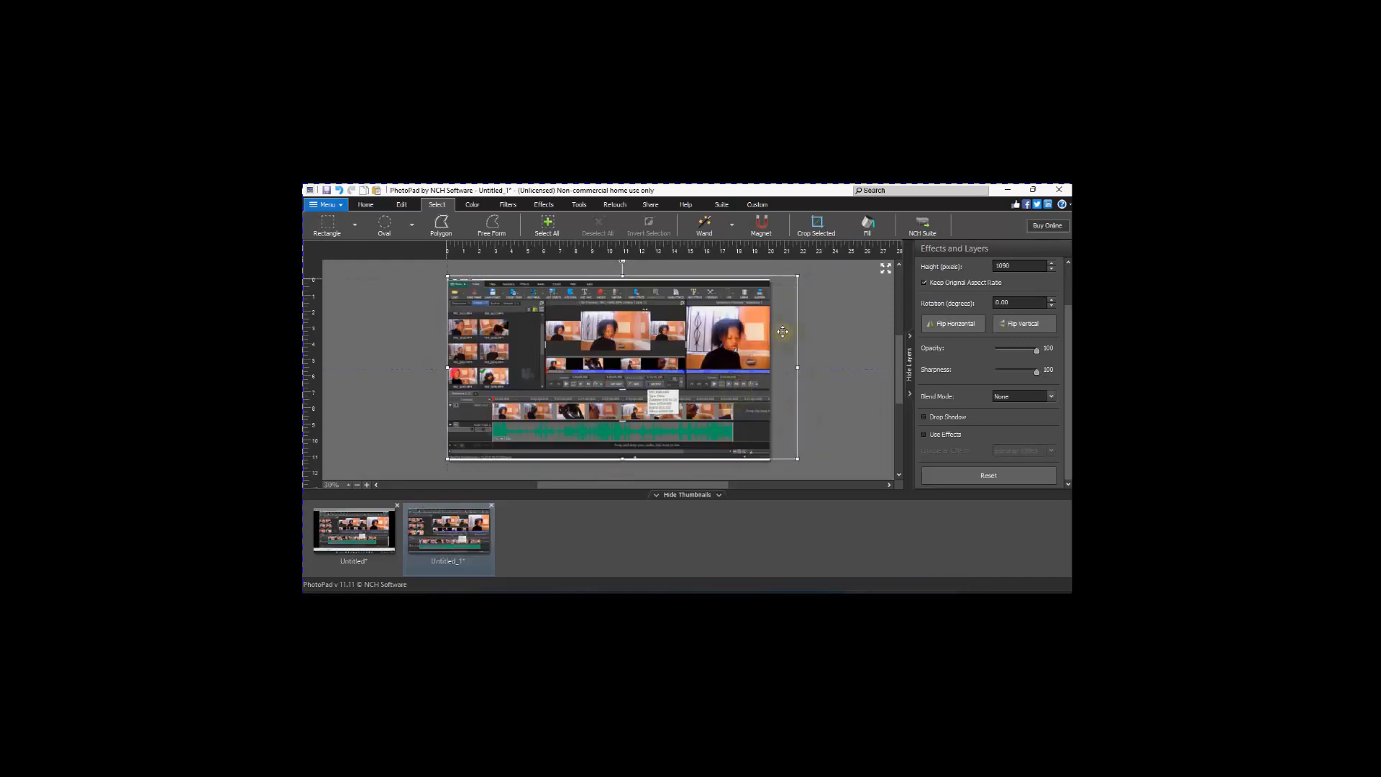
# - Create a second blank image of 1920 x 1080 pixels with a black (000000) background colour
pyautogui.click(325, 205)
pyautogui.moveTo(331, 215)
pyautogui.click(518, 209)
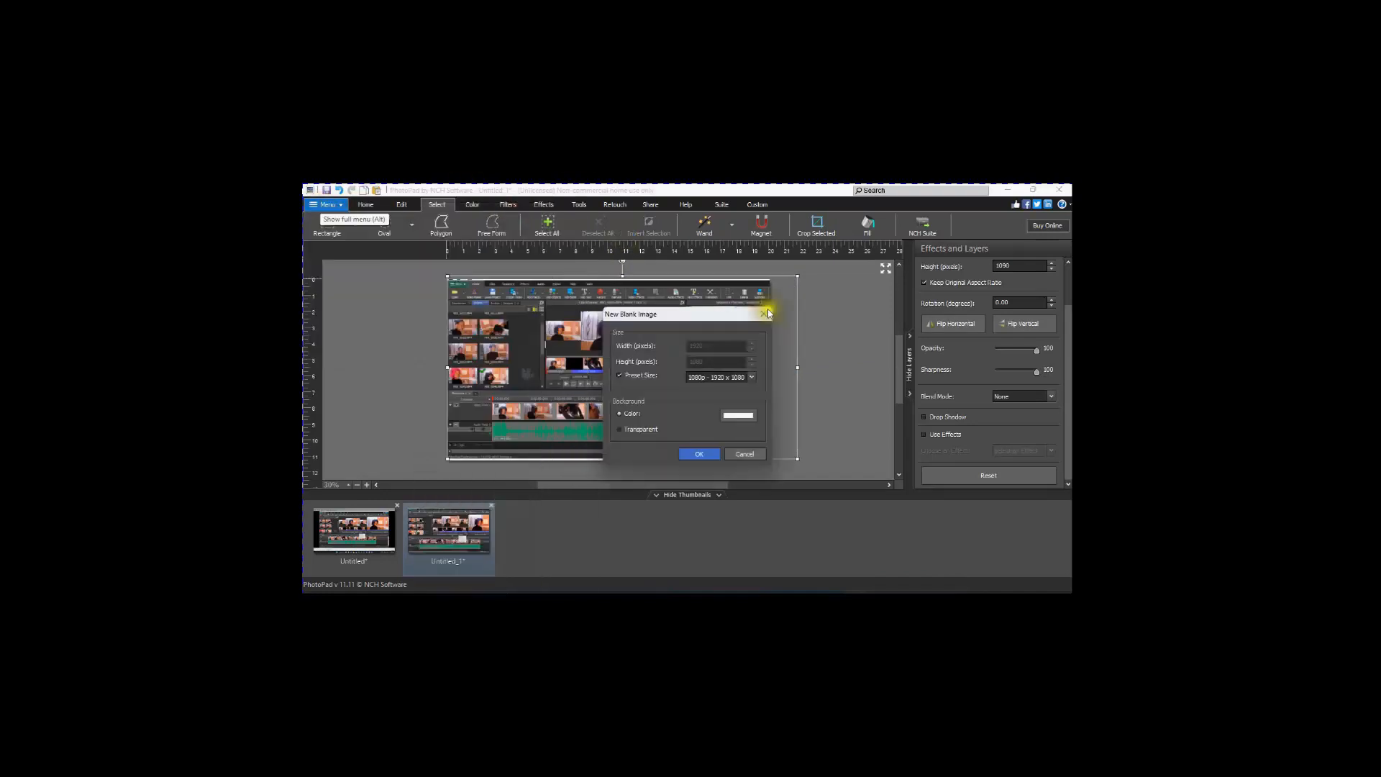
pyautogui.click(733, 415)
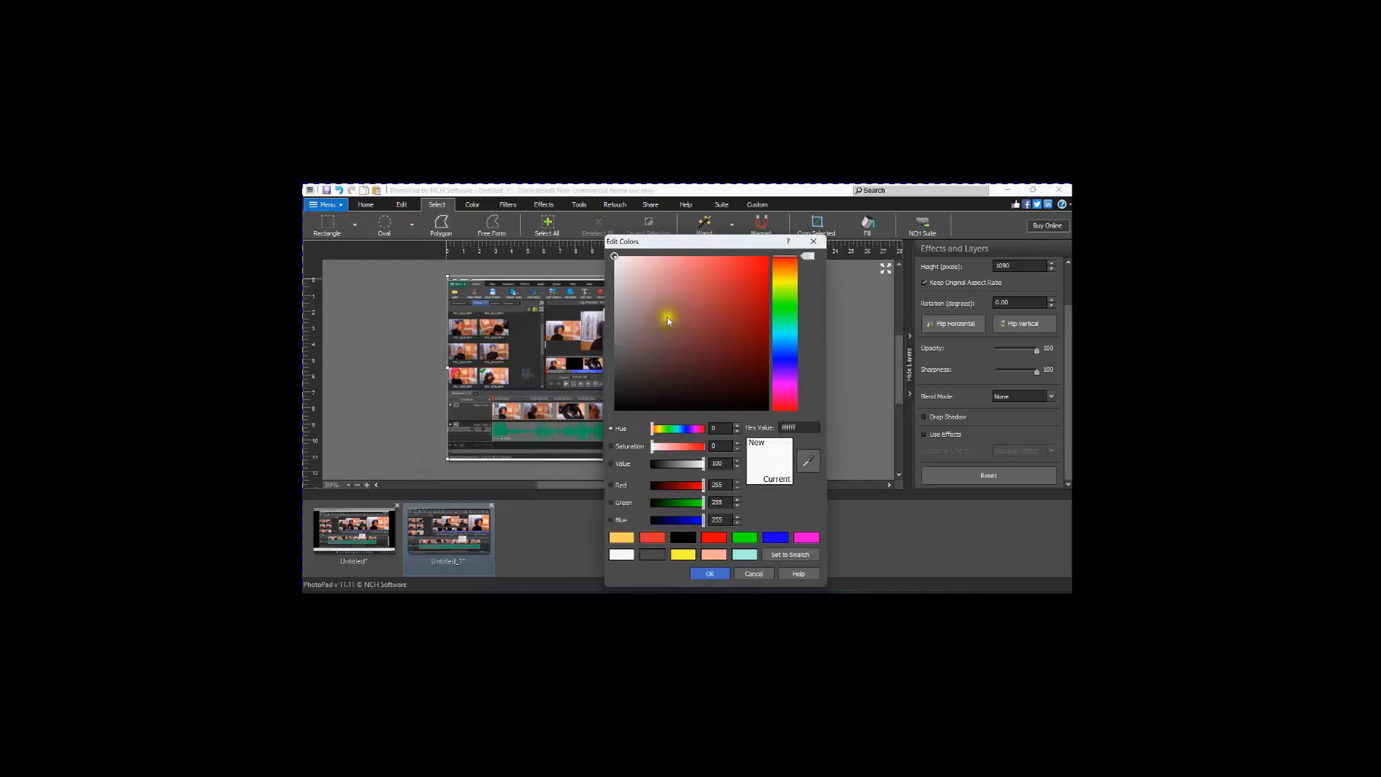
pyautogui.moveTo(652, 354); pyautogui.dragTo(607, 426)
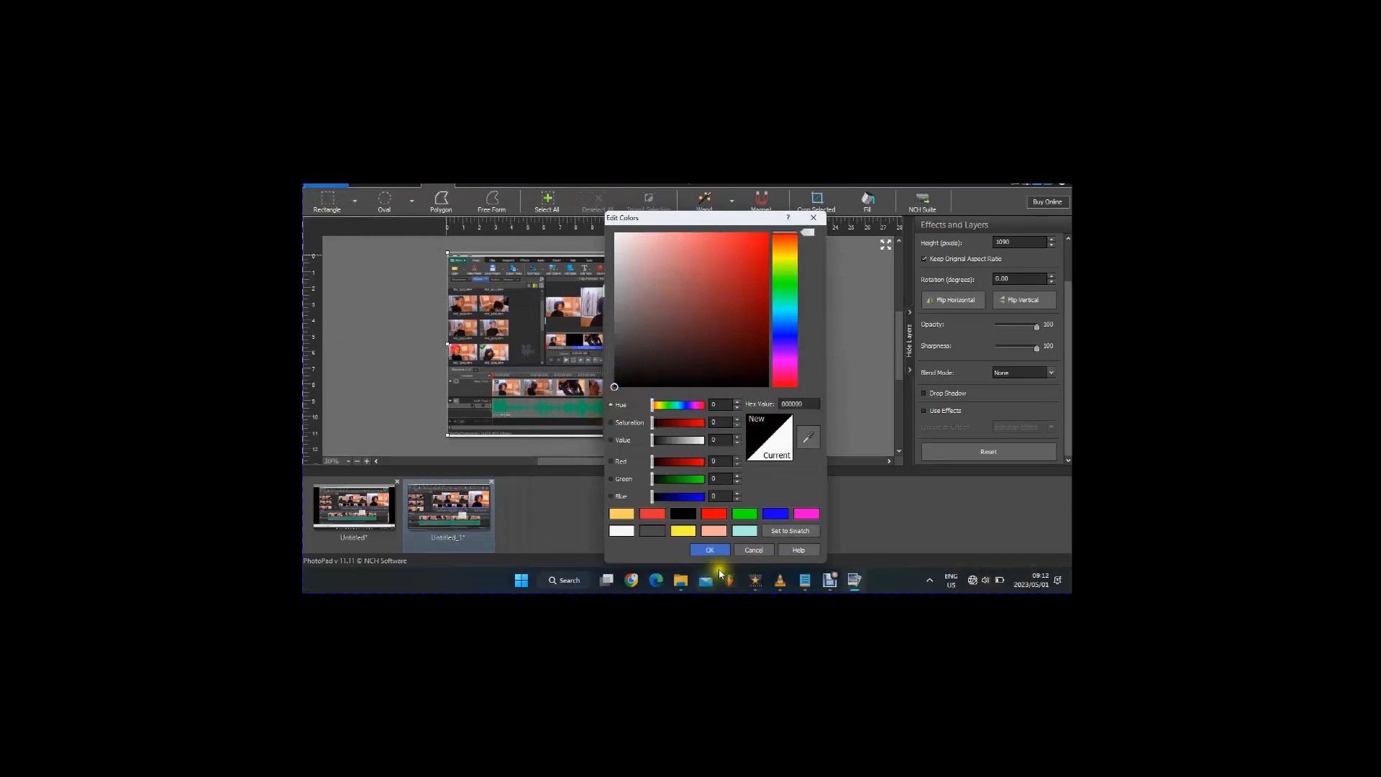
pyautogui.click(710, 550)
pyautogui.click(620, 352)
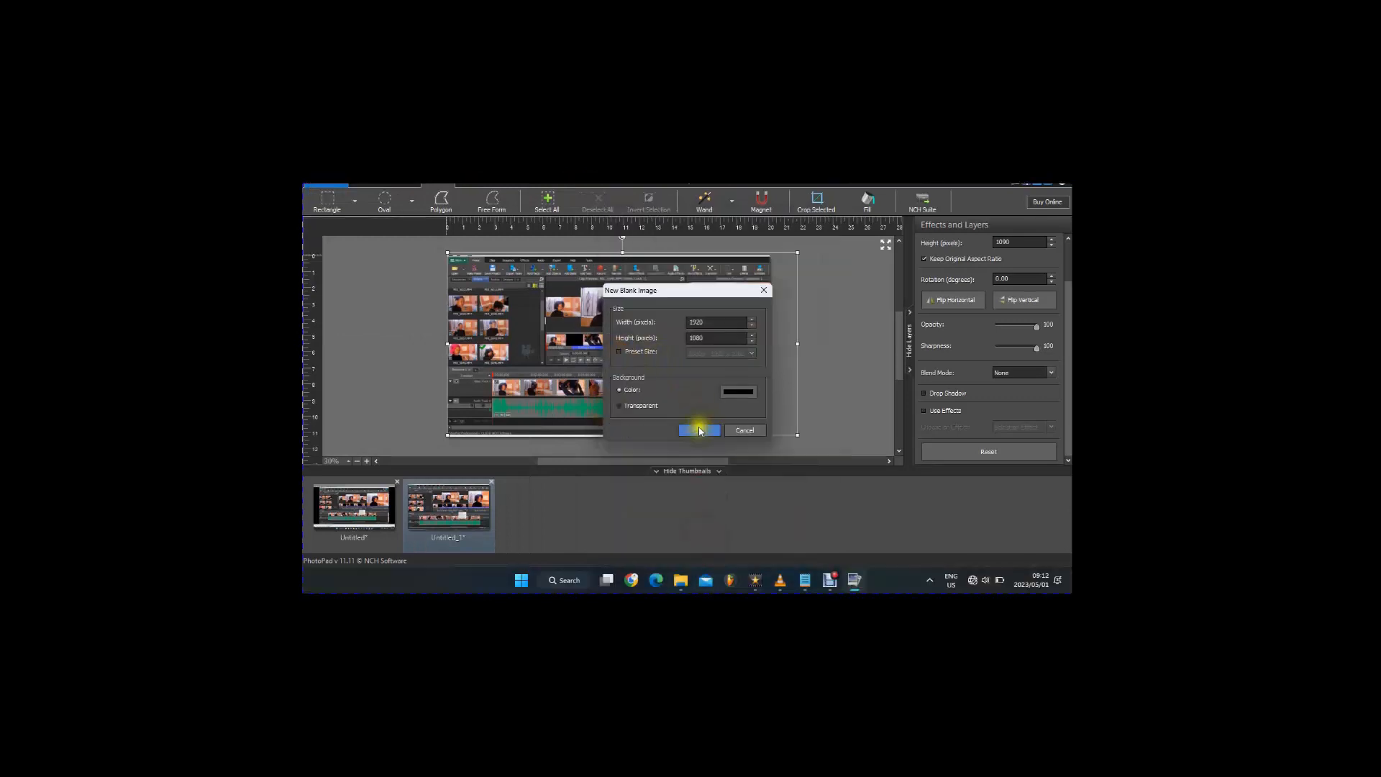
pyautogui.click(700, 430)
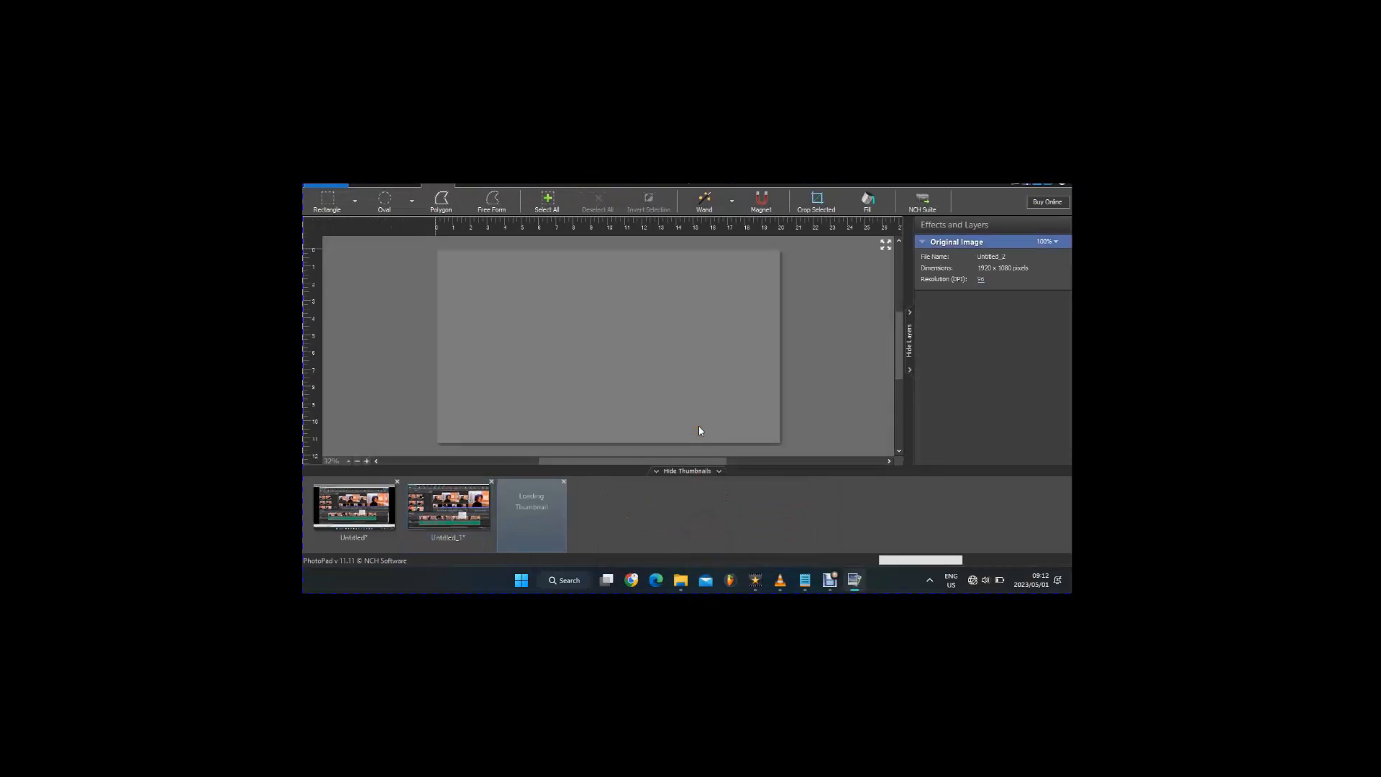
# - Copy an oval selection of about 846 x 744 pixels from the black image
pyautogui.click(385, 223)
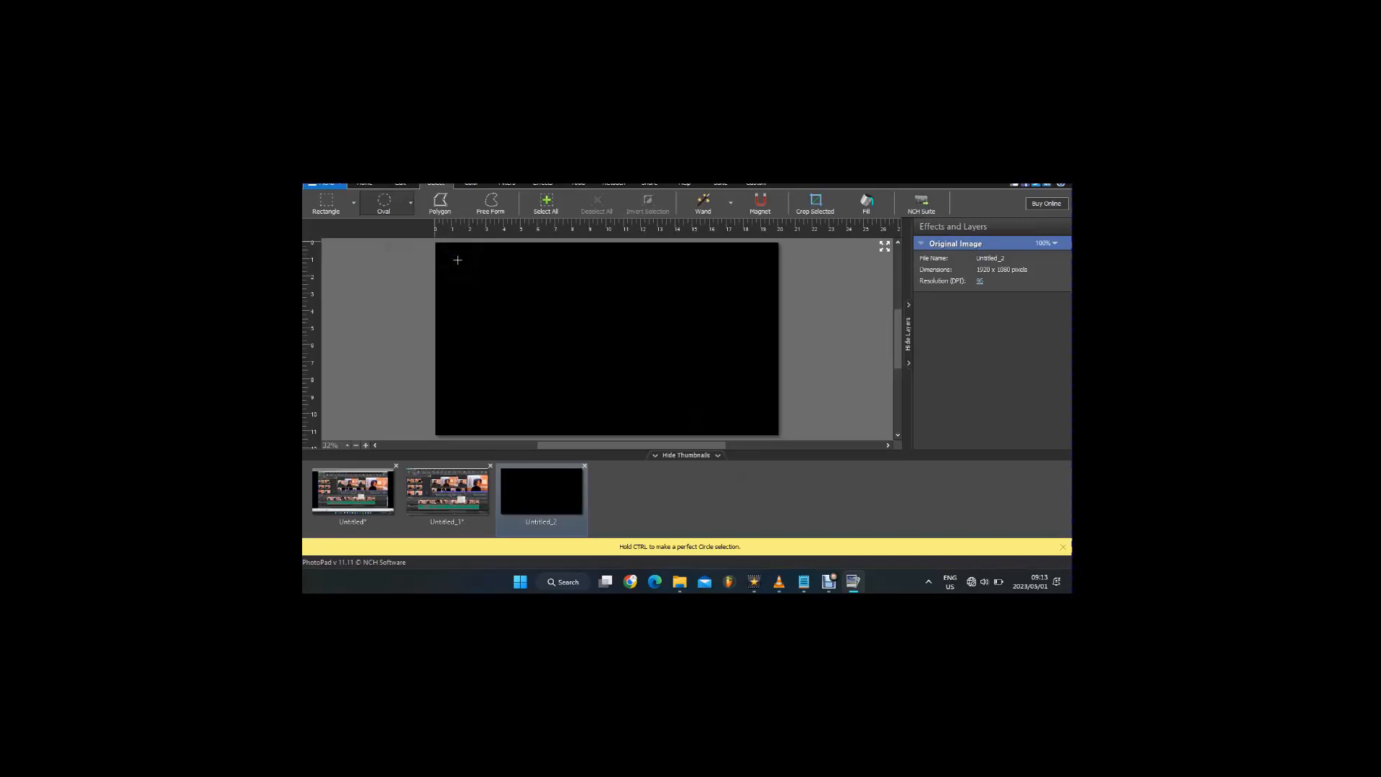
pyautogui.moveTo(487, 273); pyautogui.dragTo(637, 407)
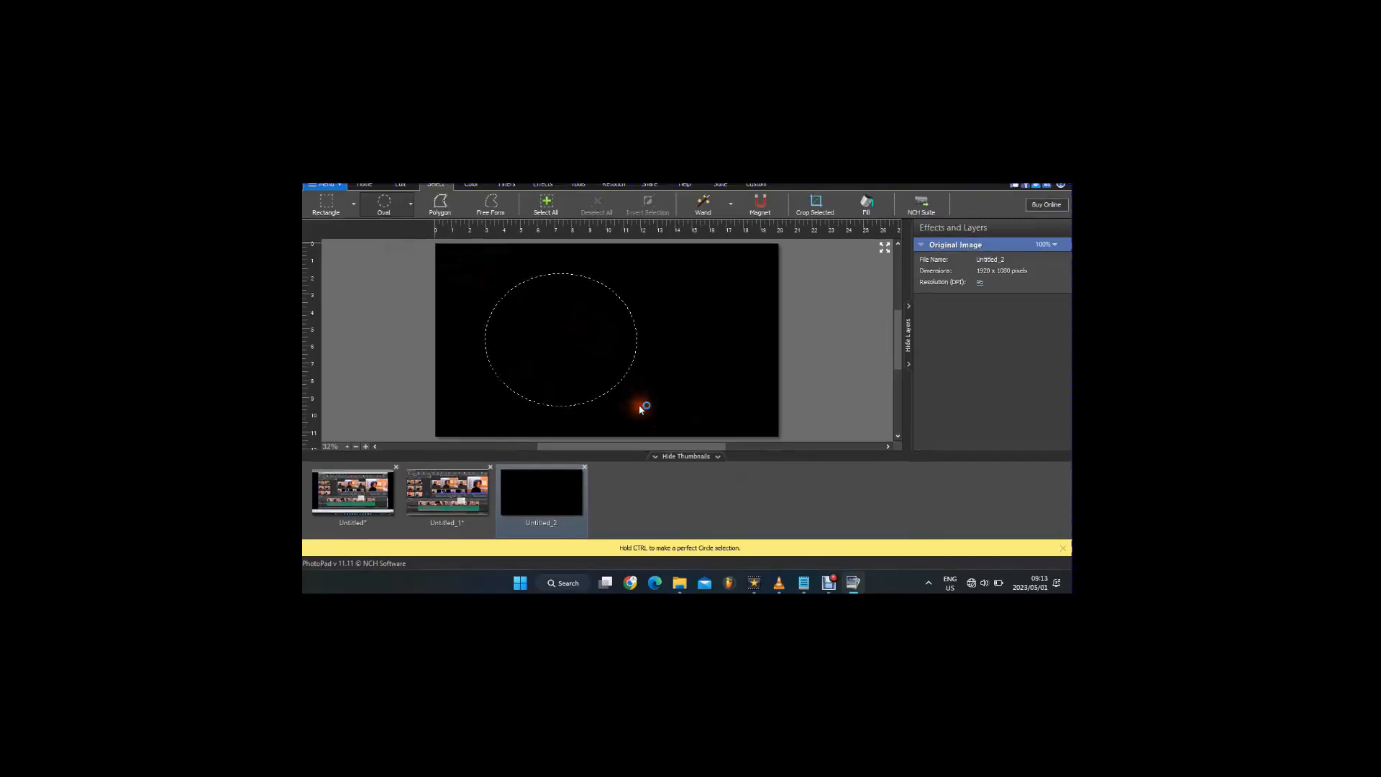
pyautogui.rightClick(519, 338)
pyautogui.click(555, 437)
# - Paste the black oval onto the Untitled_1 screenshot image and move it partly off the canvas at the upper-left corner
pyautogui.click(451, 489)
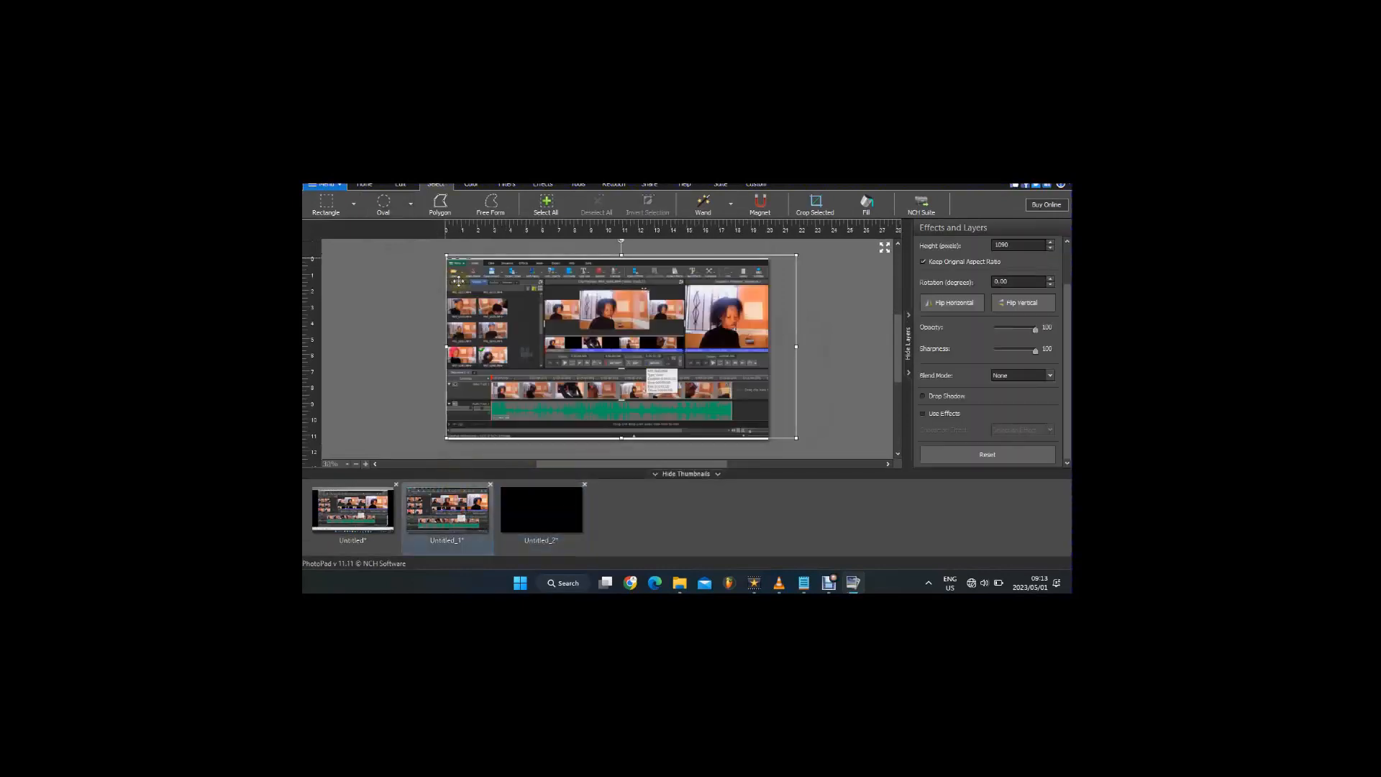
pyautogui.hotkey('ctrl', 'v')
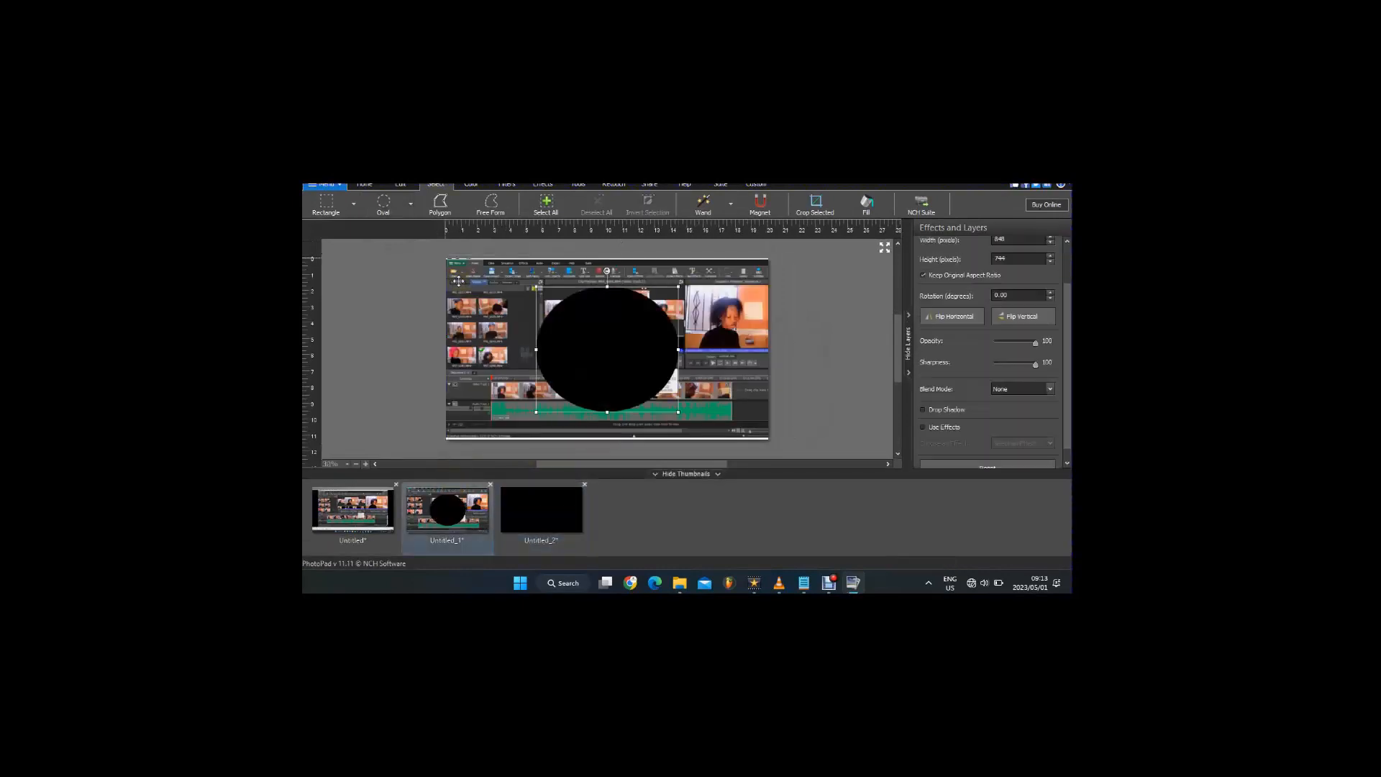
pyautogui.moveTo(621, 314)
pyautogui.mouseDown()
pyautogui.moveTo(511, 279)
pyautogui.moveTo(502, 257)
pyautogui.mouseUp()
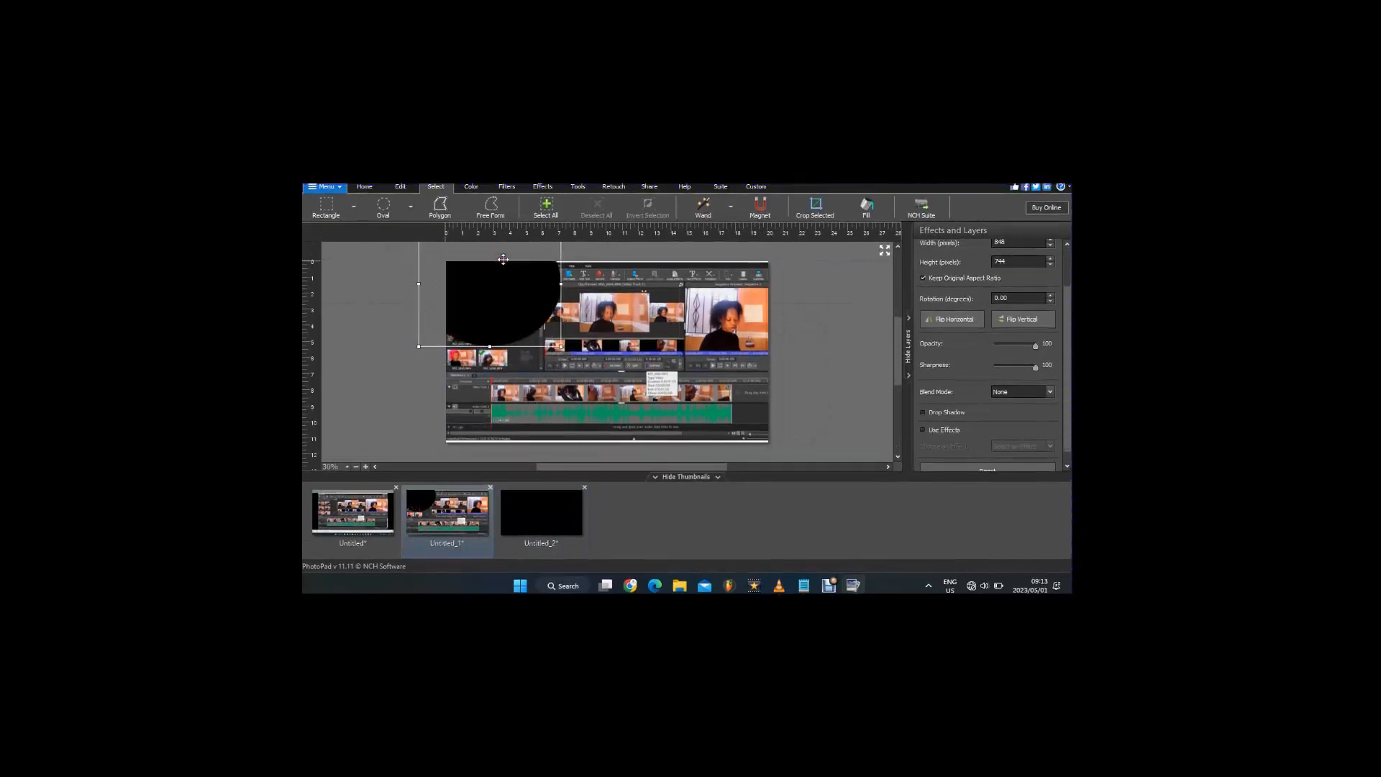
# - Add a text layer reading "VIDEOPAD FOR VLOGGERS" over the composition, with a line break after "VIDEOPAD"
pyautogui.click(584, 204)
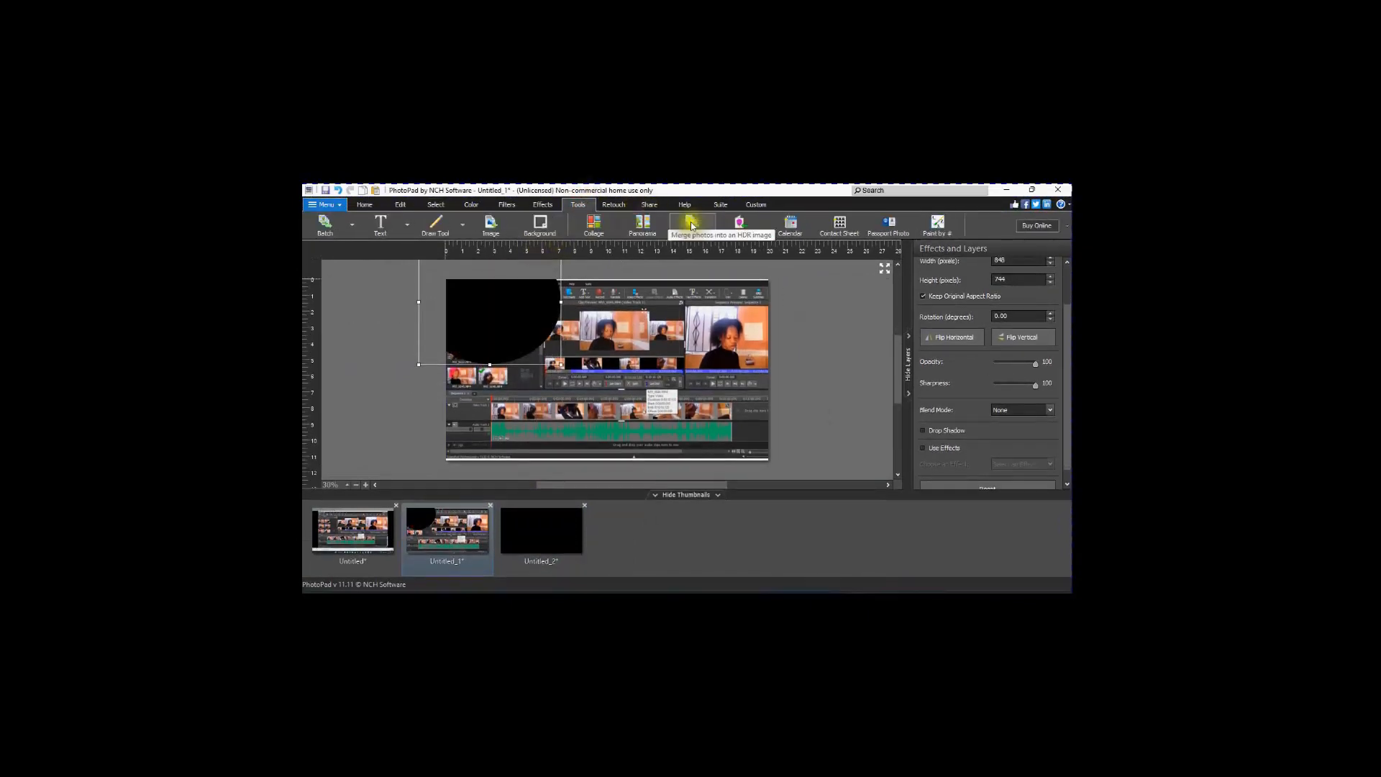
pyautogui.click(387, 229)
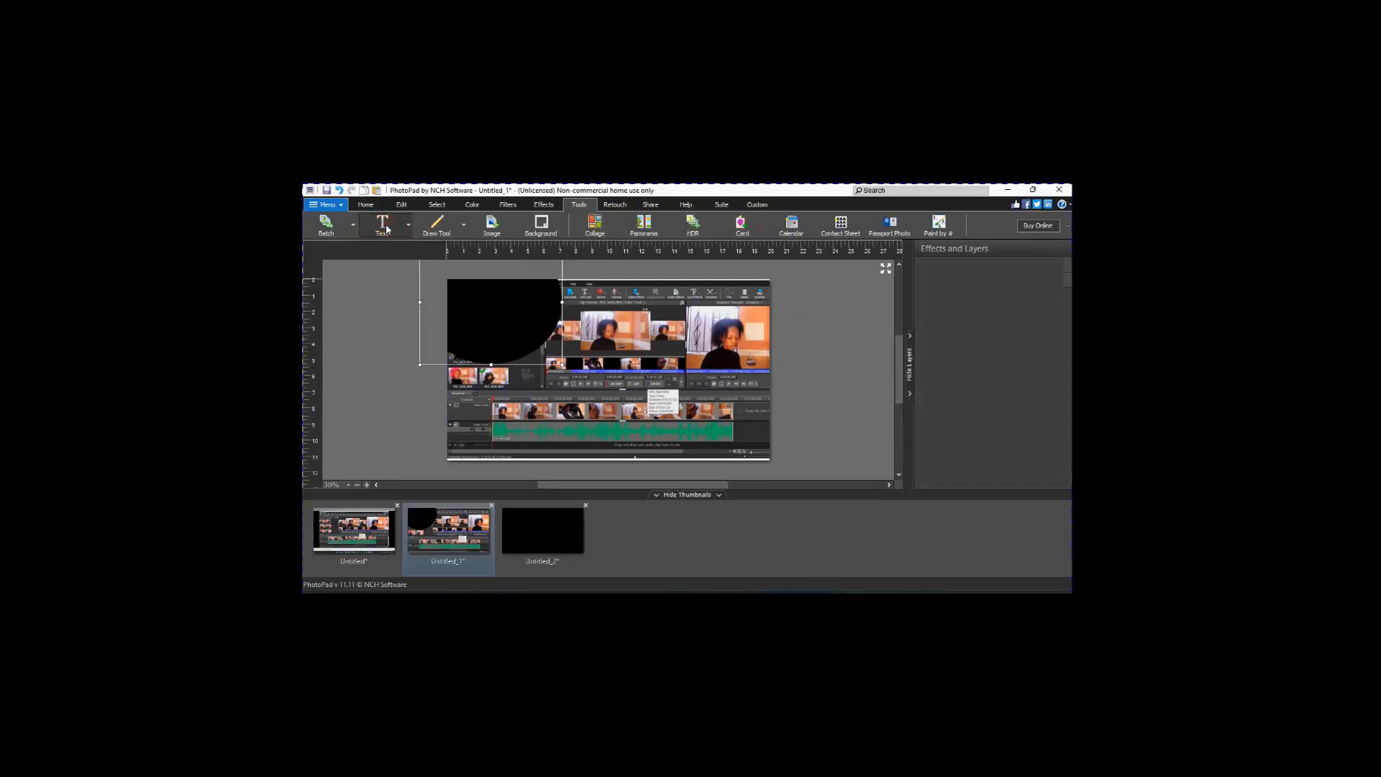
pyautogui.click(528, 312)
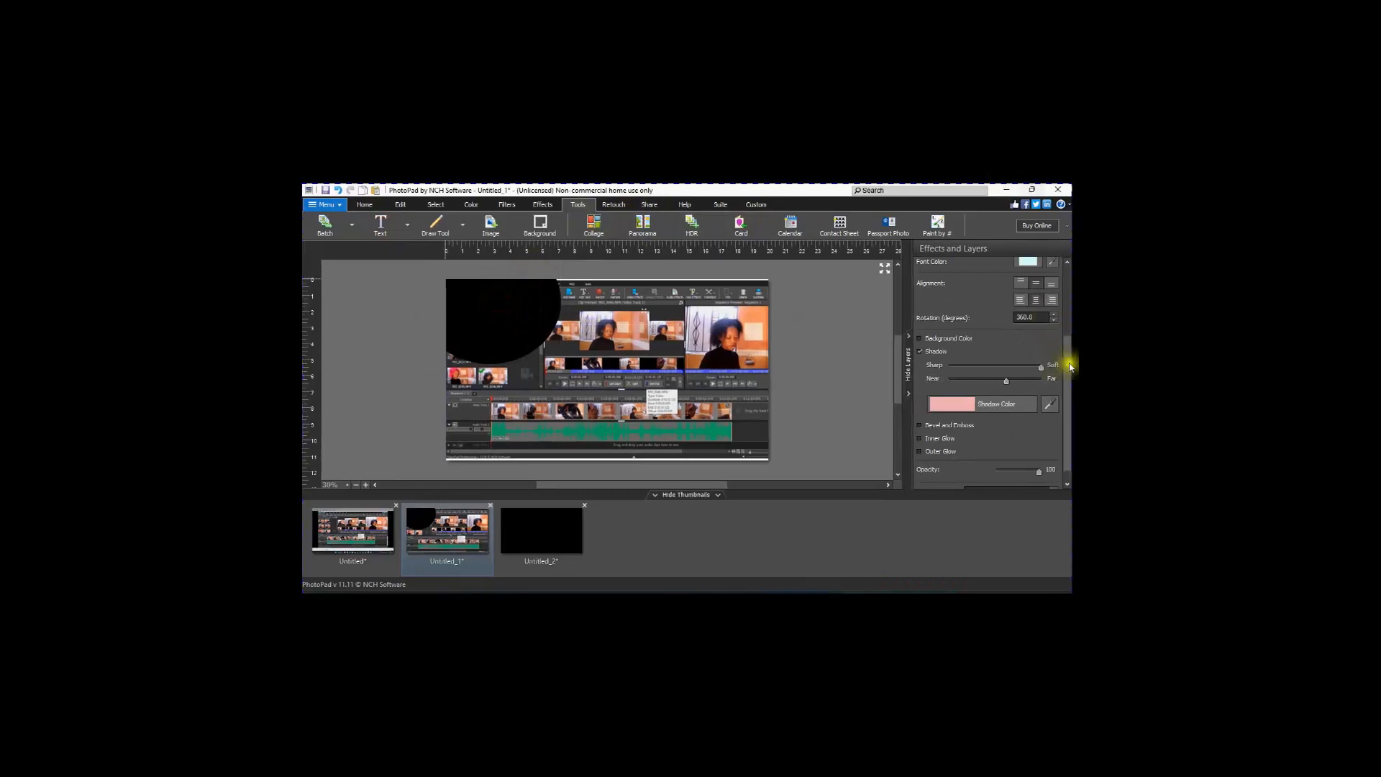
pyautogui.moveTo(1071, 367); pyautogui.dragTo(1072, 292)
pyautogui.click(551, 328)
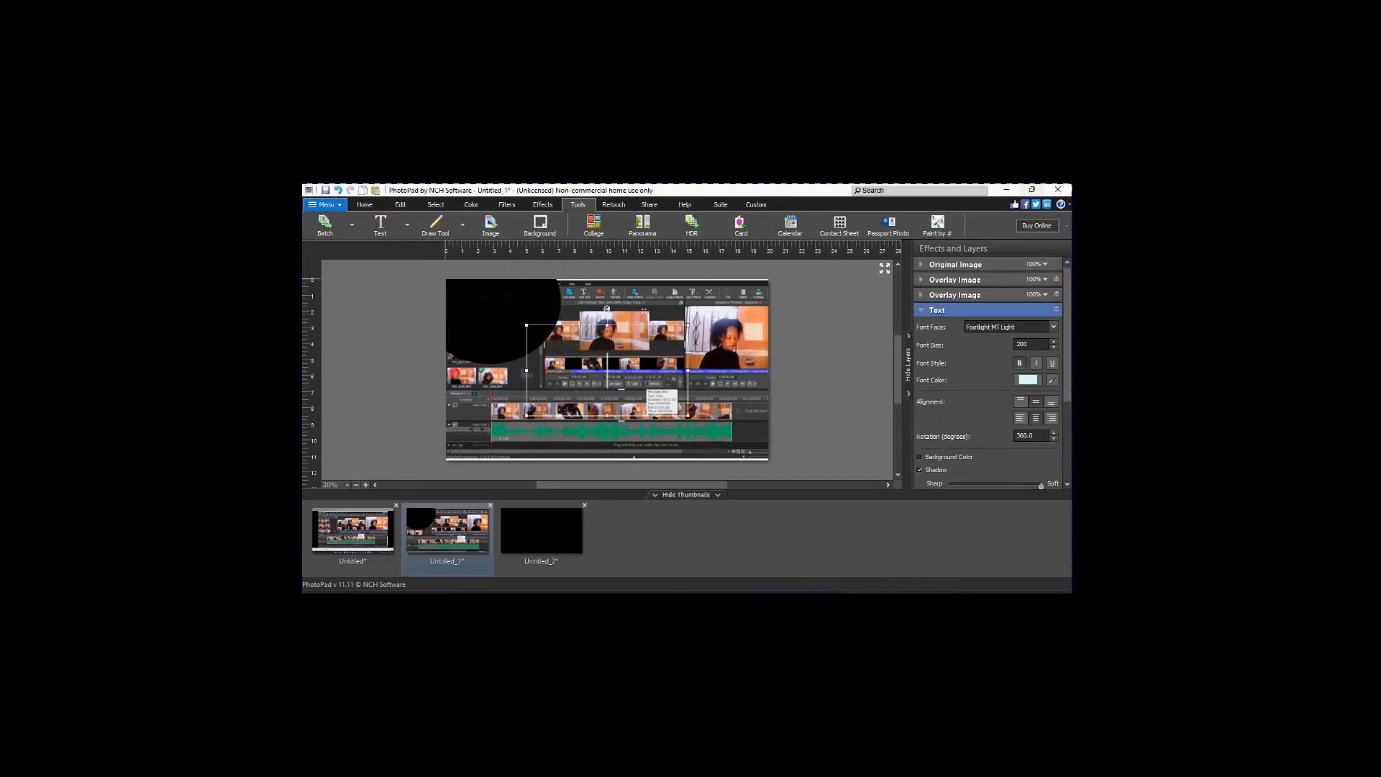
pyautogui.write('VIDEOPAD')
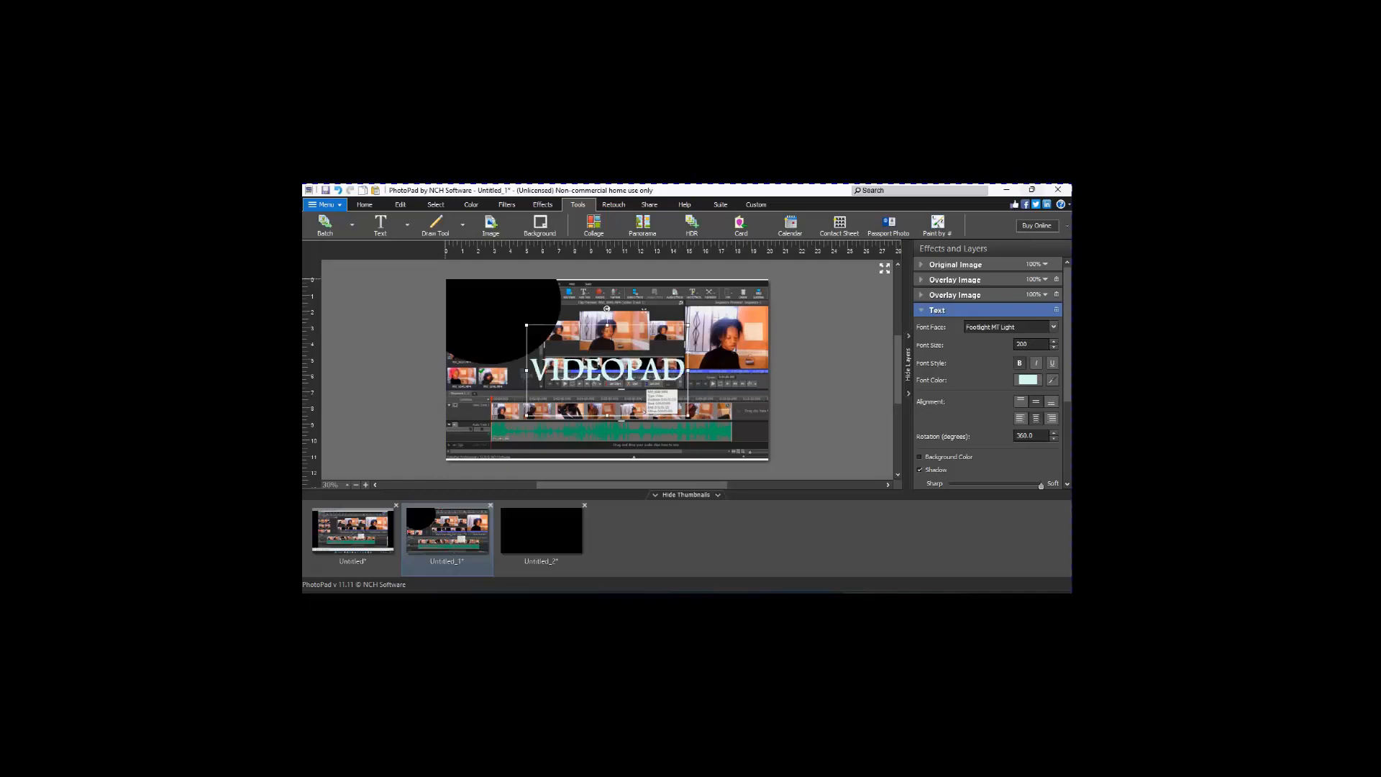
pyautogui.press('Return')
pyautogui.write('FOR VLOG')
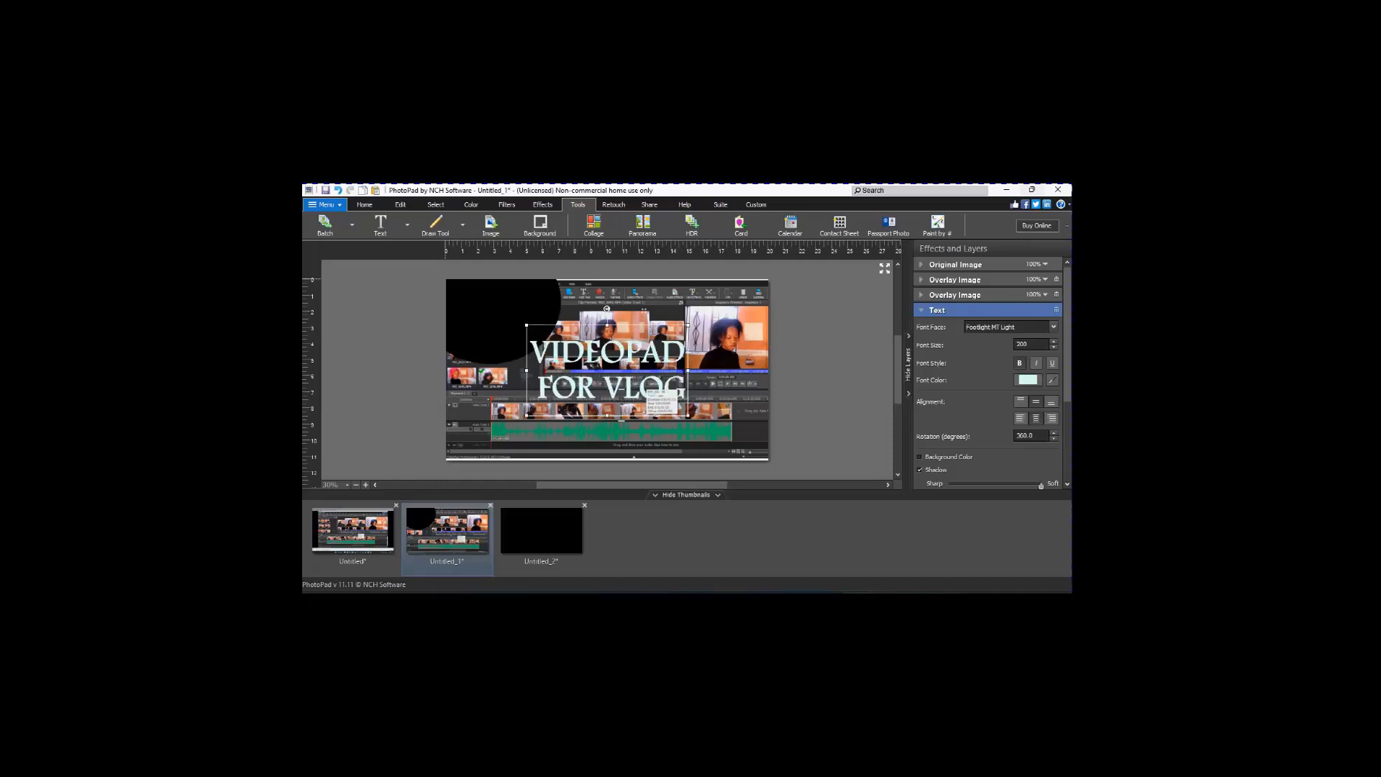
pyautogui.write('GERS')
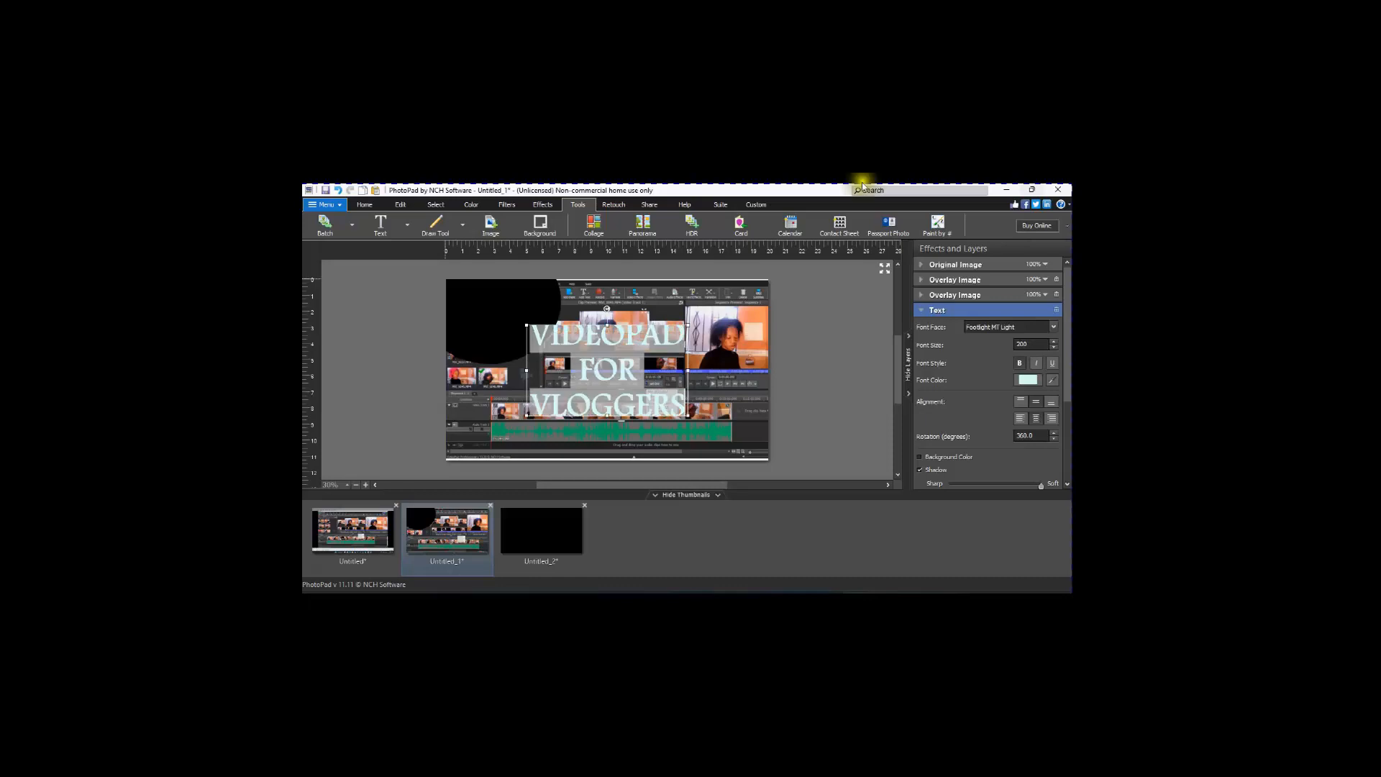
# - Set the font colour of the whole title text to bright yellow (fbff00)
pyautogui.click(1029, 380)
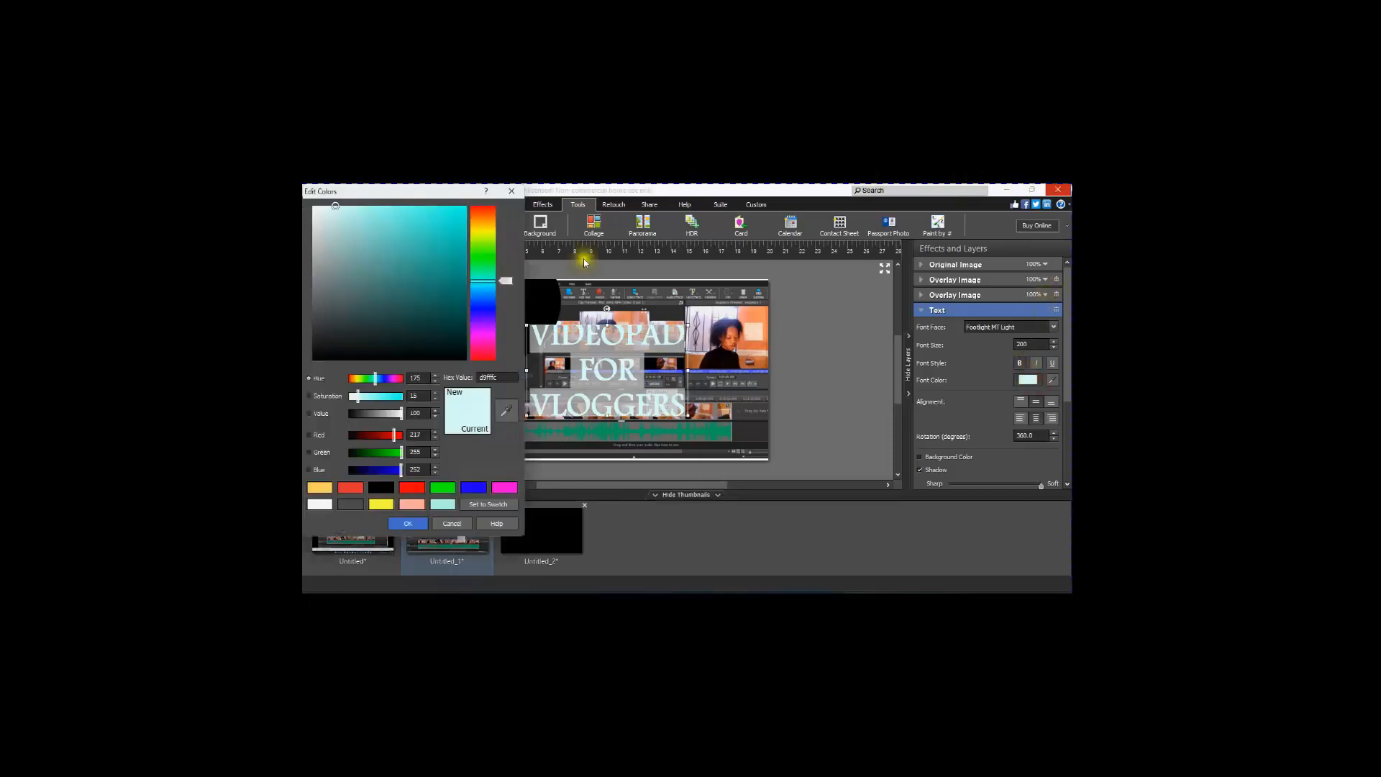
pyautogui.click(492, 234)
pyautogui.moveTo(451, 209); pyautogui.dragTo(484, 185)
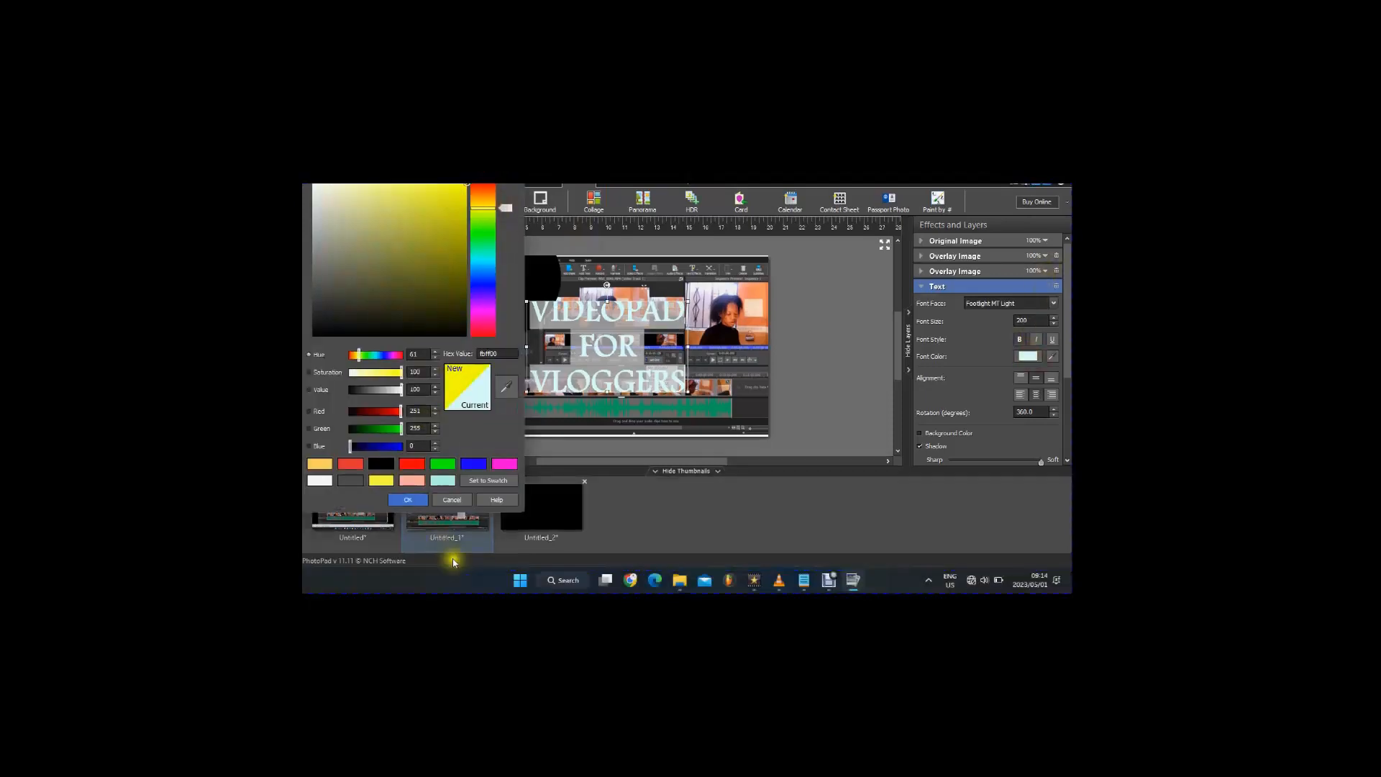
pyautogui.click(408, 499)
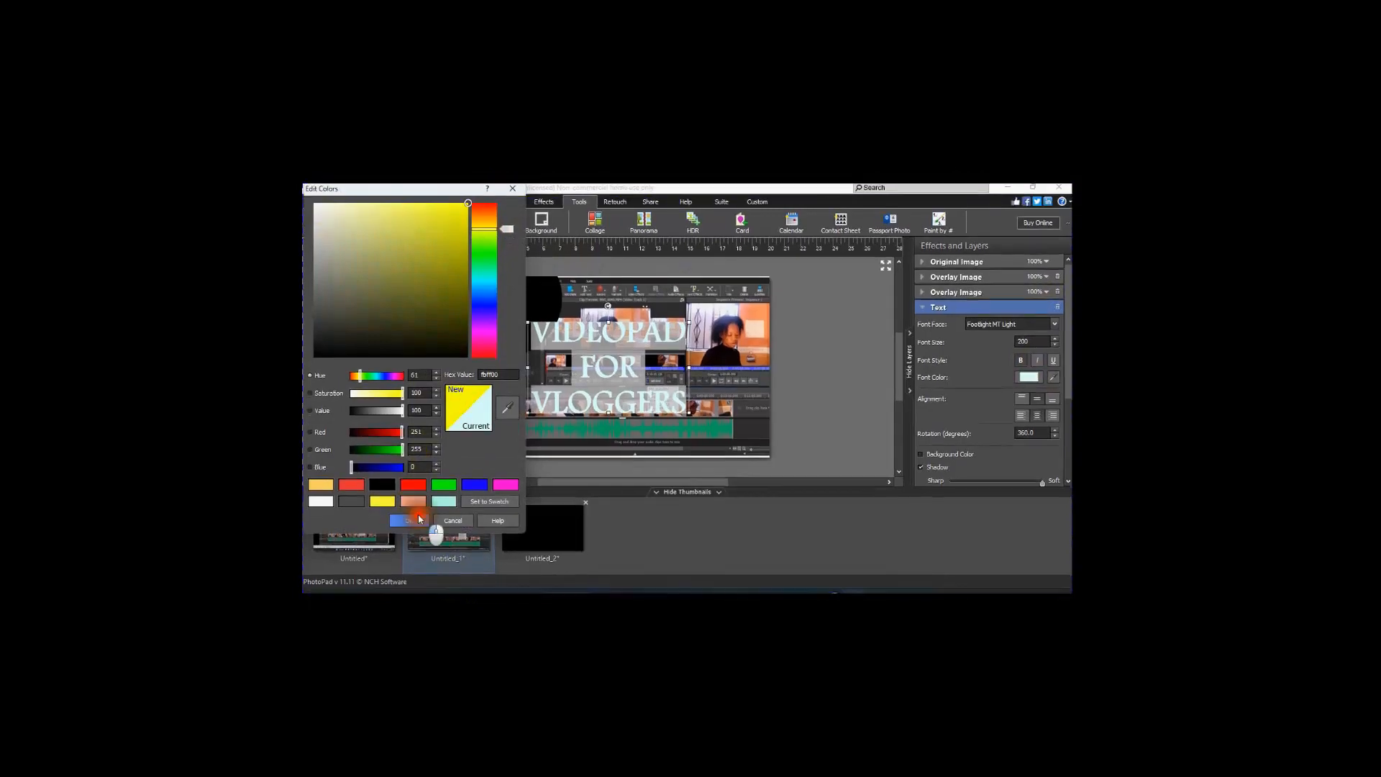
# - Change the font face of the title text to Arial Black
pyautogui.click(1059, 325)
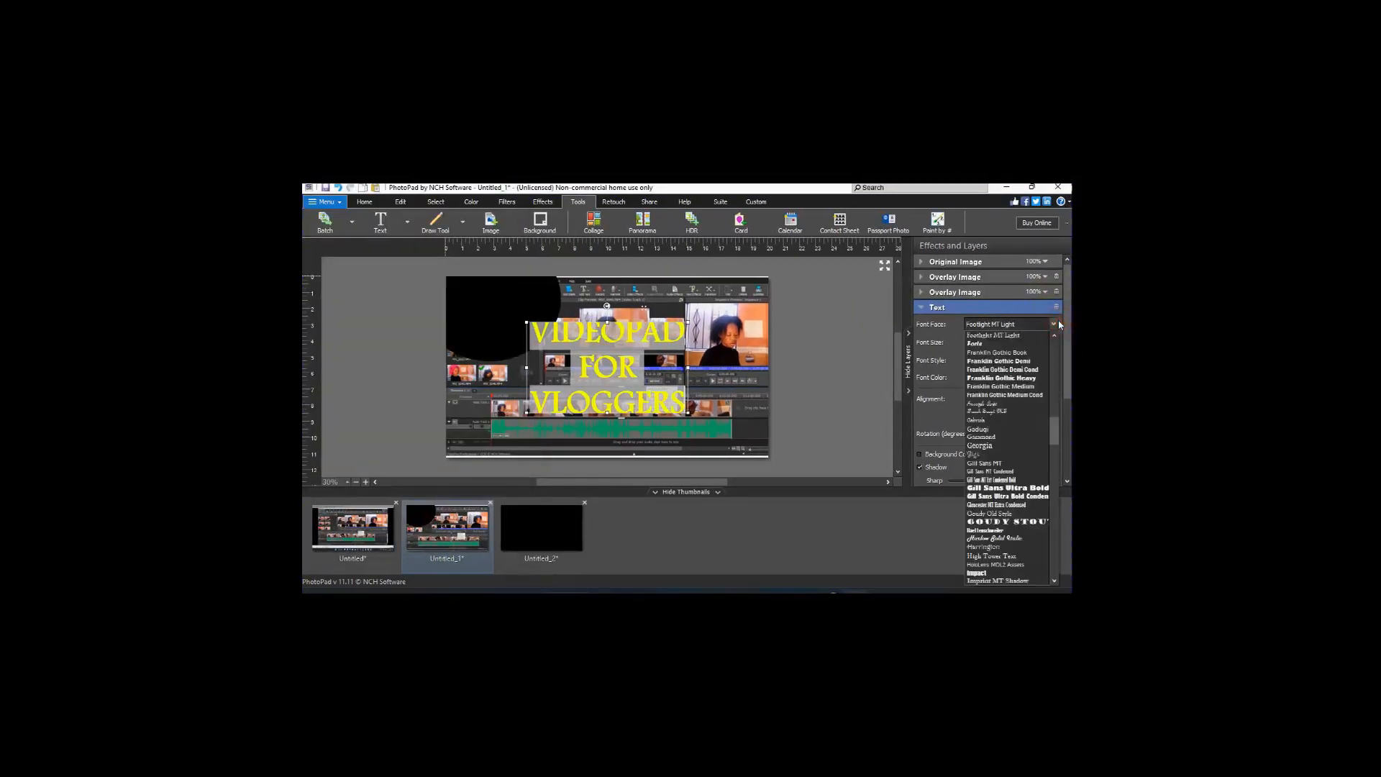
pyautogui.scroll(15, 1063, 421)
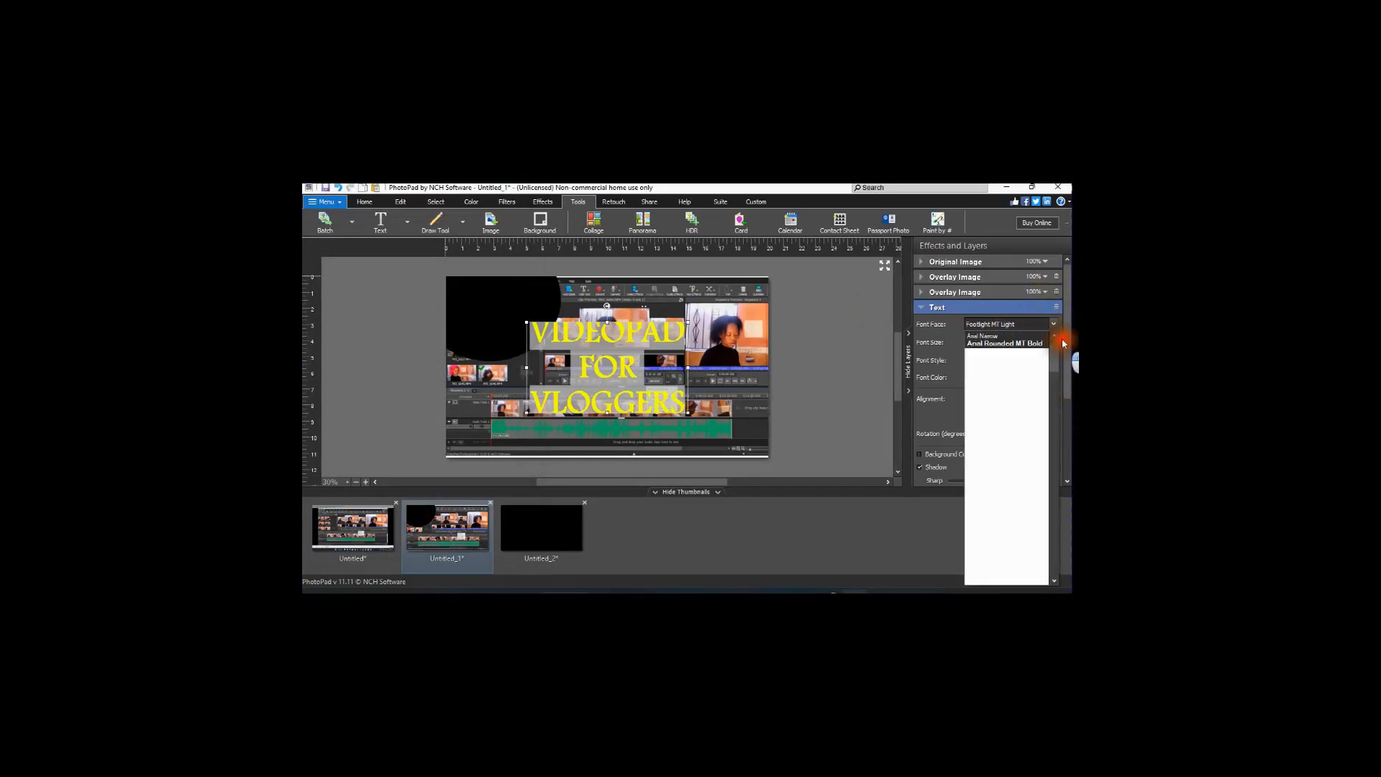
pyautogui.click(1004, 361)
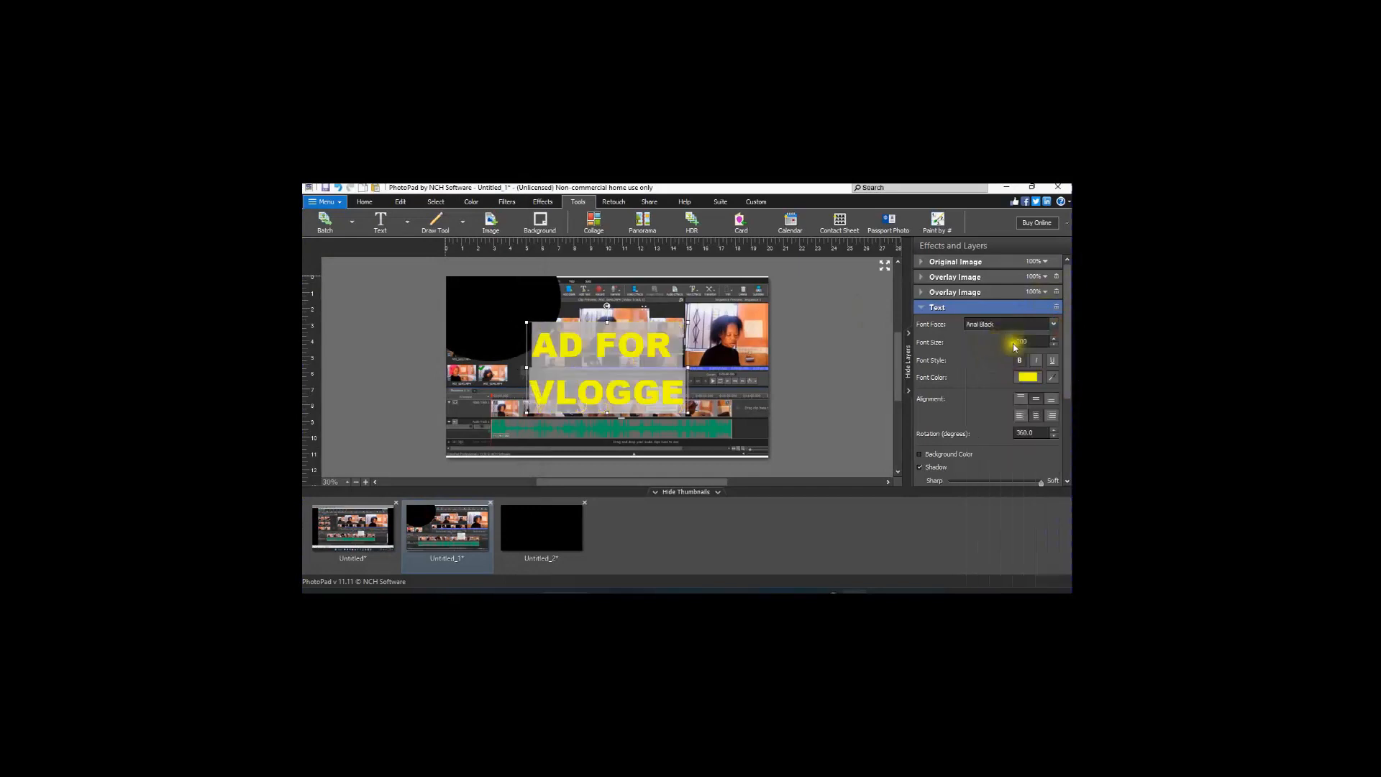
# - Set the font size of the whole yellow title text to 80
pyautogui.moveTo(1038, 339); pyautogui.dragTo(986, 343)
pyautogui.write('80')
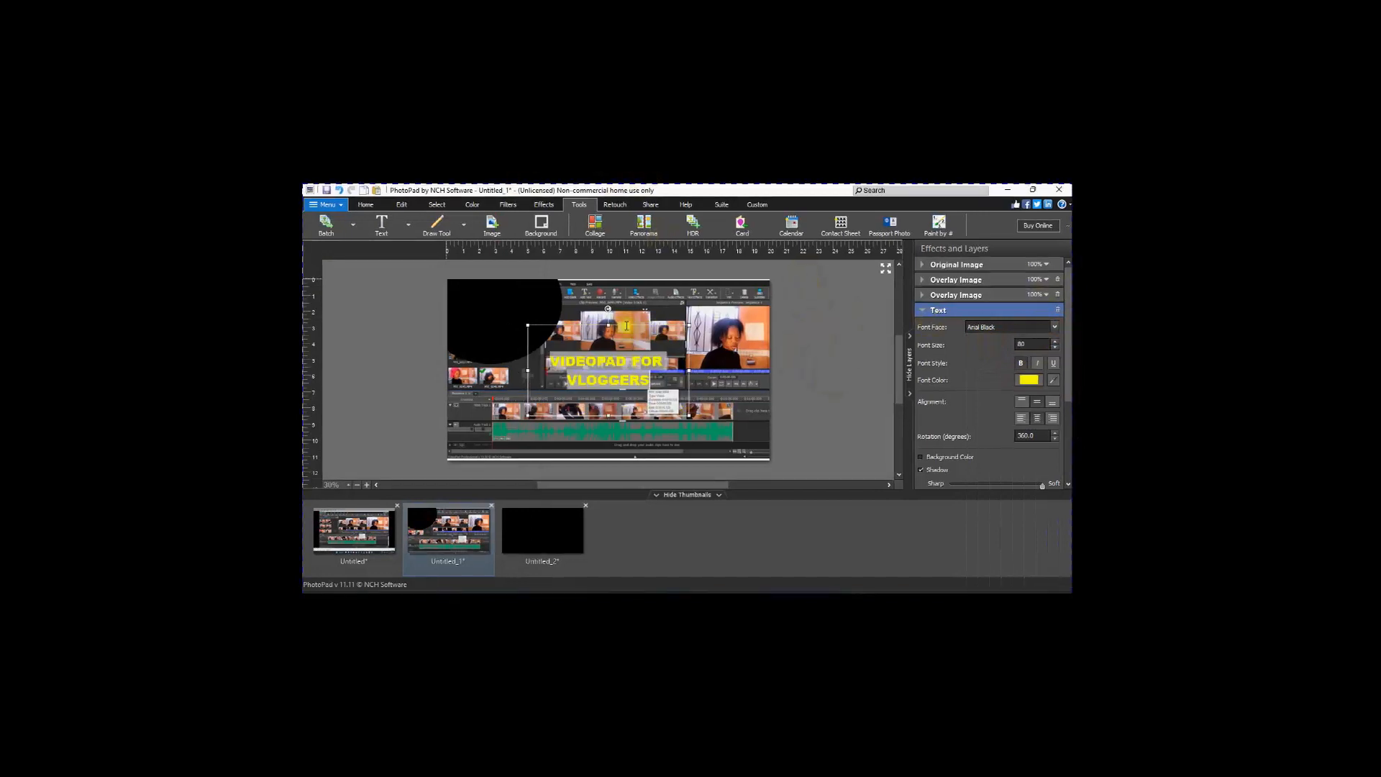
pyautogui.click(598, 309)
pyautogui.click(613, 377)
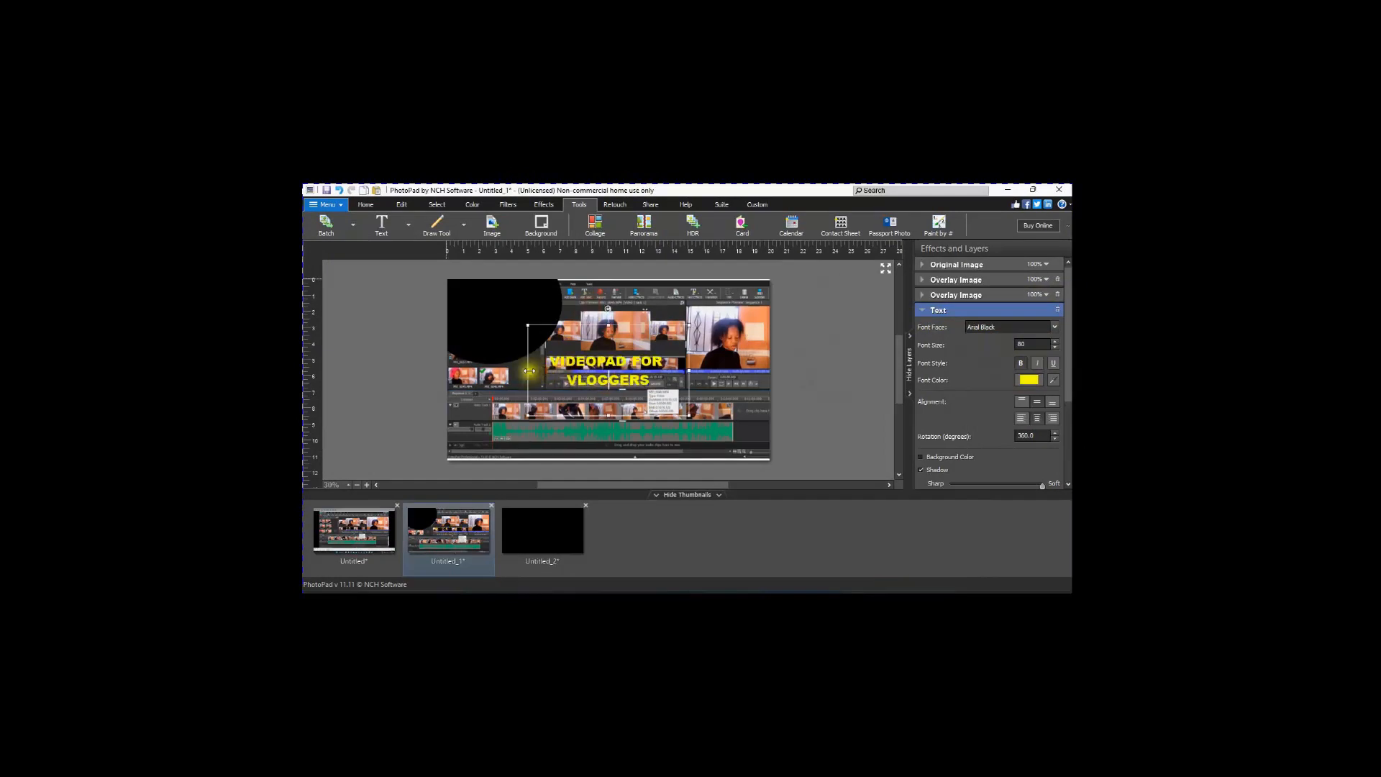
# - Resize the title's text box to fit over the black oval, wrapping the words onto three lines
pyautogui.moveTo(528, 369); pyautogui.dragTo(453, 370)
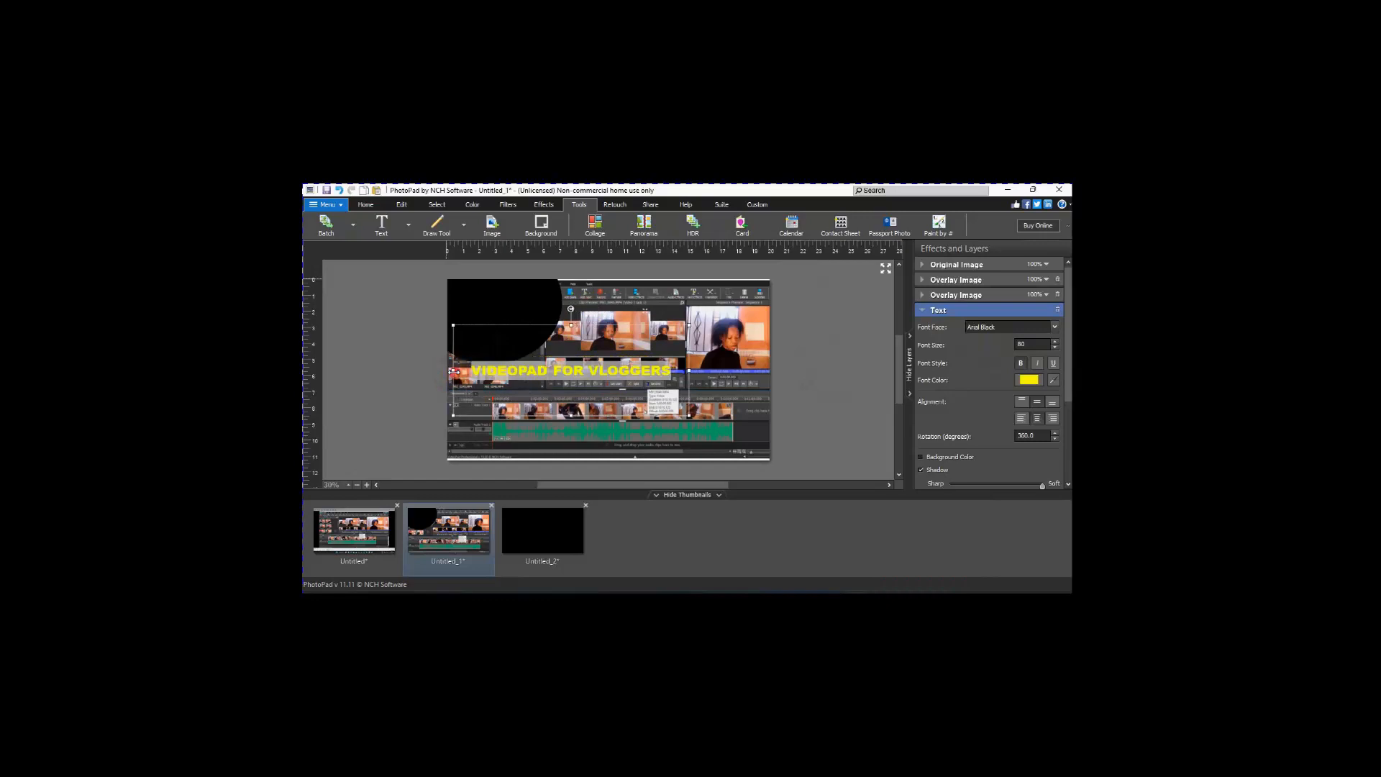
pyautogui.moveTo(572, 323); pyautogui.dragTo(557, 278)
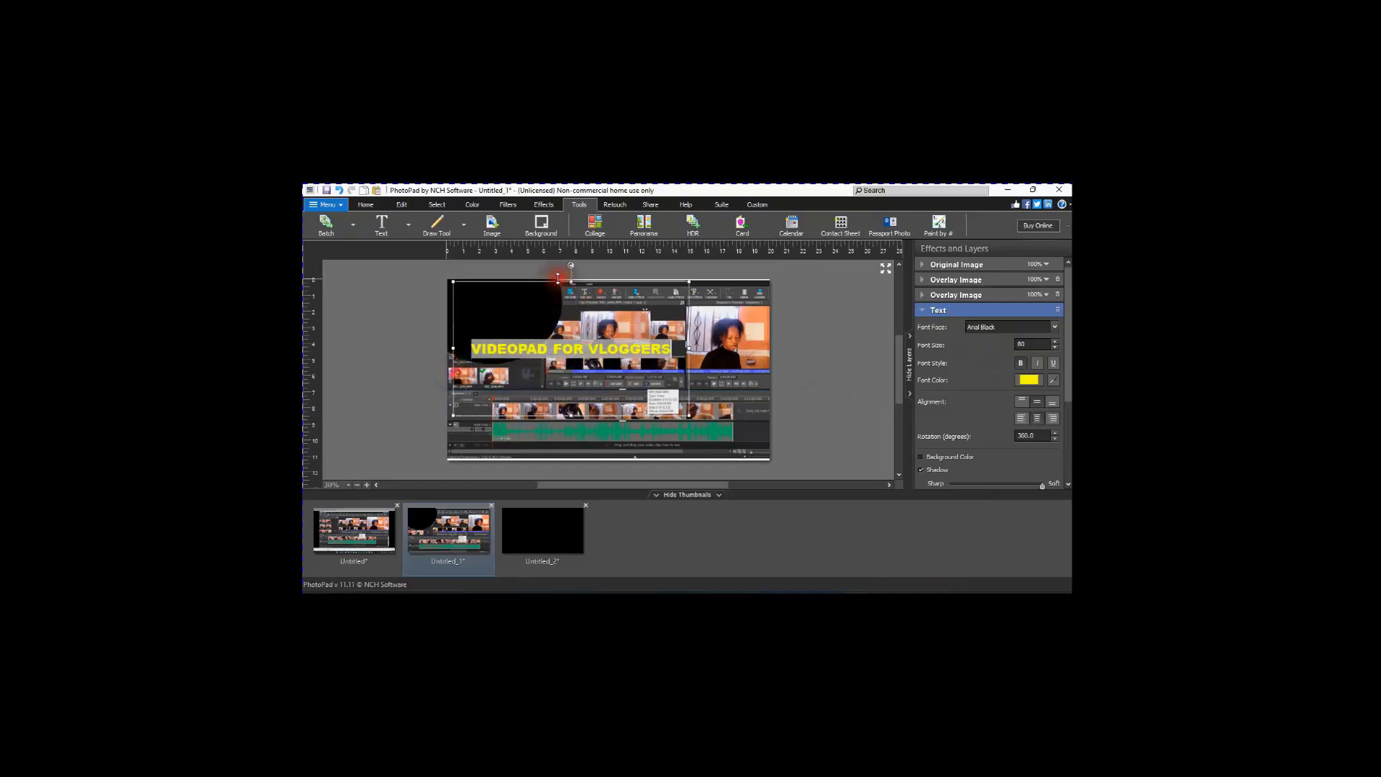
pyautogui.moveTo(693, 348); pyautogui.dragTo(544, 349)
pyautogui.moveTo(498, 280); pyautogui.dragTo(498, 265)
pyautogui.moveTo(498, 412); pyautogui.dragTo(488, 359)
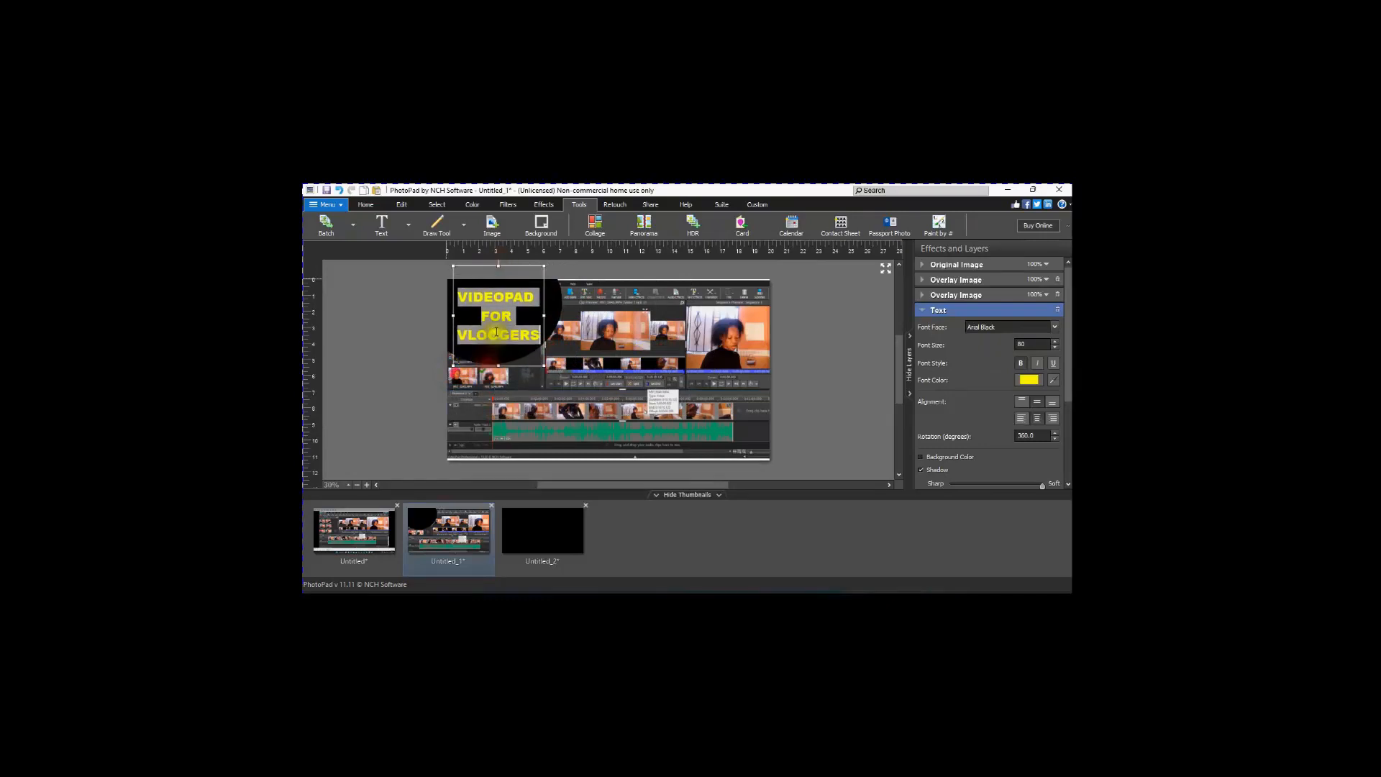
# - Set the font size of the word "FOR" in the title to 50 and deselect the text
pyautogui.doubleClick(512, 316)
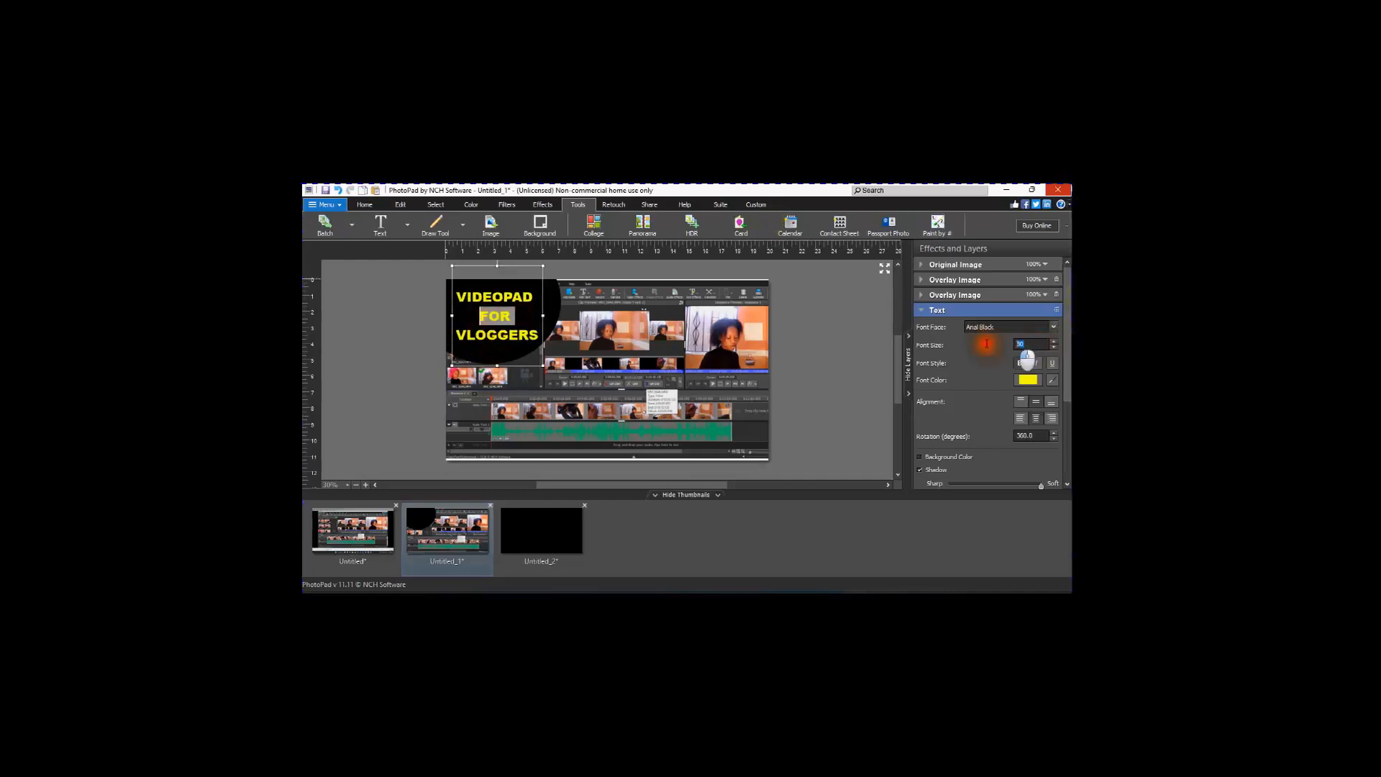
pyautogui.write('50')
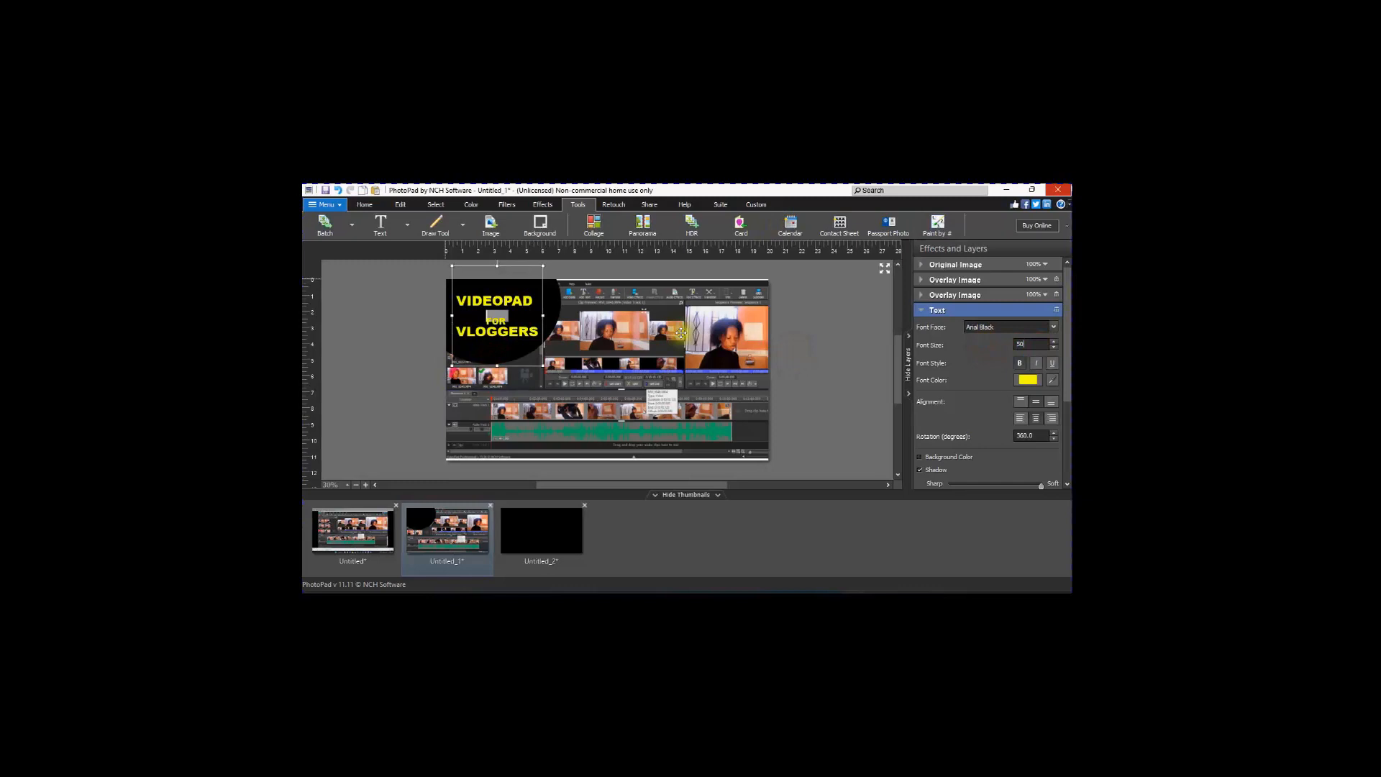
pyautogui.click(480, 313)
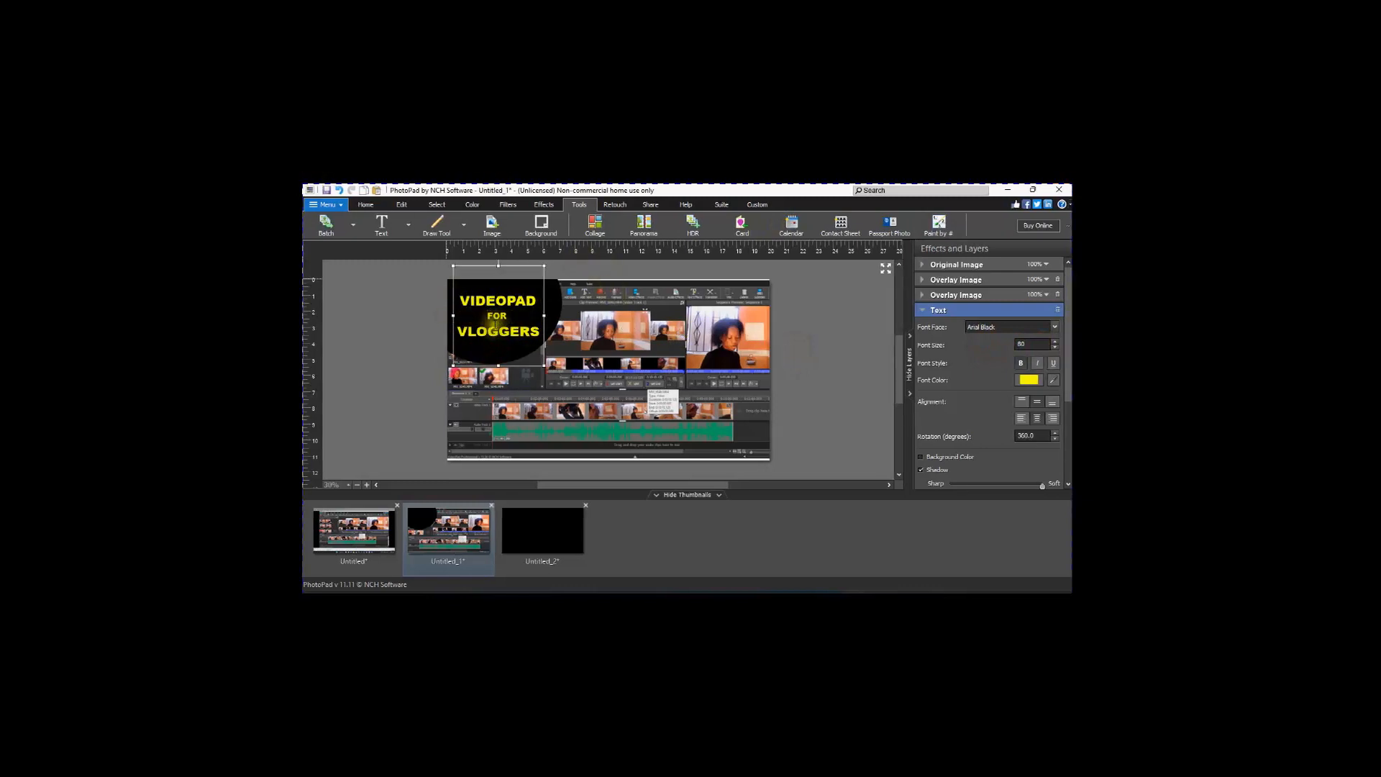
pyautogui.click(651, 351)
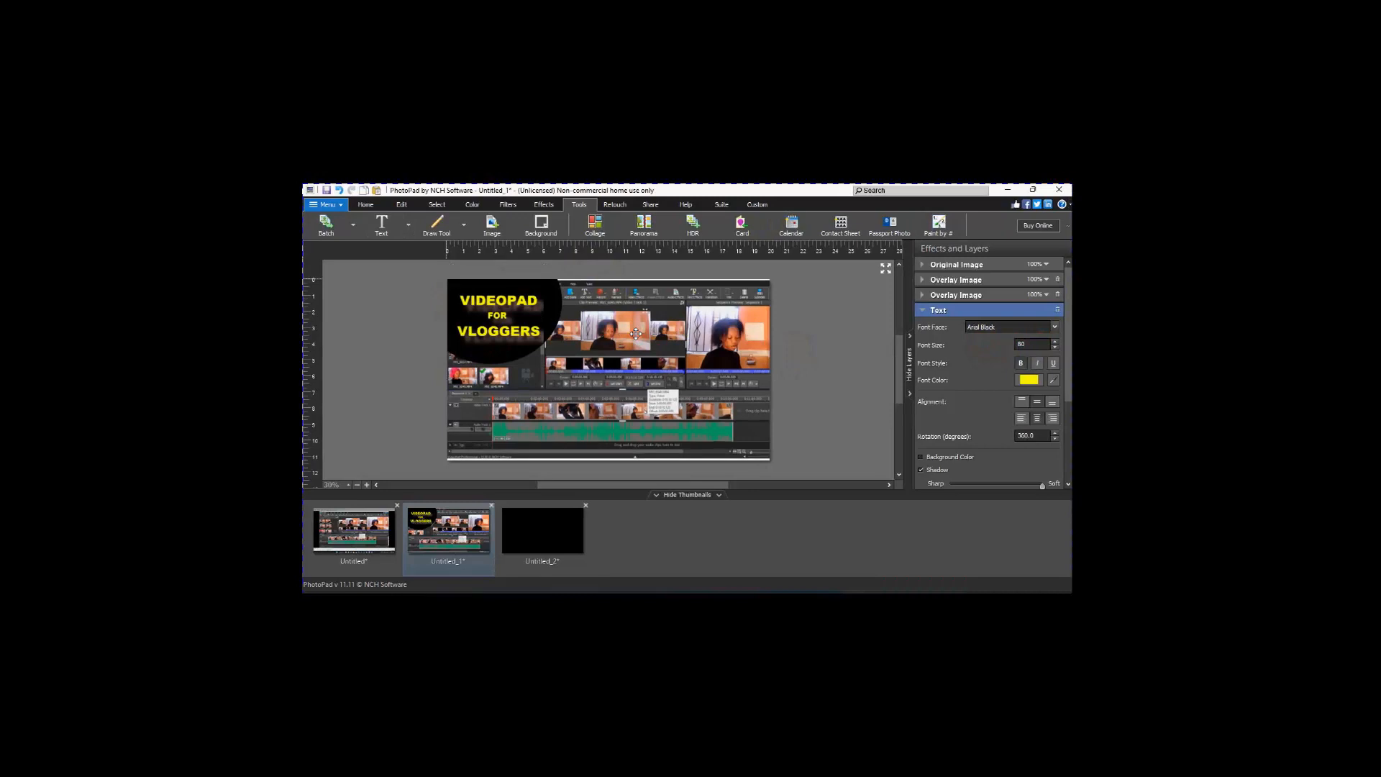
# - Turn off the shadow of the title text and lower the text's opacity
pyautogui.click(944, 474)
pyautogui.moveTo(1075, 350); pyautogui.dragTo(1078, 399)
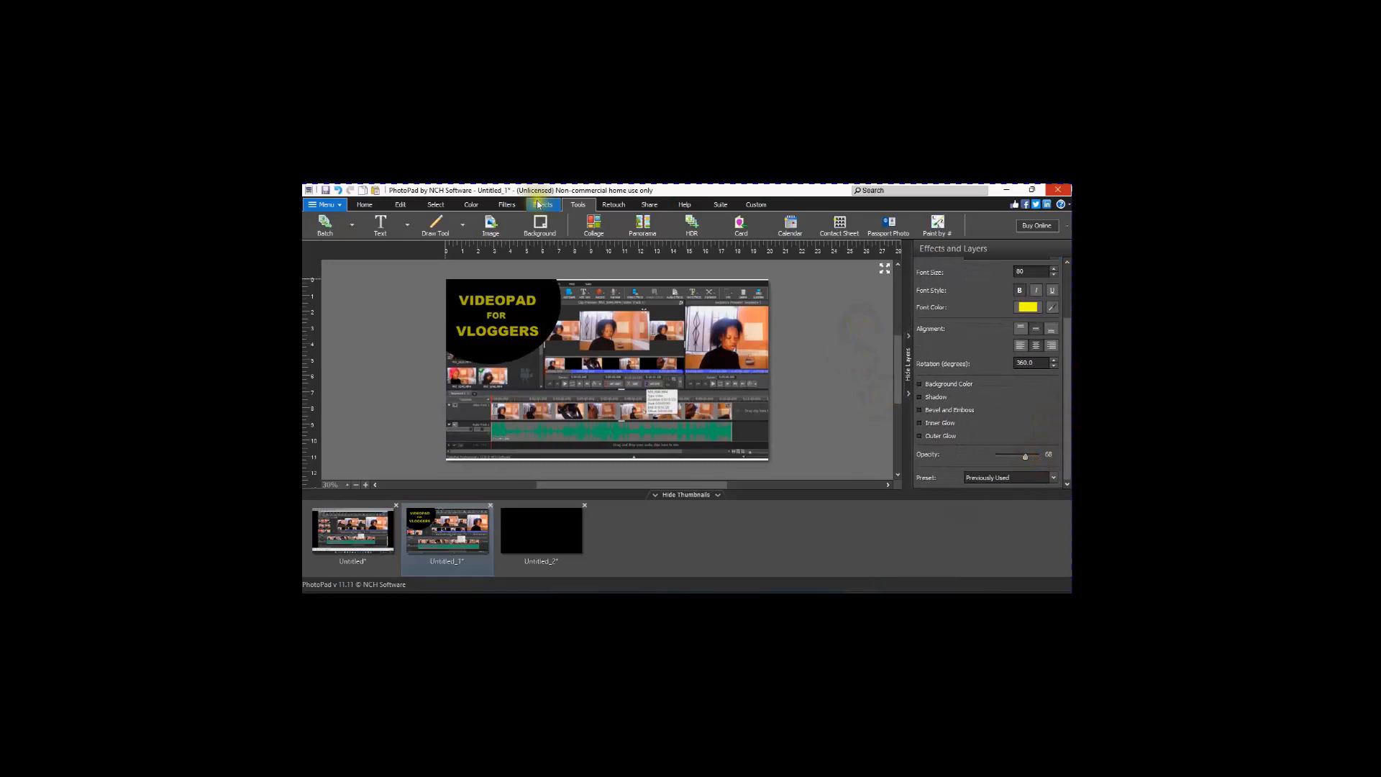
# - Close the black Untitled_2 image
pyautogui.click(337, 205)
pyautogui.moveTo(346, 215)
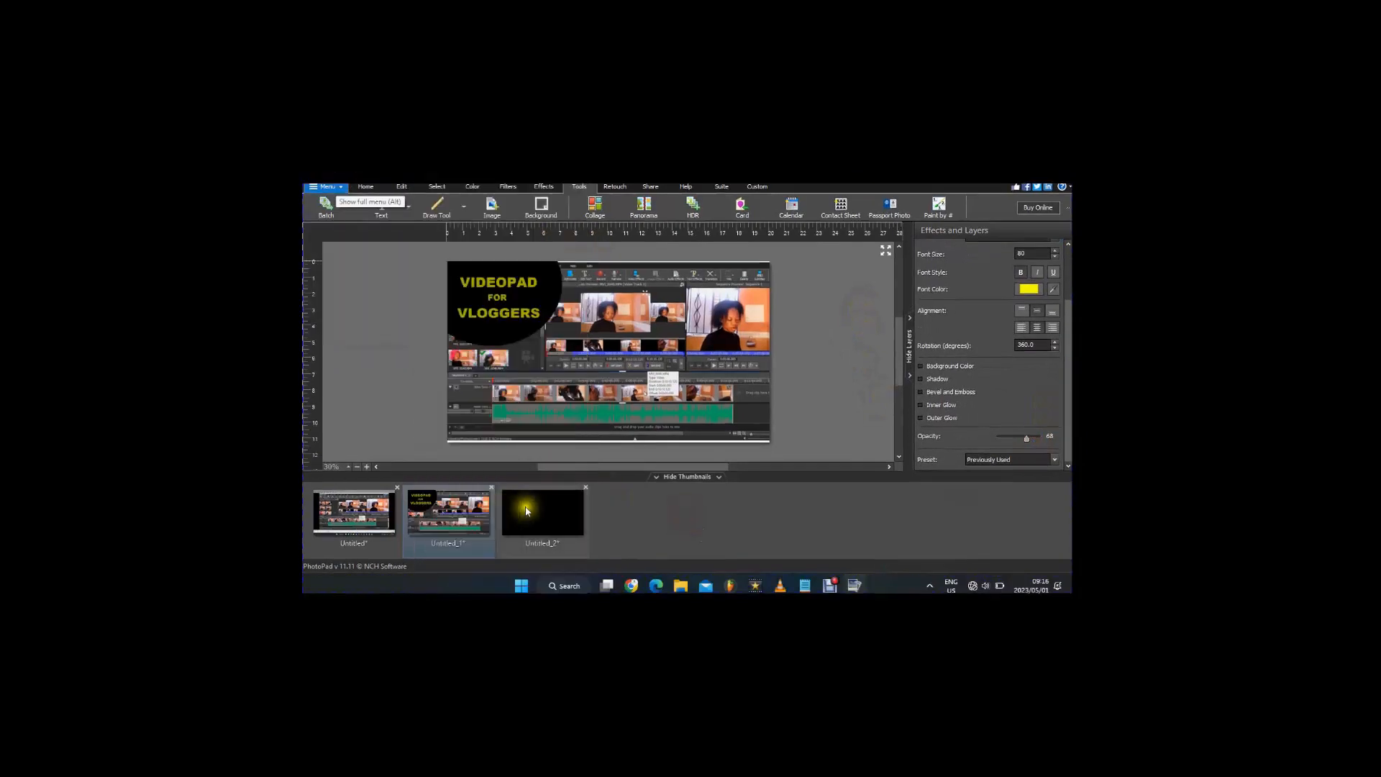
pyautogui.click(586, 488)
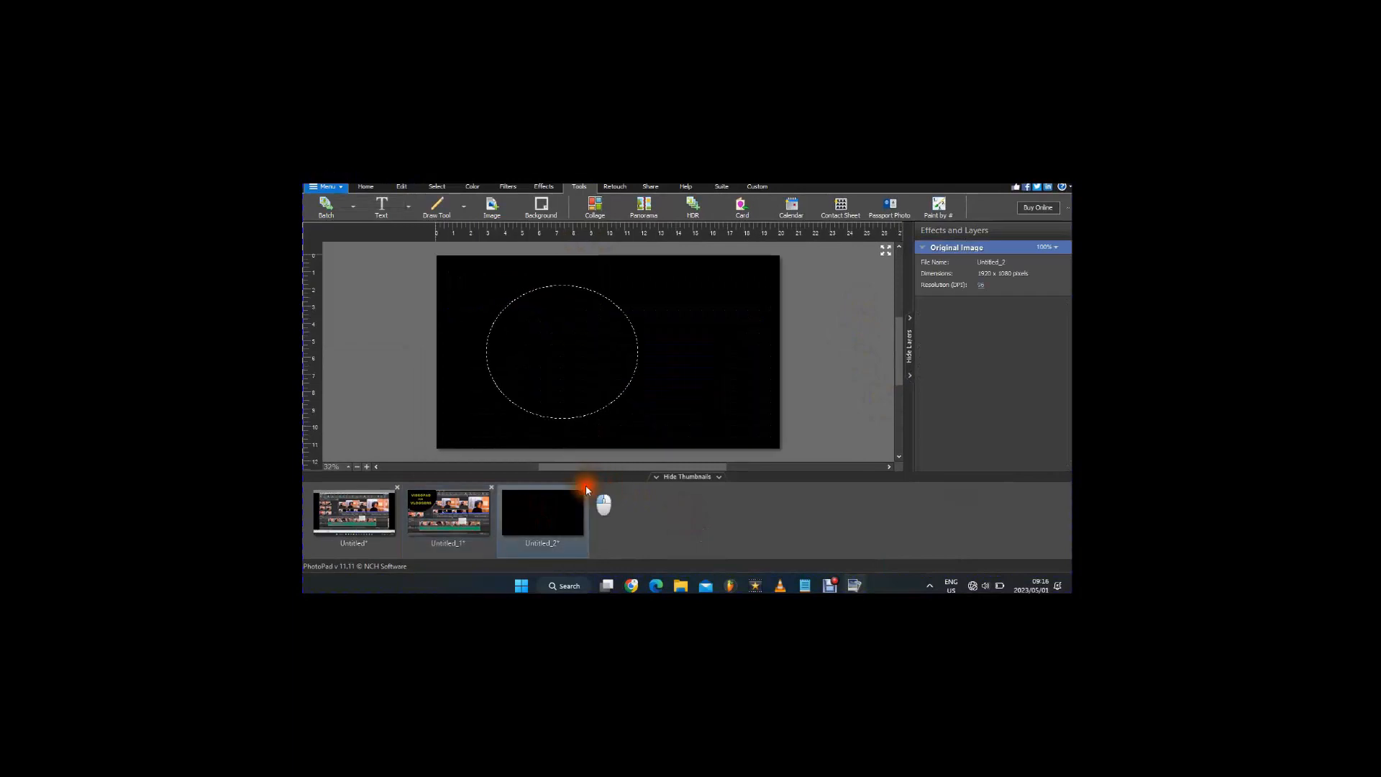
pyautogui.click(748, 376)
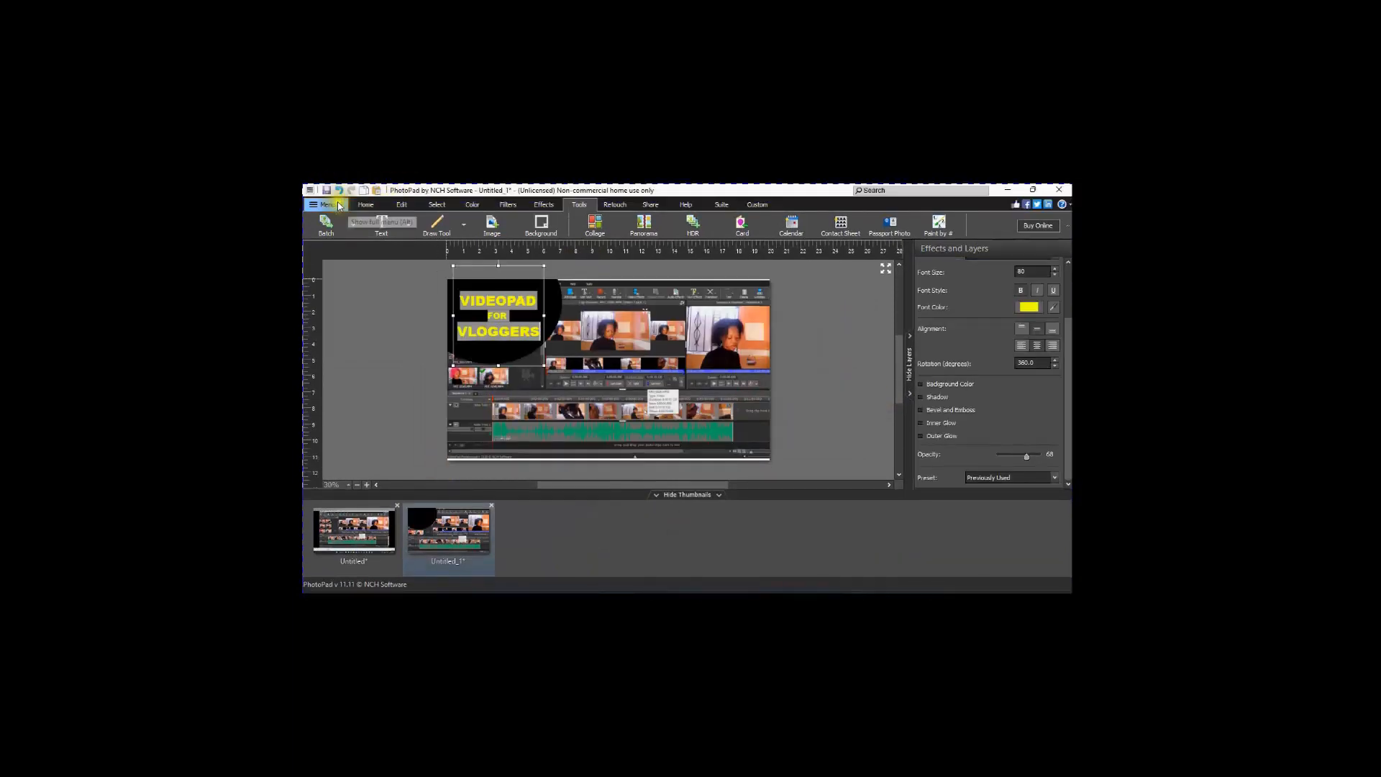
# - Create a new blank image of 848 x 744 pixels with a white background colour
pyautogui.click(340, 206)
pyautogui.moveTo(353, 219)
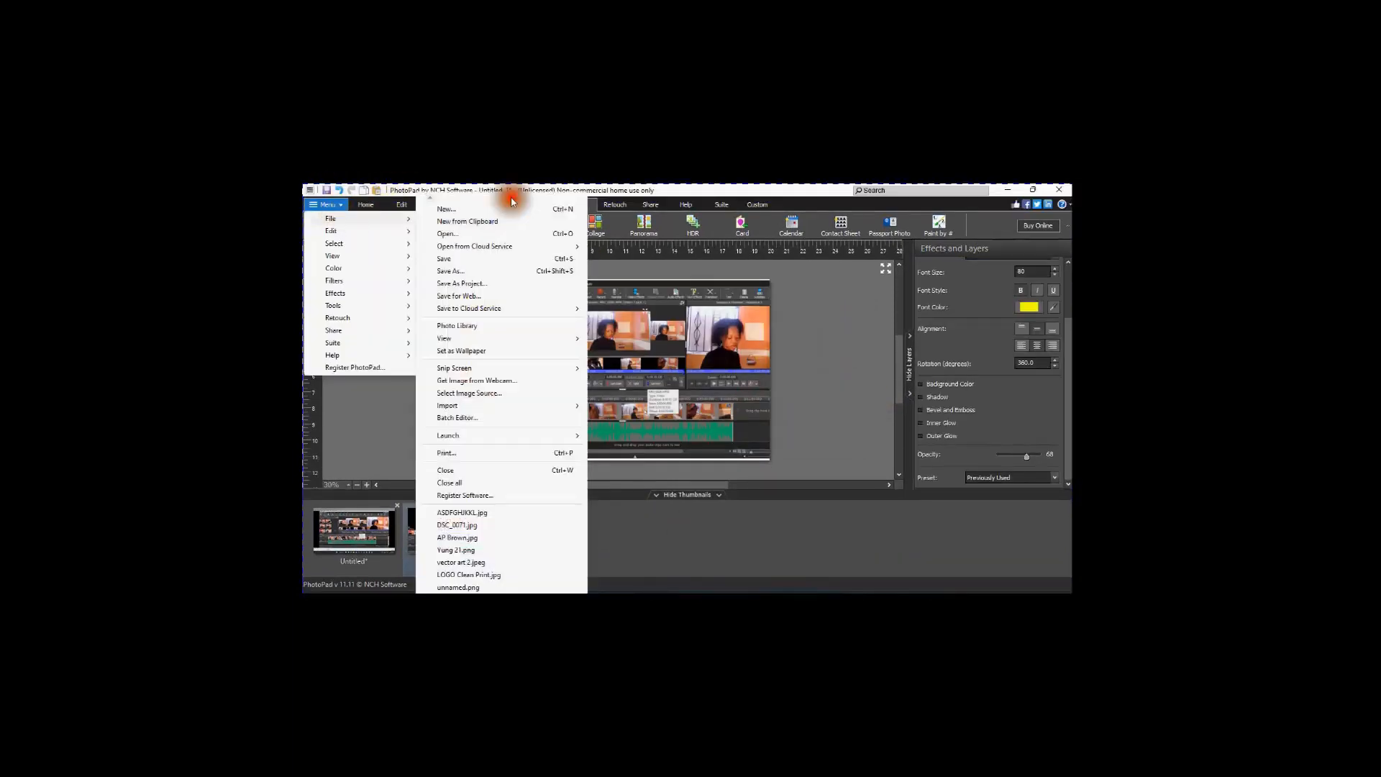
pyautogui.click(533, 208)
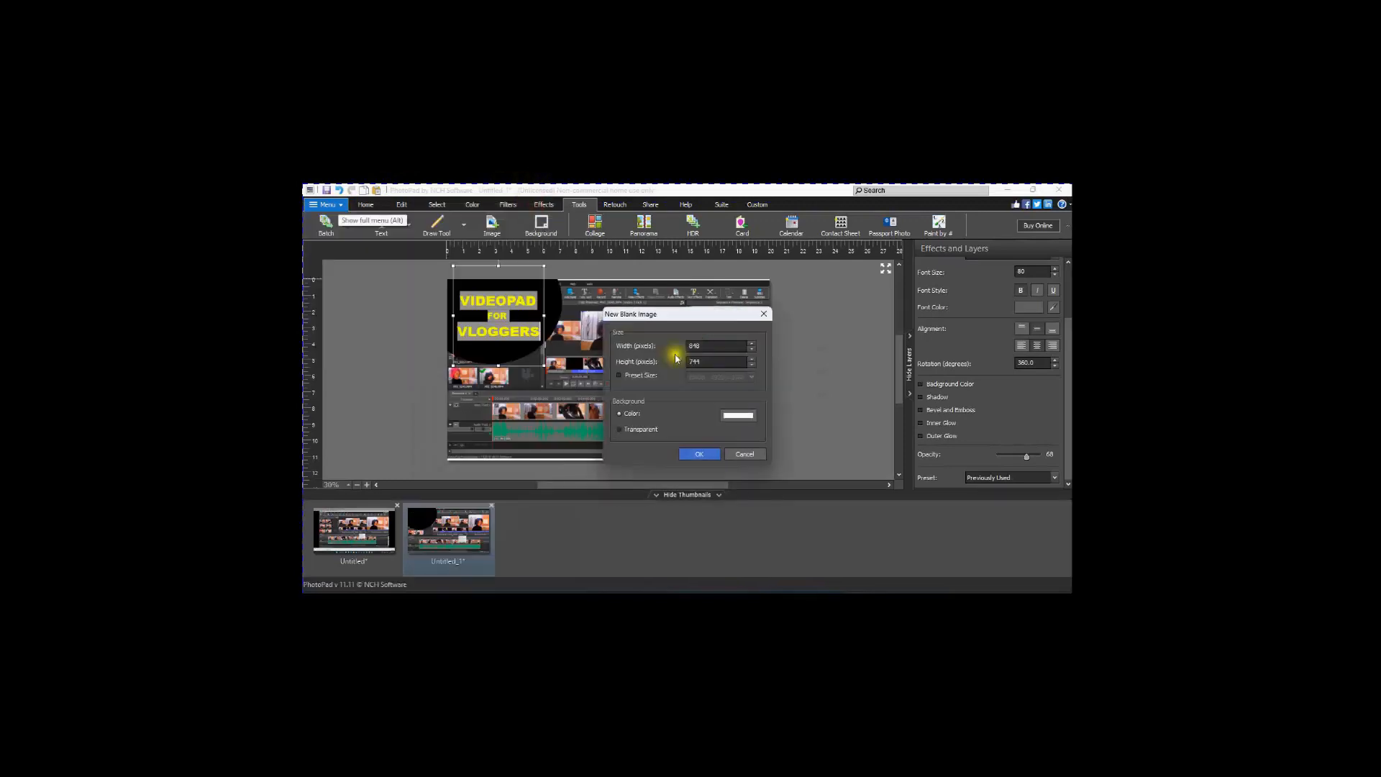
pyautogui.click(704, 458)
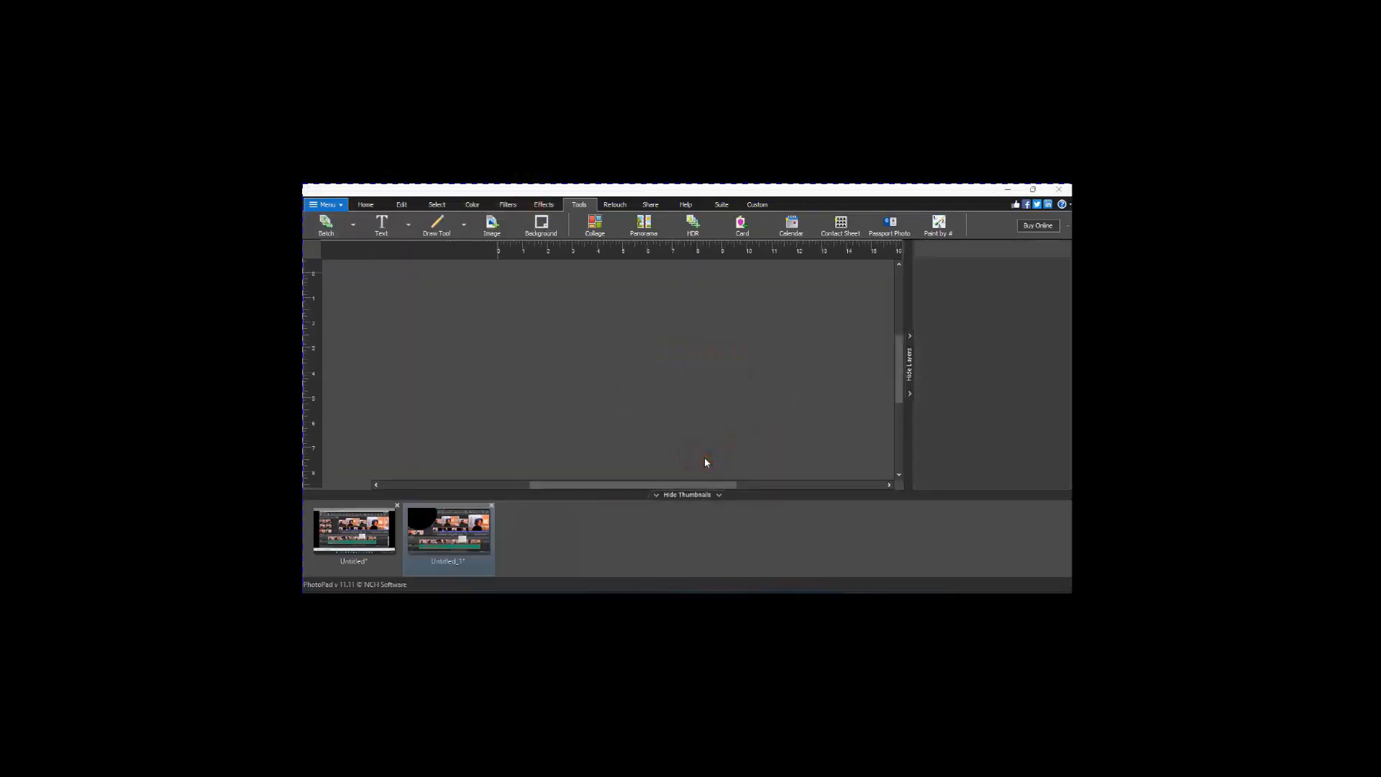
# - Outline the diagonal upper-right half of the white image with a Polygon selection and copy it
pyautogui.click(400, 206)
pyautogui.click(437, 205)
pyautogui.click(444, 224)
pyautogui.click(532, 267)
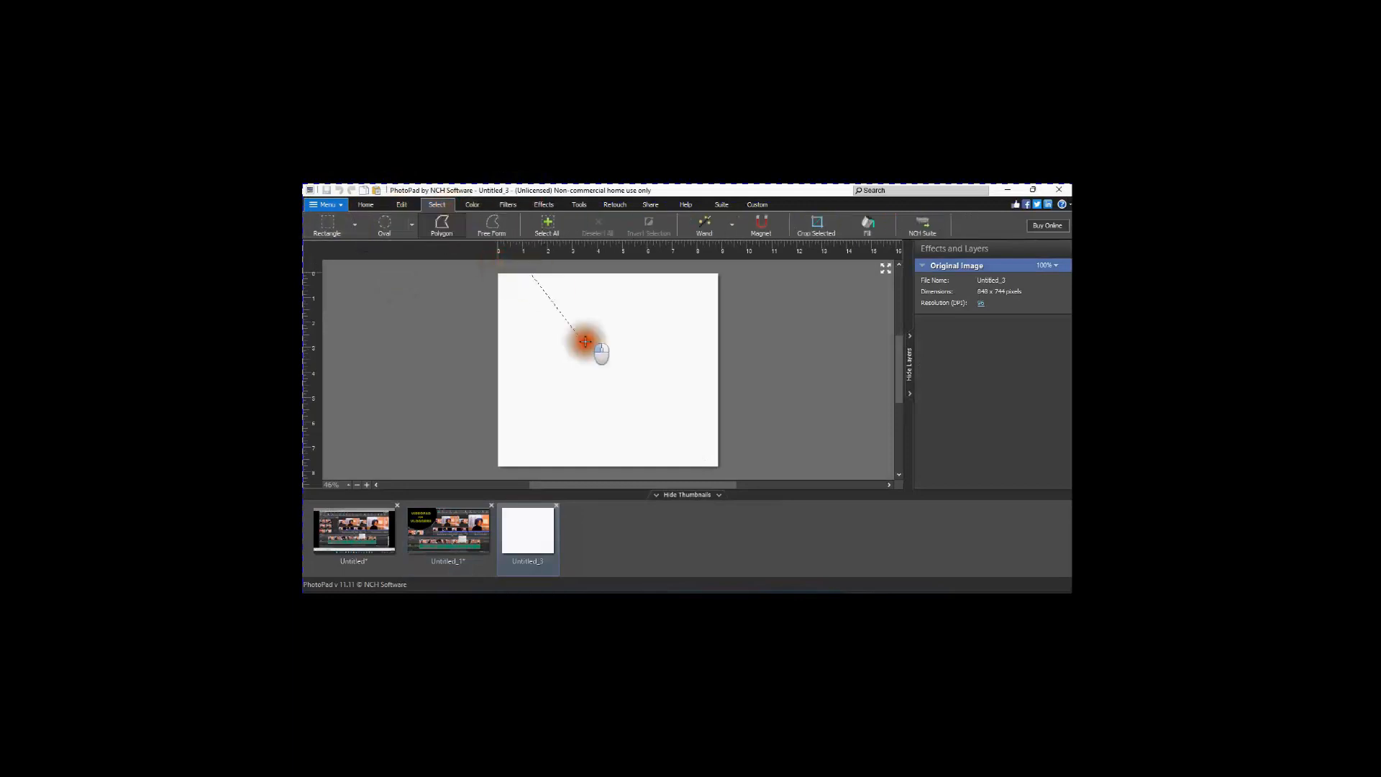
pyautogui.click(734, 472)
pyautogui.doubleClick(729, 266)
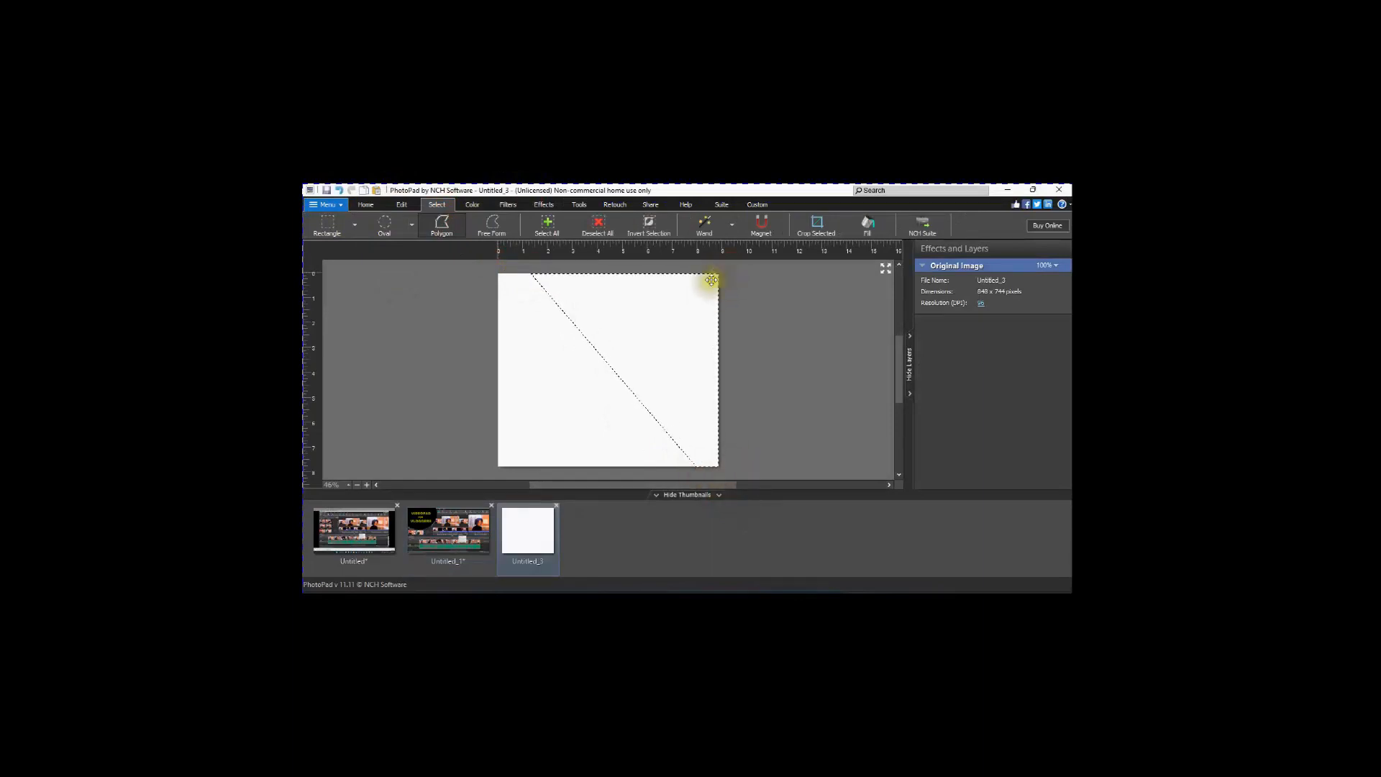
pyautogui.rightClick(689, 298)
pyautogui.click(725, 398)
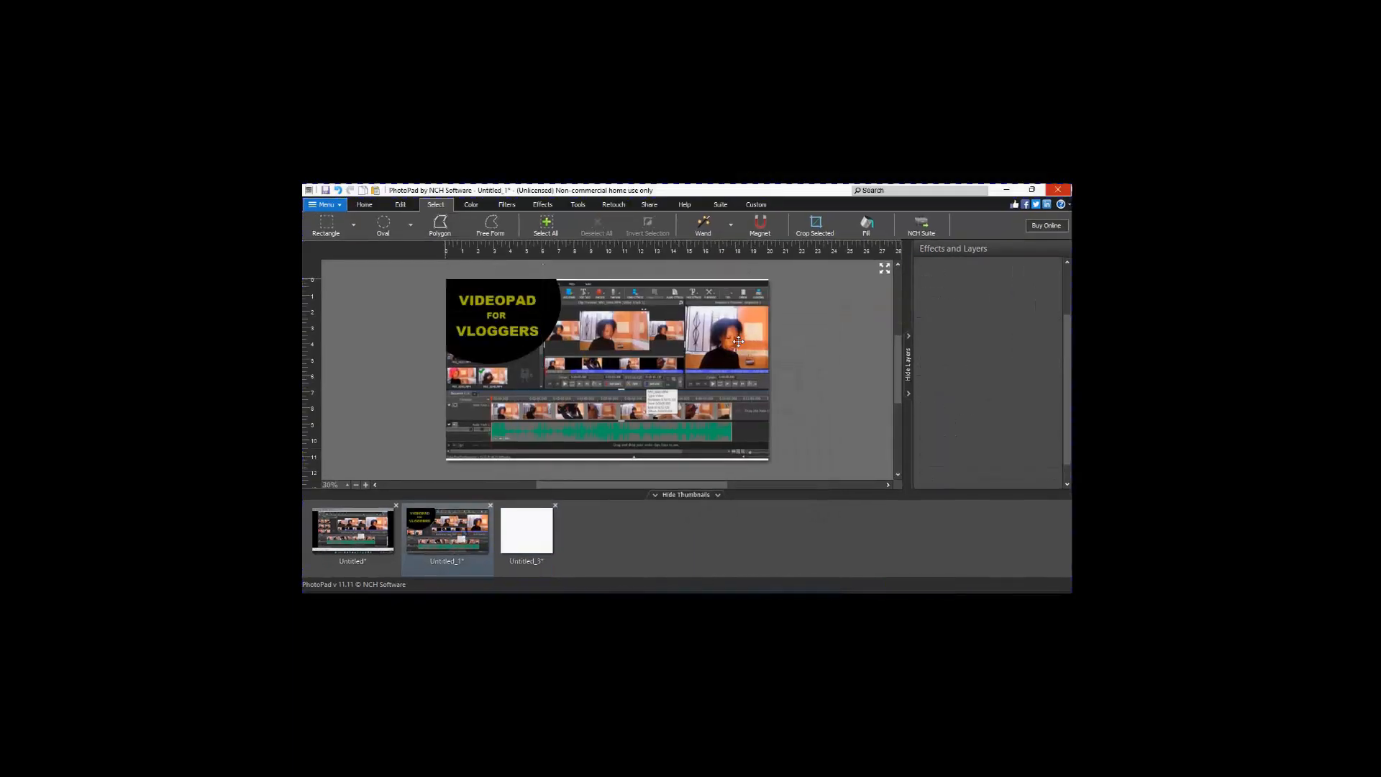
# - Paste the white shape onto the Untitled_1 image, enlarged to about 1255 x 1291 pixels and covering the upper-right area of the canvas
pyautogui.hotkey('ctrl', 'v')
pyautogui.moveTo(668, 368); pyautogui.dragTo(743, 341)
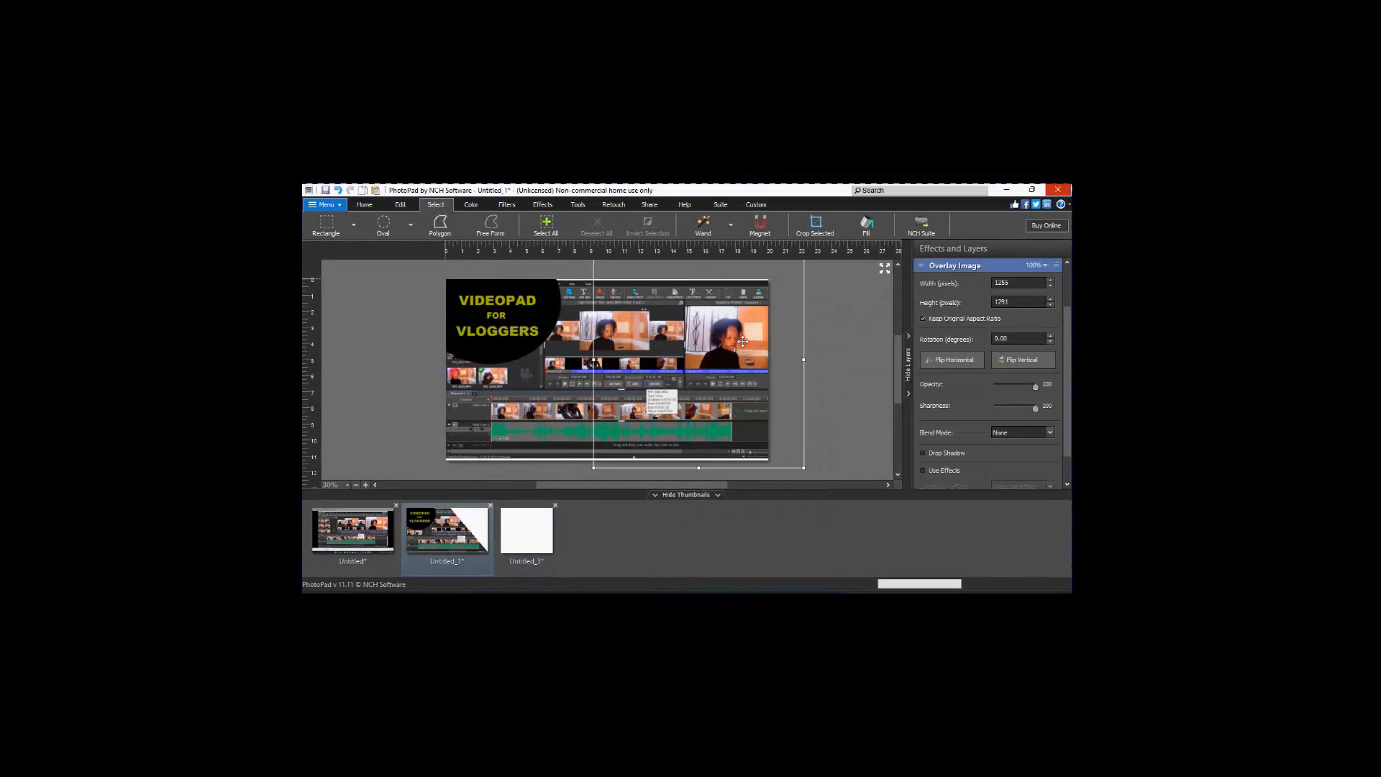
pyautogui.click(837, 332)
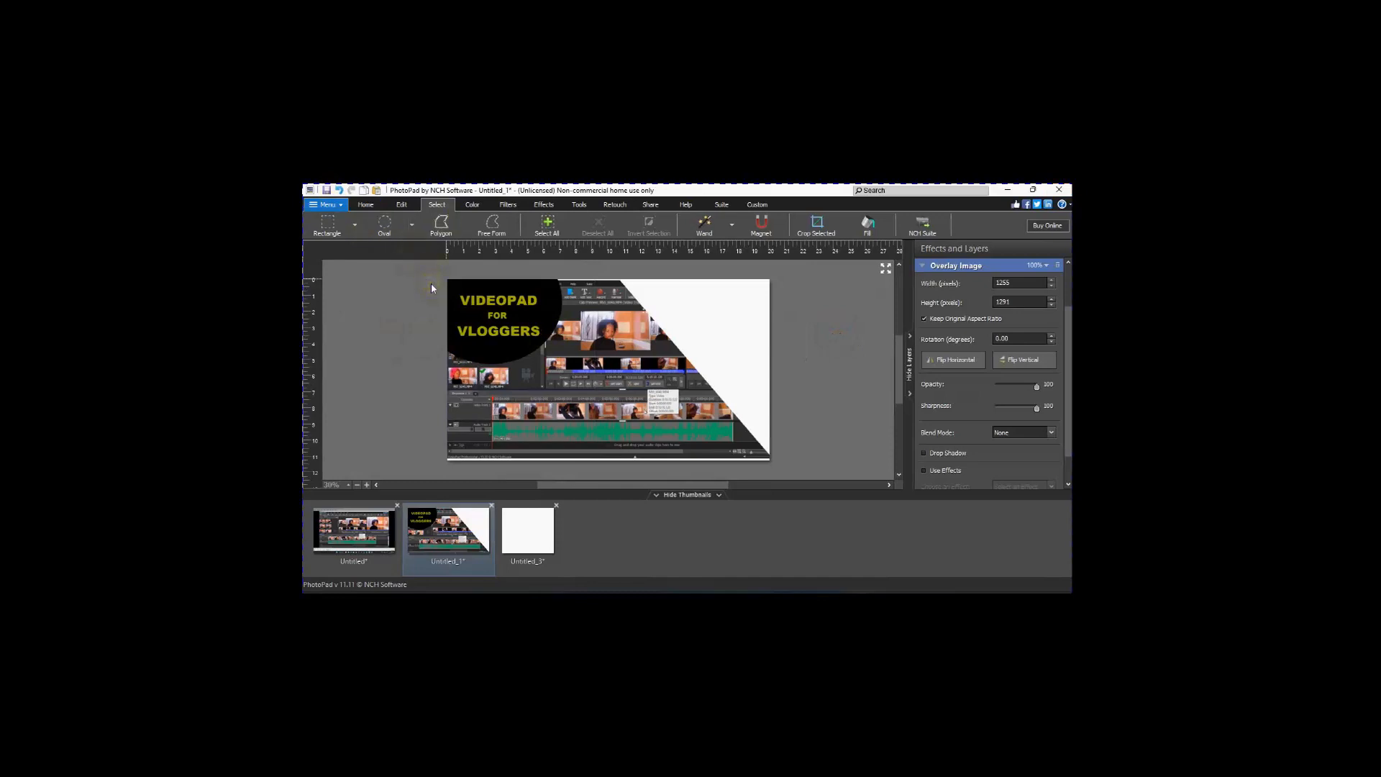
# - Capture a specific screen area of about 48 x 69 pixels around the star icon on the taskbar as a new image
pyautogui.click(365, 204)
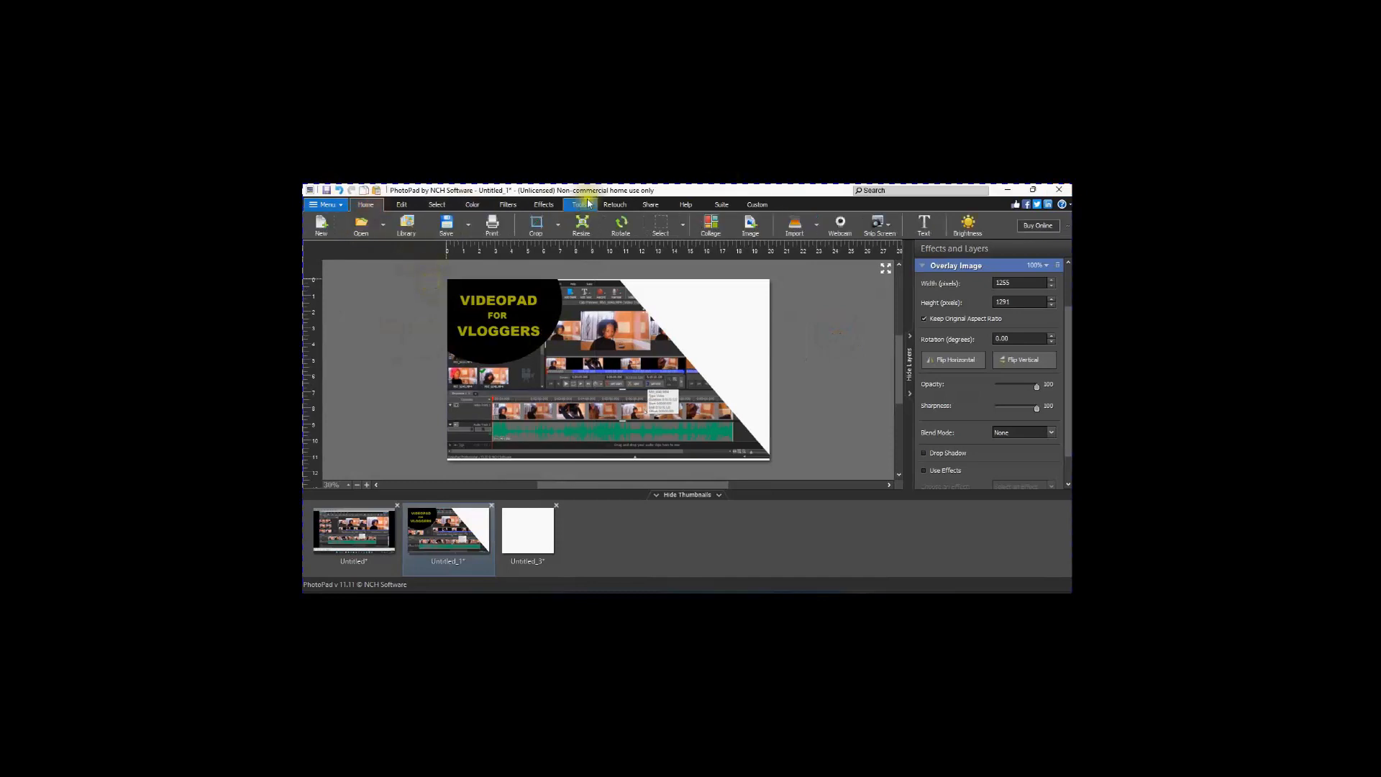
pyautogui.click(883, 224)
pyautogui.moveTo(898, 249)
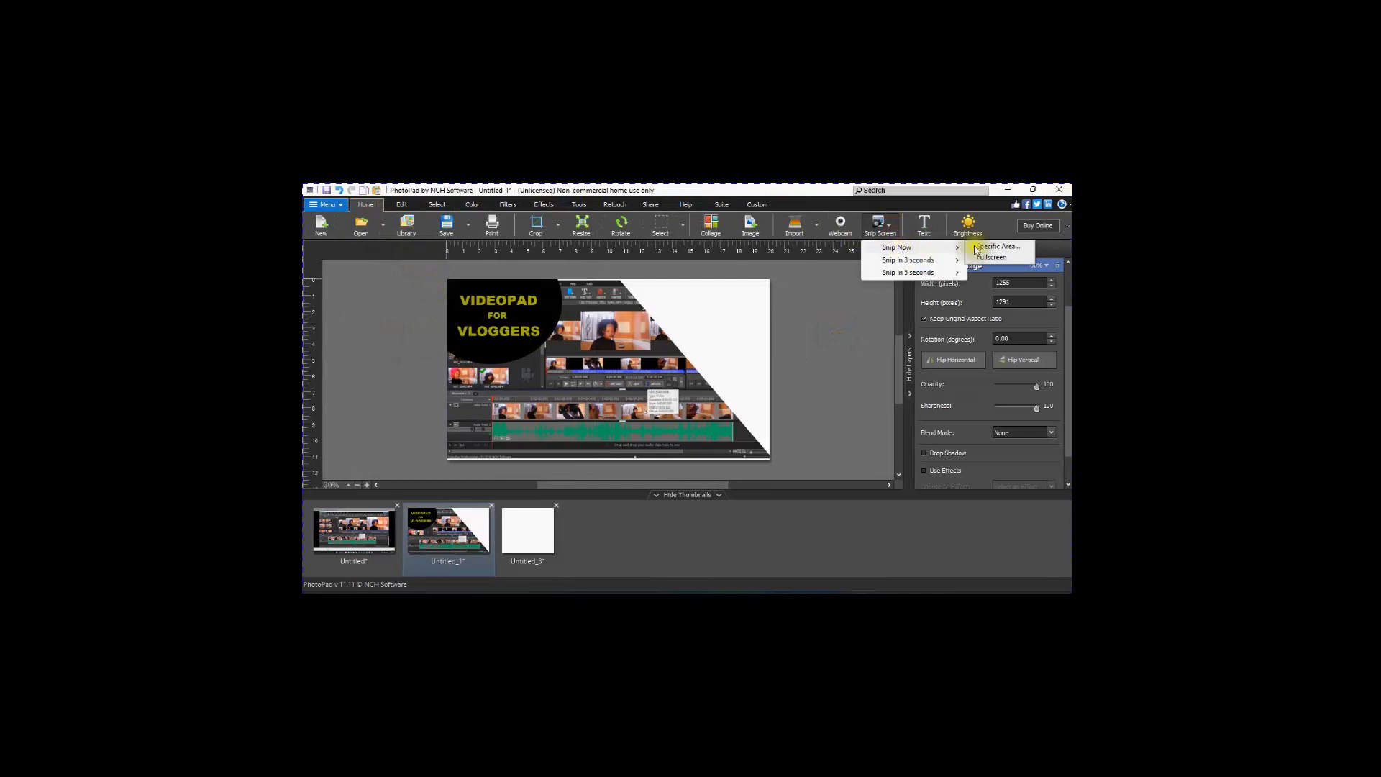
pyautogui.click(998, 247)
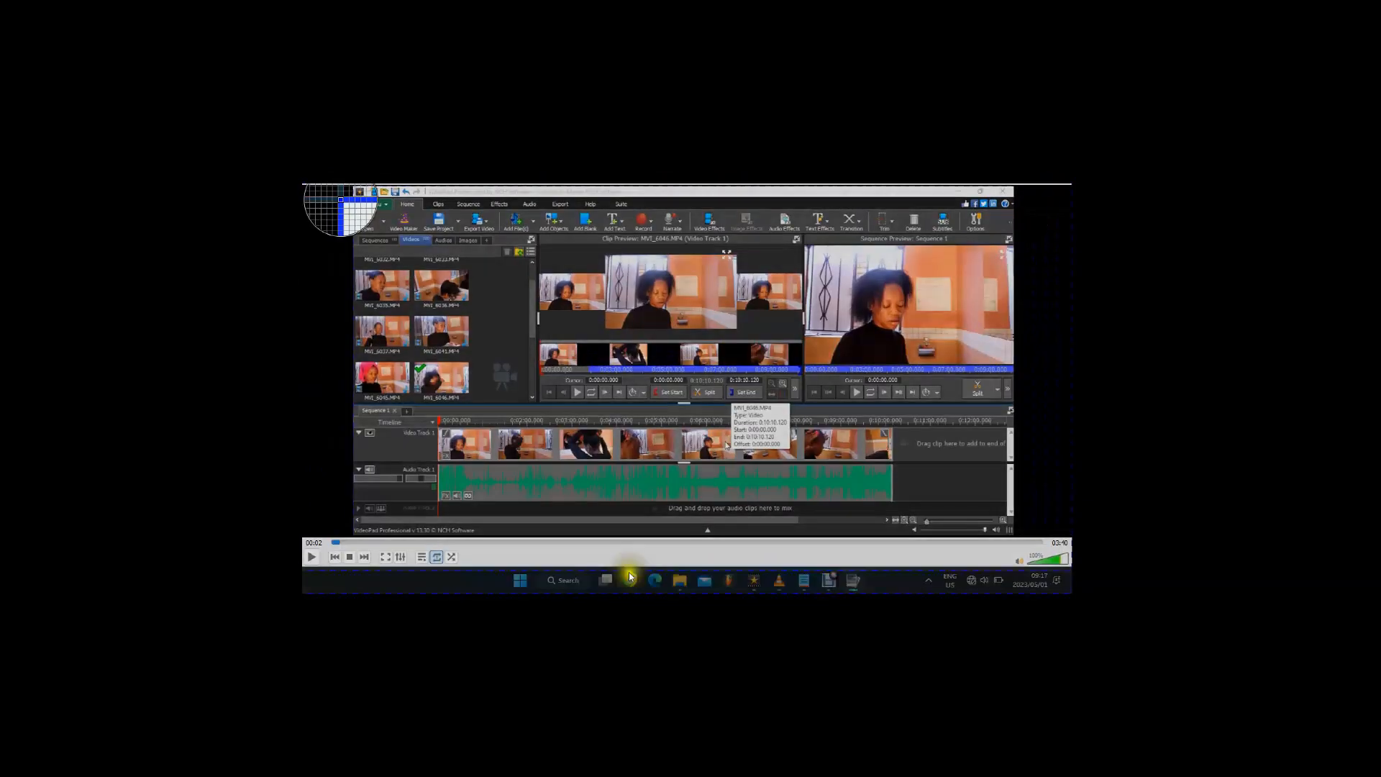
pyautogui.moveTo(743, 556); pyautogui.dragTo(755, 588)
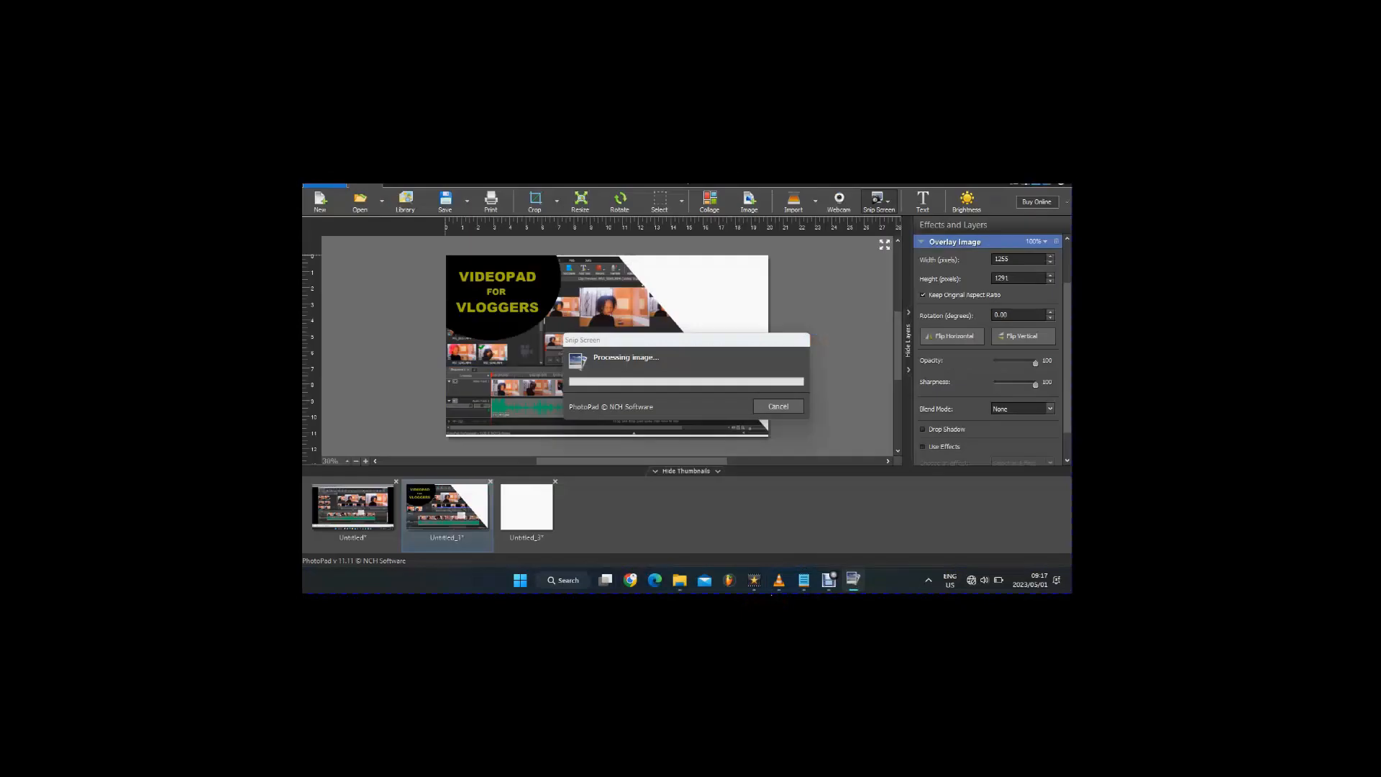
pyautogui.moveTo(831, 576)
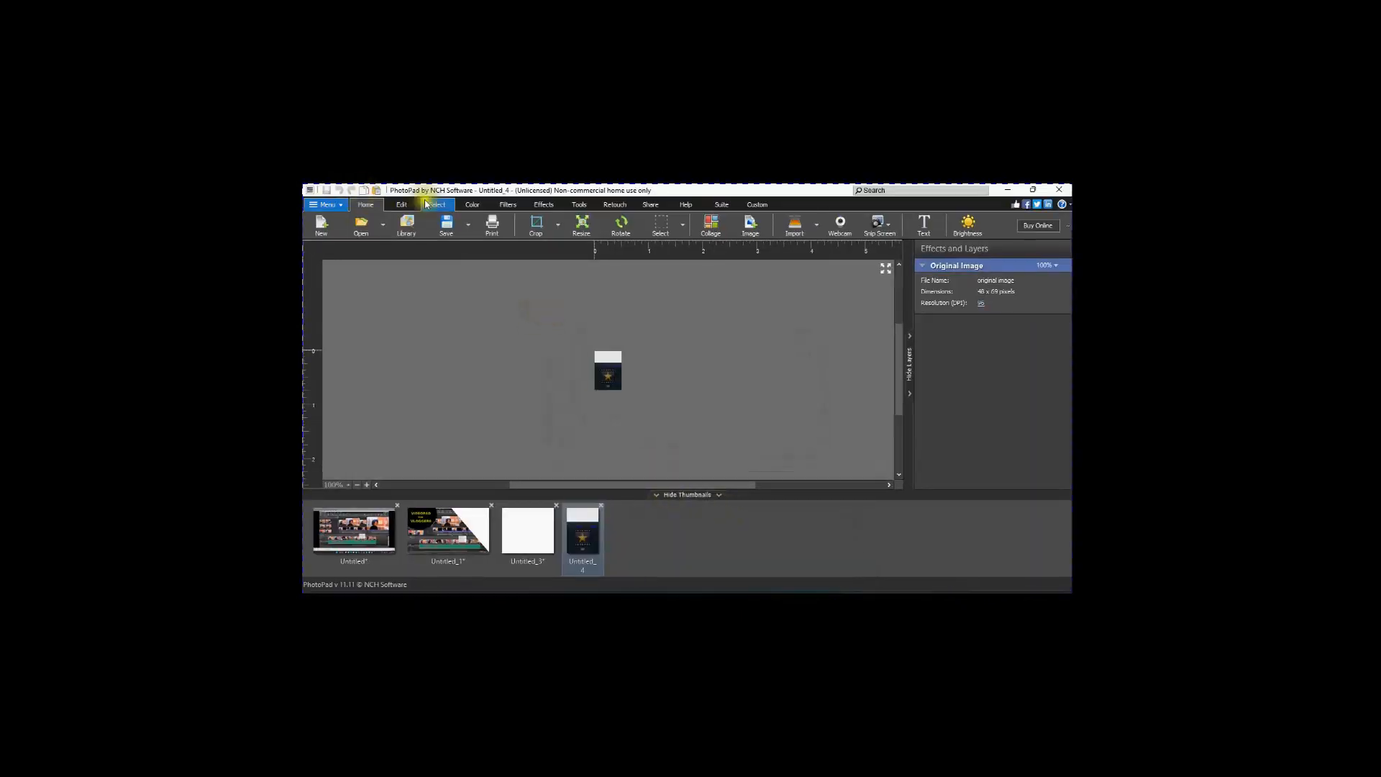
# - Select the star icon in the captured image with a Rectangle selection and copy it
pyautogui.click(432, 204)
pyautogui.click(327, 224)
pyautogui.click(325, 222)
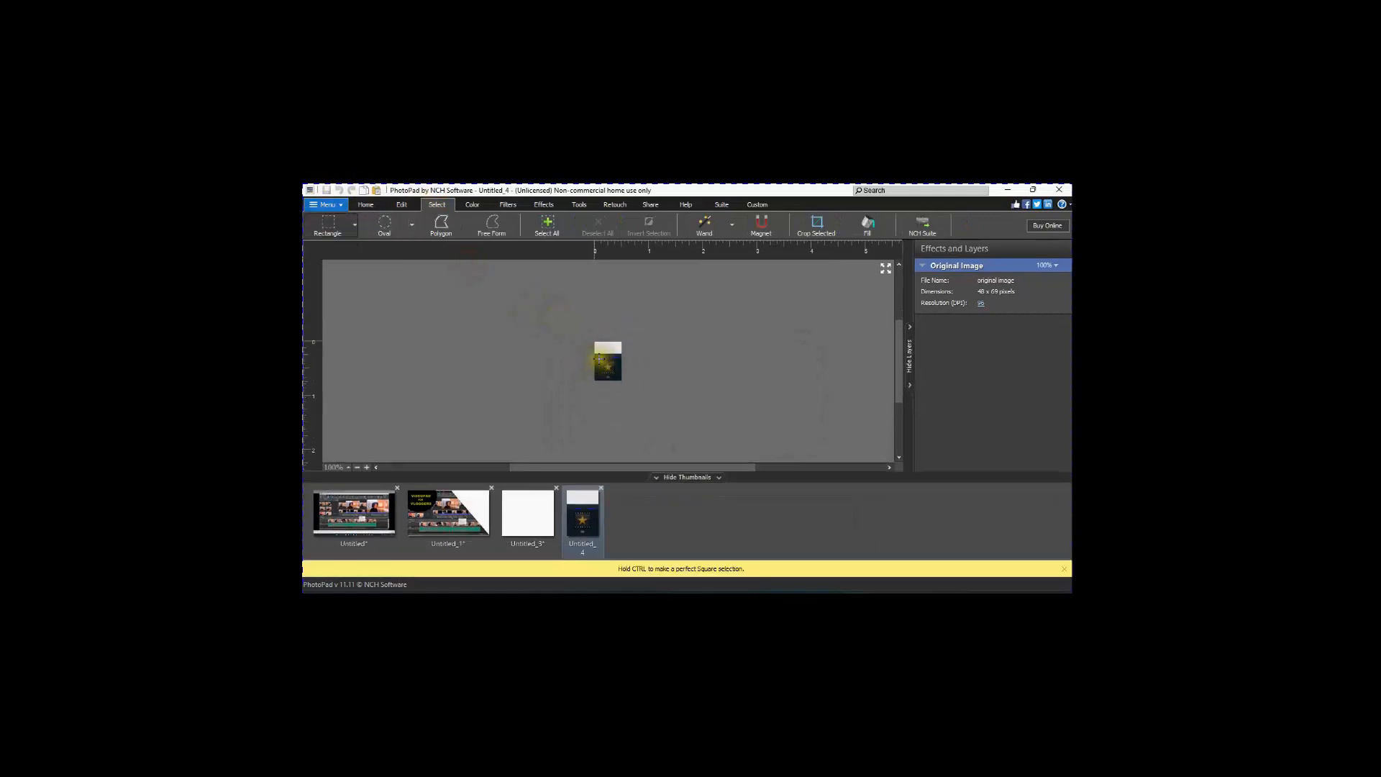
pyautogui.rightClick(611, 369)
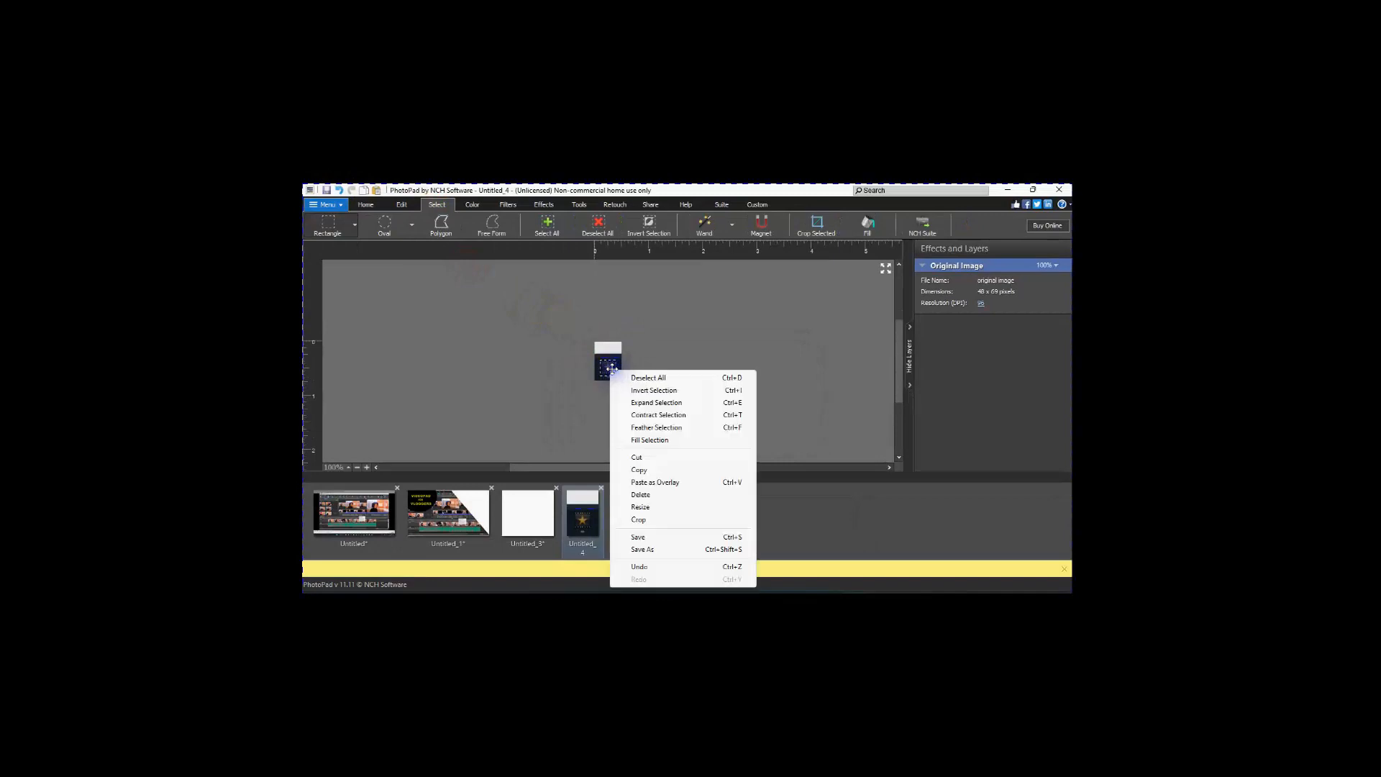
pyautogui.click(655, 465)
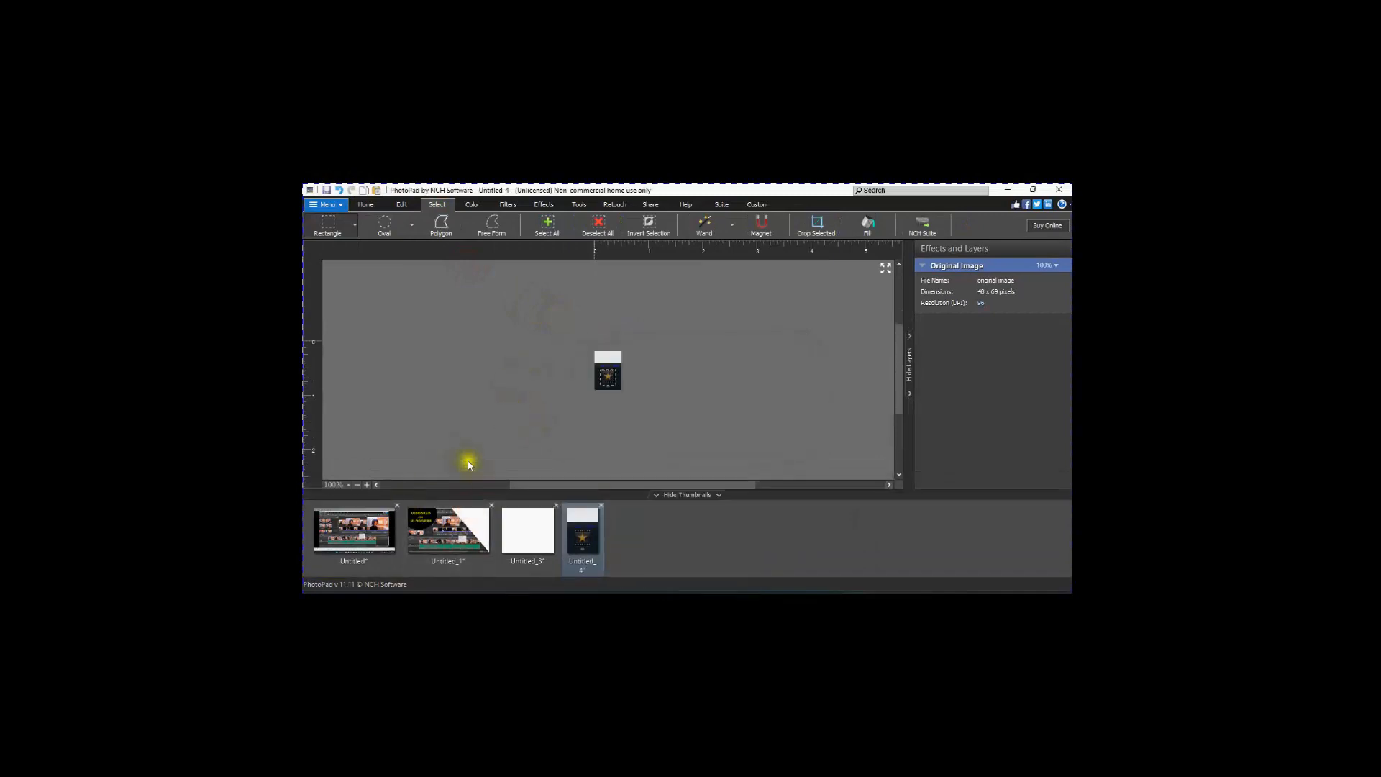
# - Paste the star icon onto the Untitled_1 image's white area near the right edge, enlarged to about 184 x 191 pixels and rotated about 19°
pyautogui.click(452, 528)
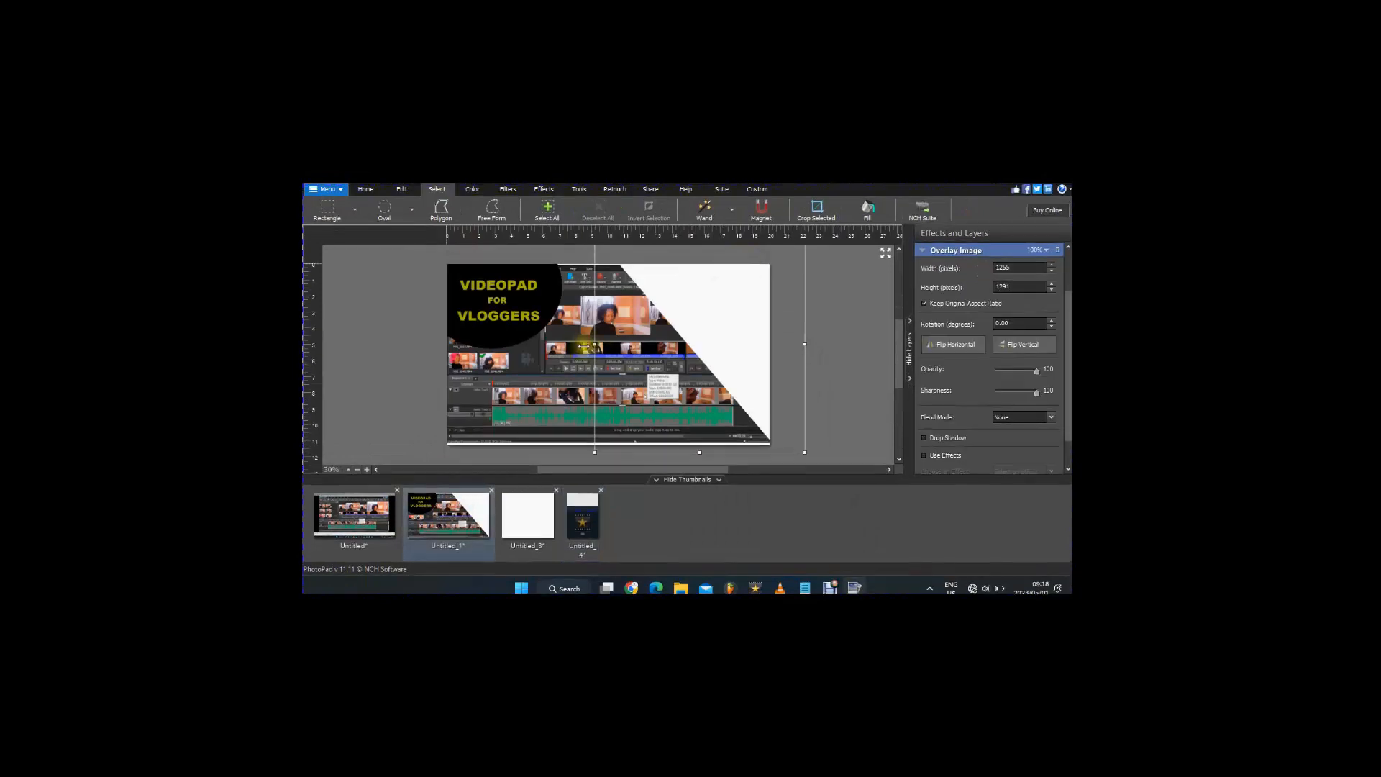
pyautogui.hotkey('ctrl', 'v')
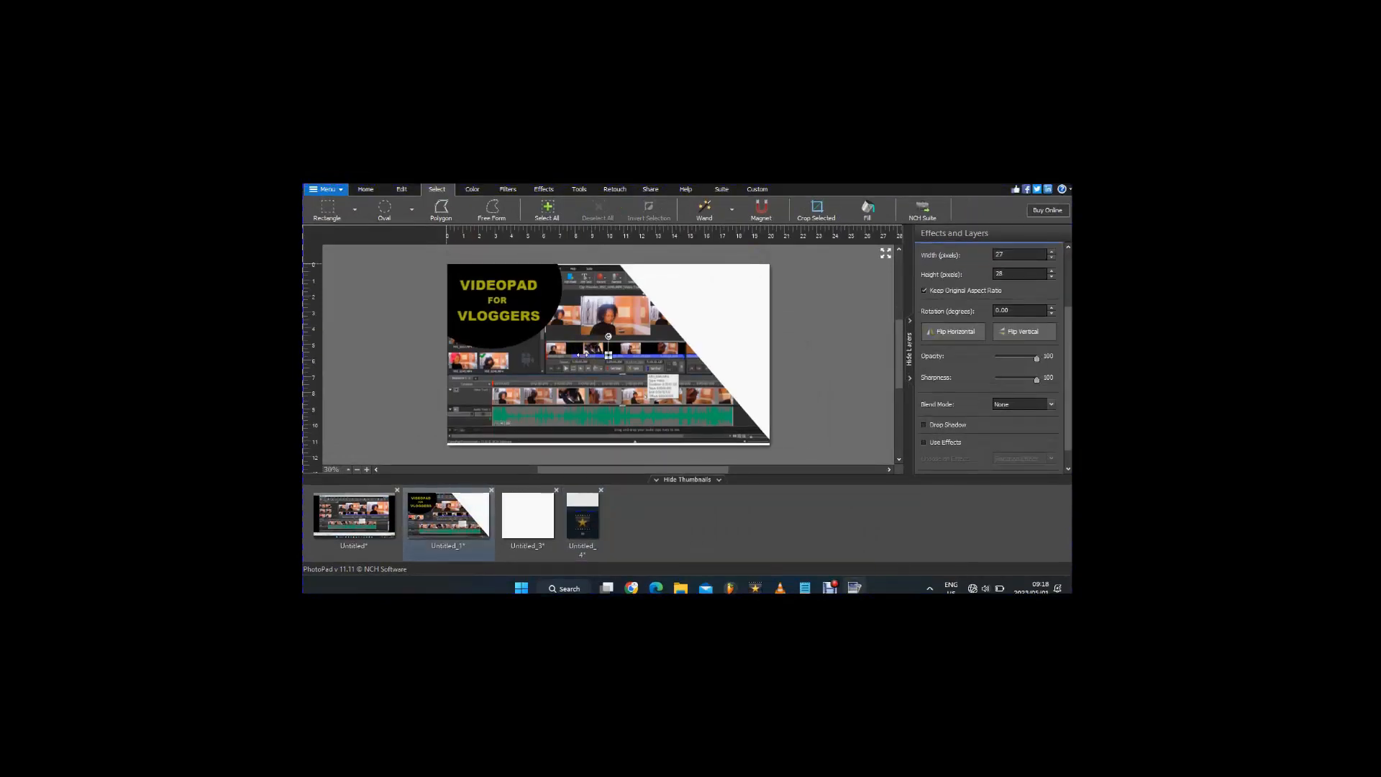
pyautogui.moveTo(632, 371); pyautogui.dragTo(635, 375)
pyautogui.moveTo(617, 336); pyautogui.dragTo(748, 364)
pyautogui.click(697, 375)
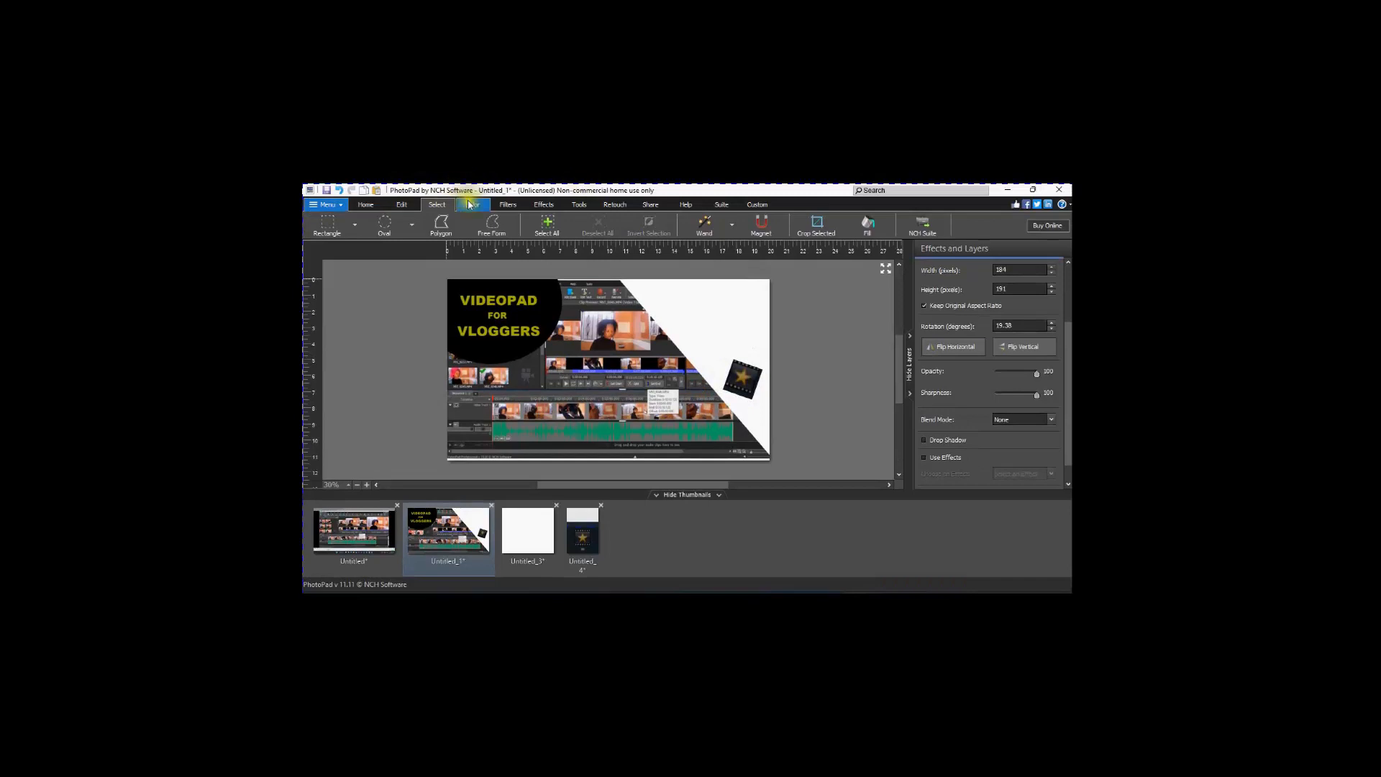
# - Try to apply Auto Levels to the Untitled_1 image
pyautogui.click(461, 191)
pyautogui.click(466, 222)
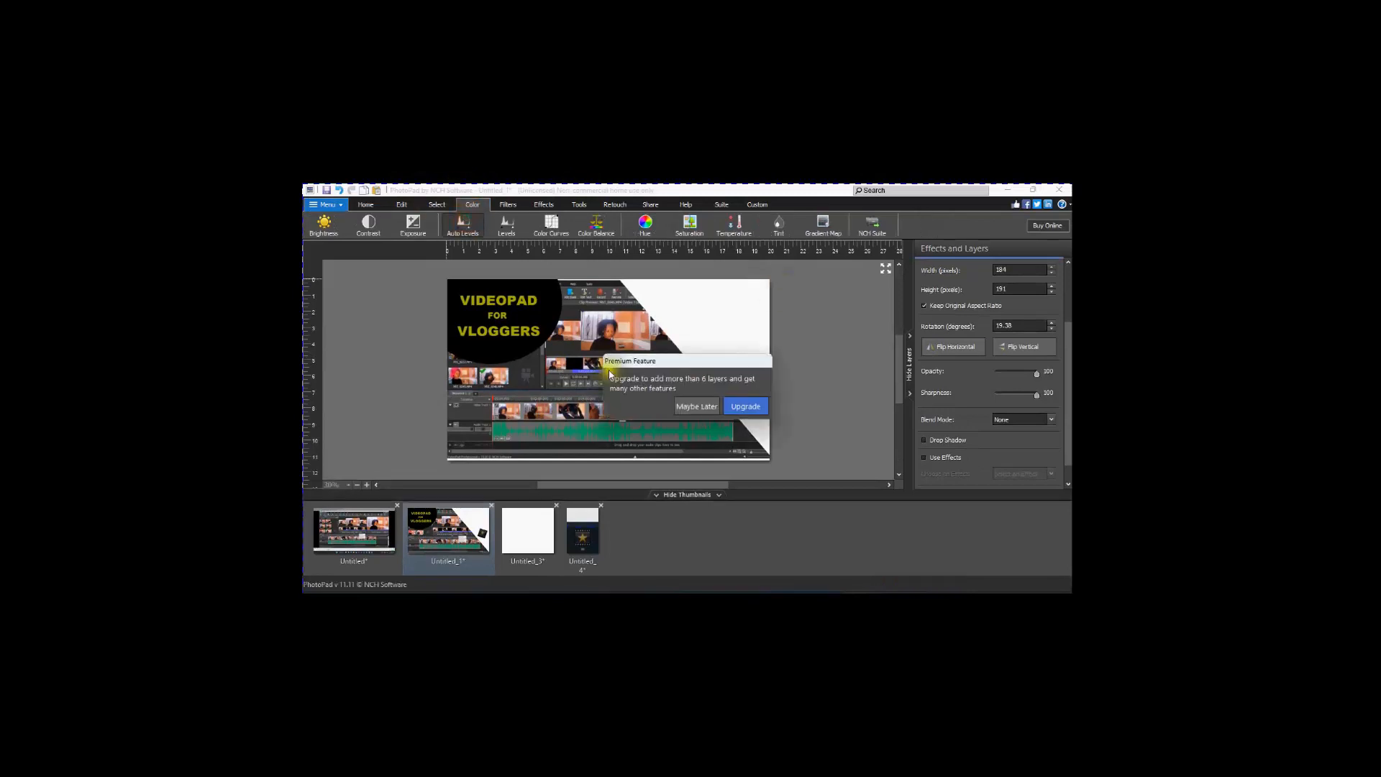
pyautogui.click(697, 406)
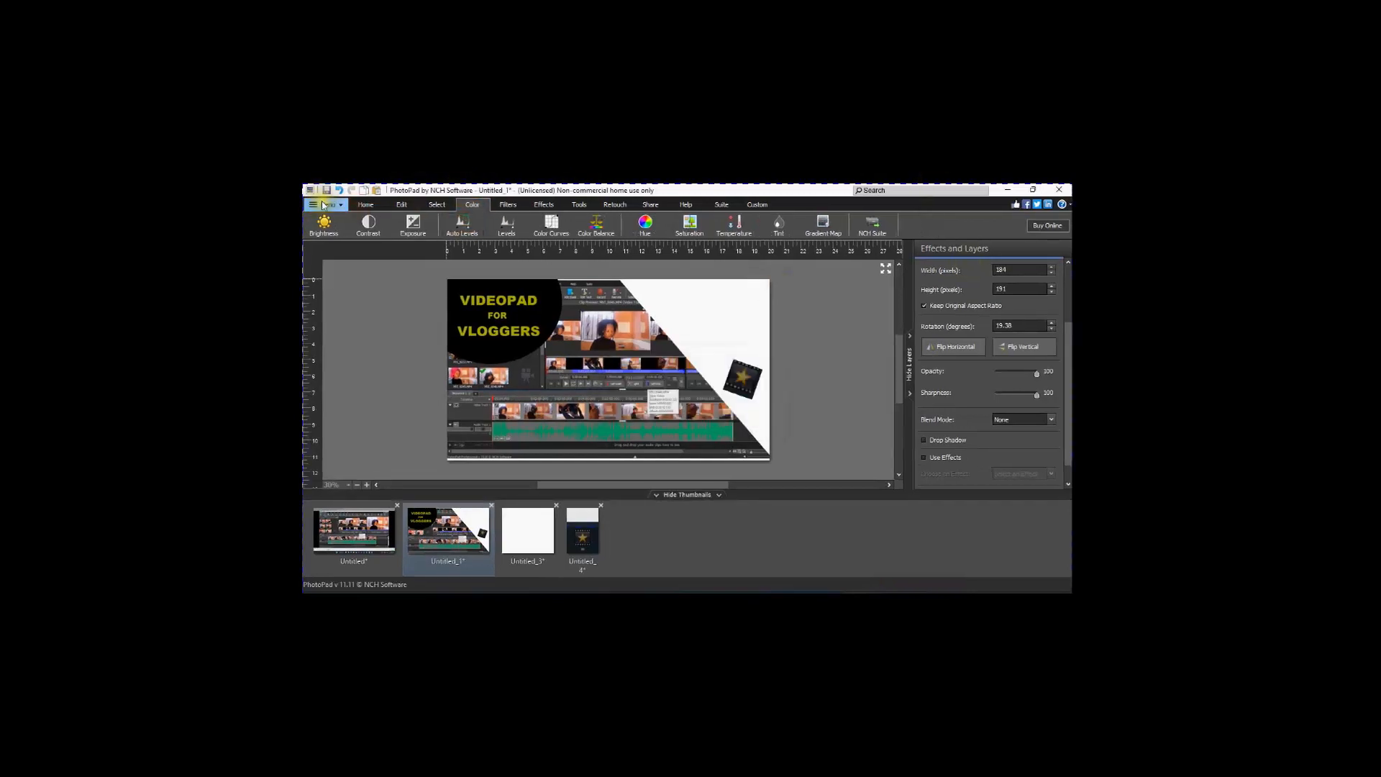
# - Save the finished image as a JPEG file named Thumbnail 1 in the Pictures folder, using high compression quality
pyautogui.click(327, 204)
pyautogui.click(342, 218)
pyautogui.click(460, 271)
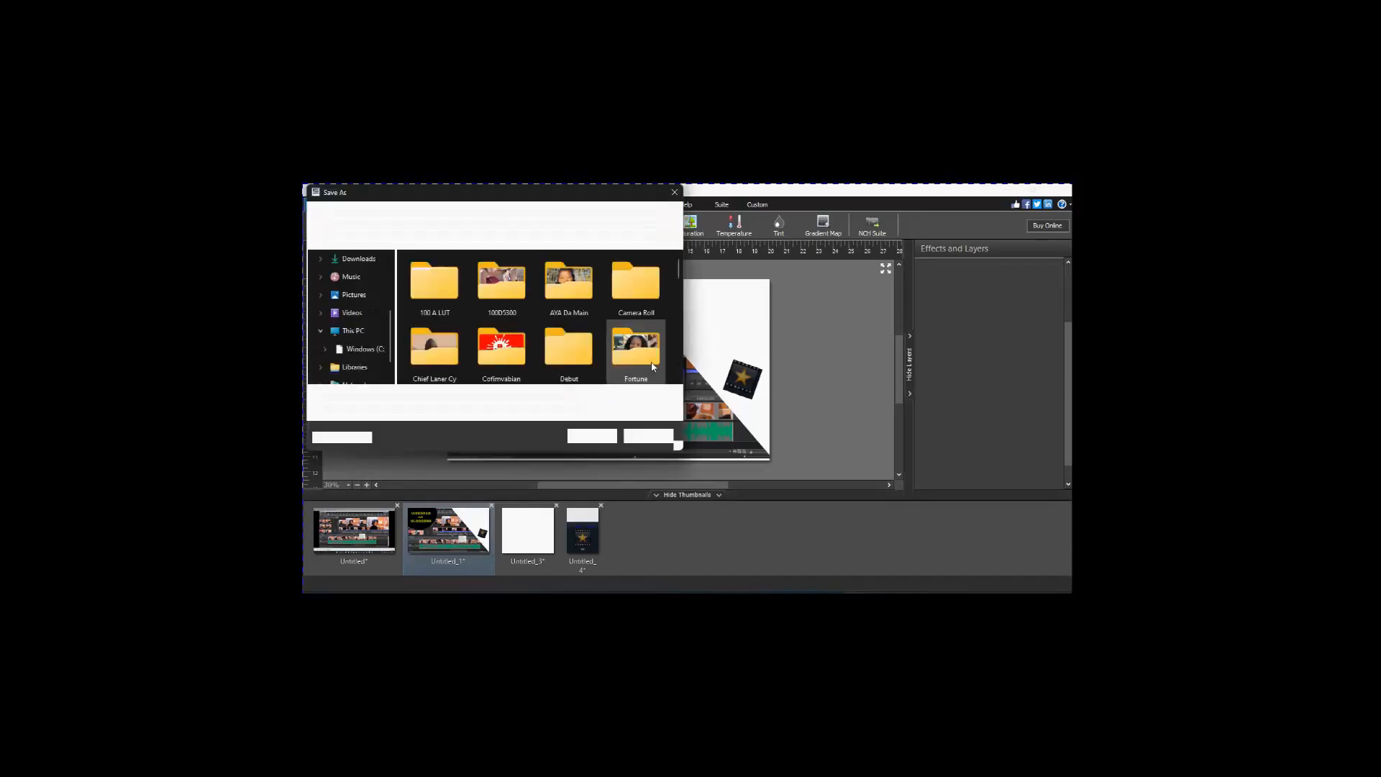
pyautogui.moveTo(389, 323); pyautogui.dragTo(390, 348)
pyautogui.click(360, 279)
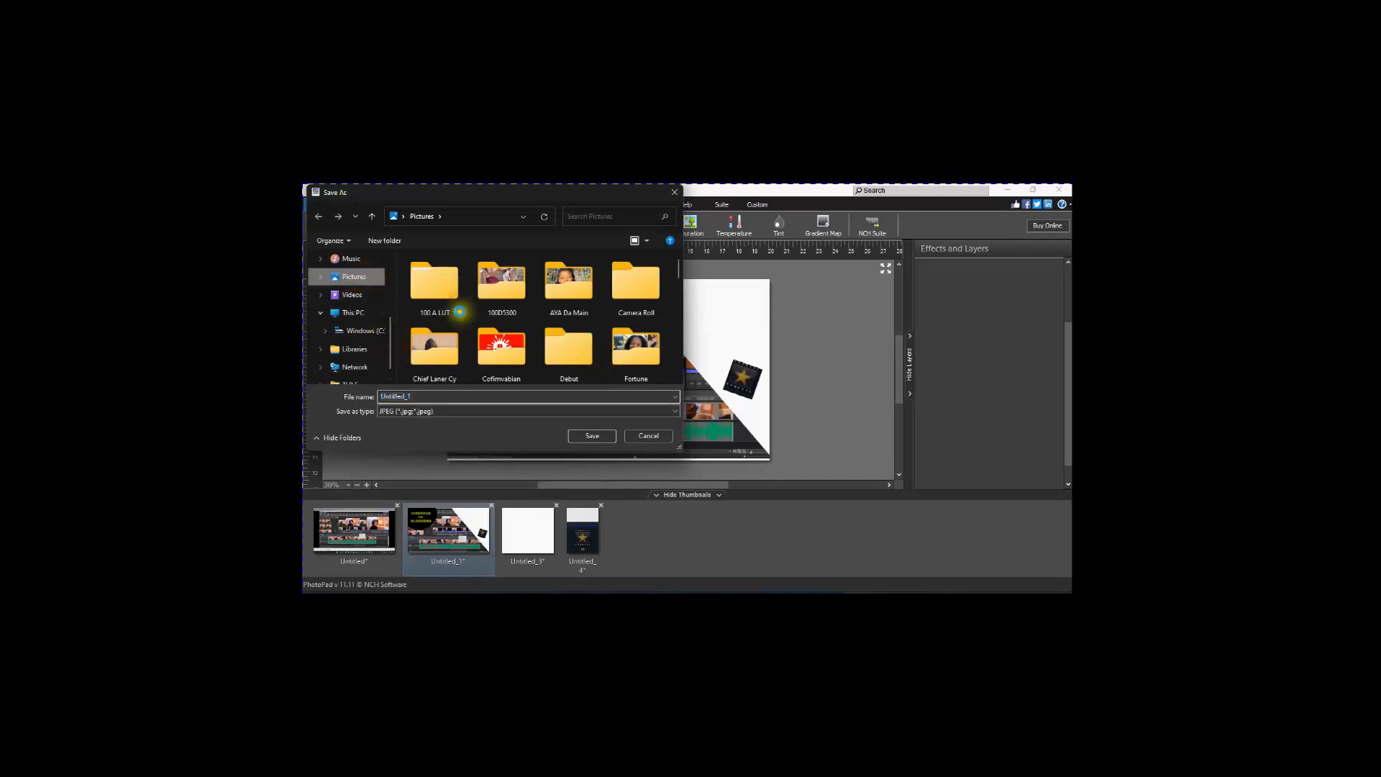
pyautogui.click(430, 393)
pyautogui.write('Thumbnail 1')
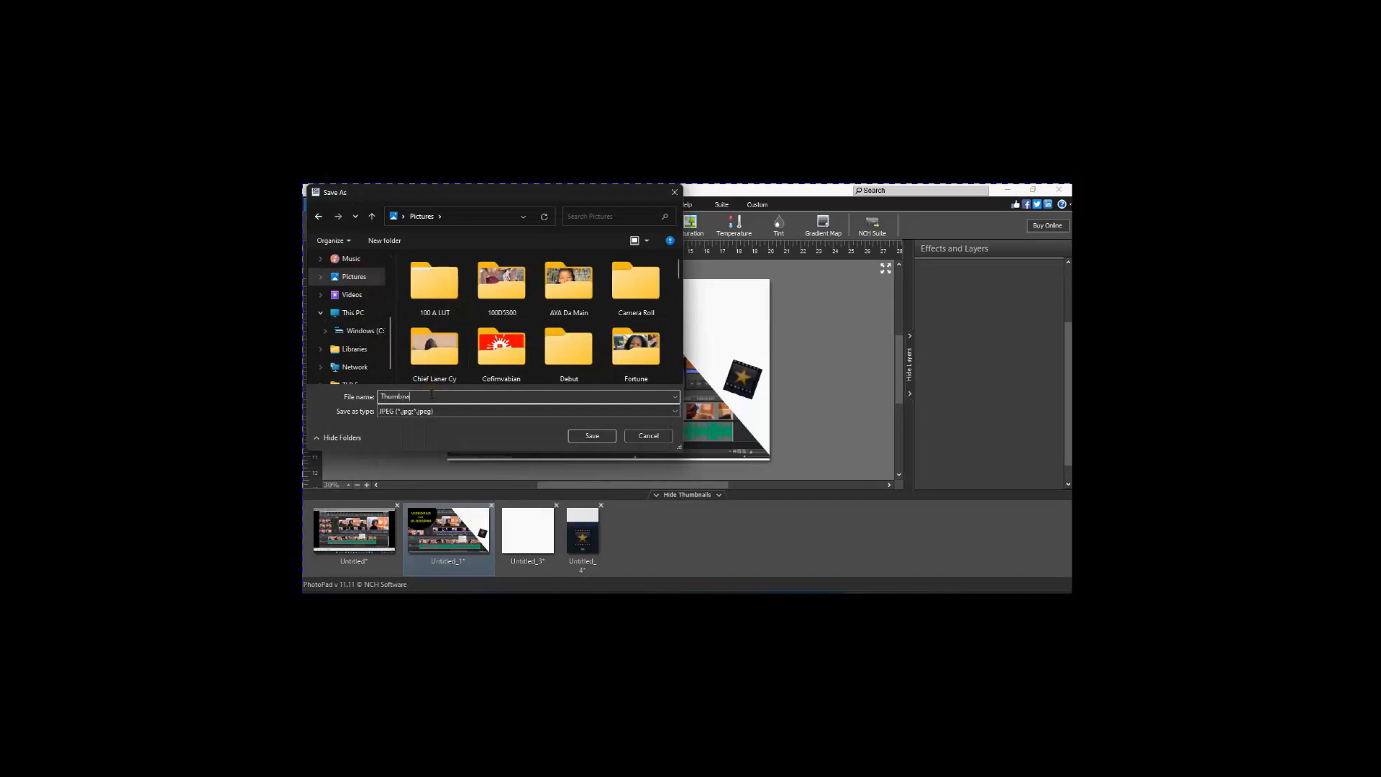
pyautogui.click(594, 434)
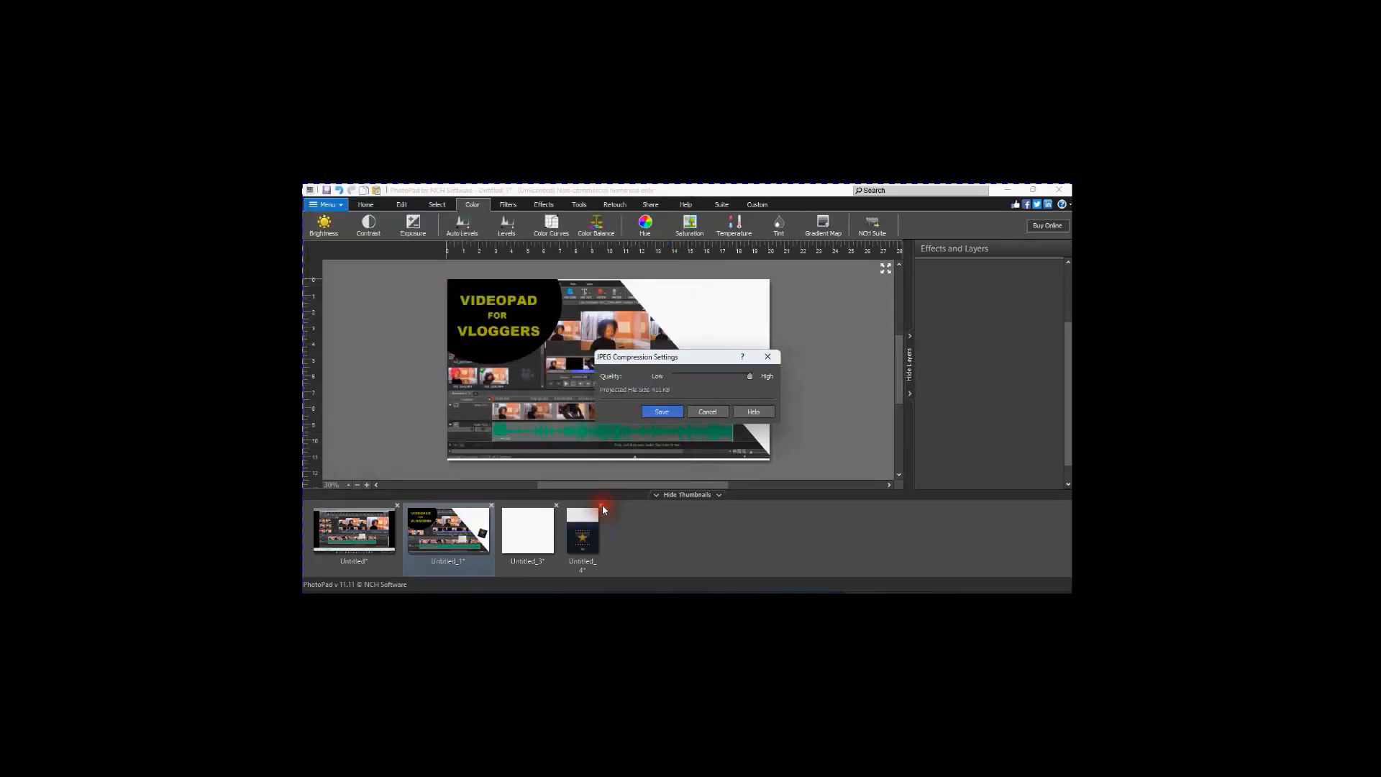
pyautogui.click(670, 413)
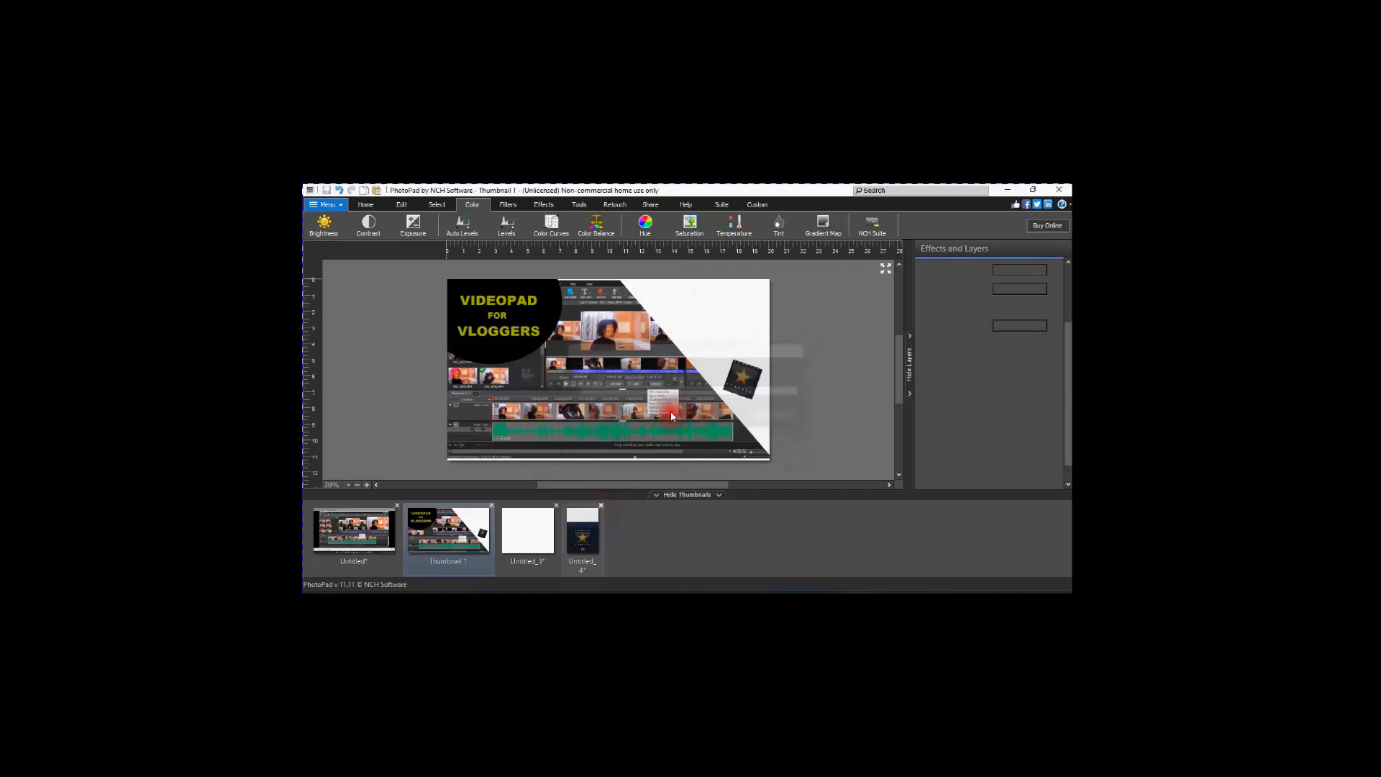
# - Close all the open images, discarding the unsaved ones
pyautogui.click(600, 505)
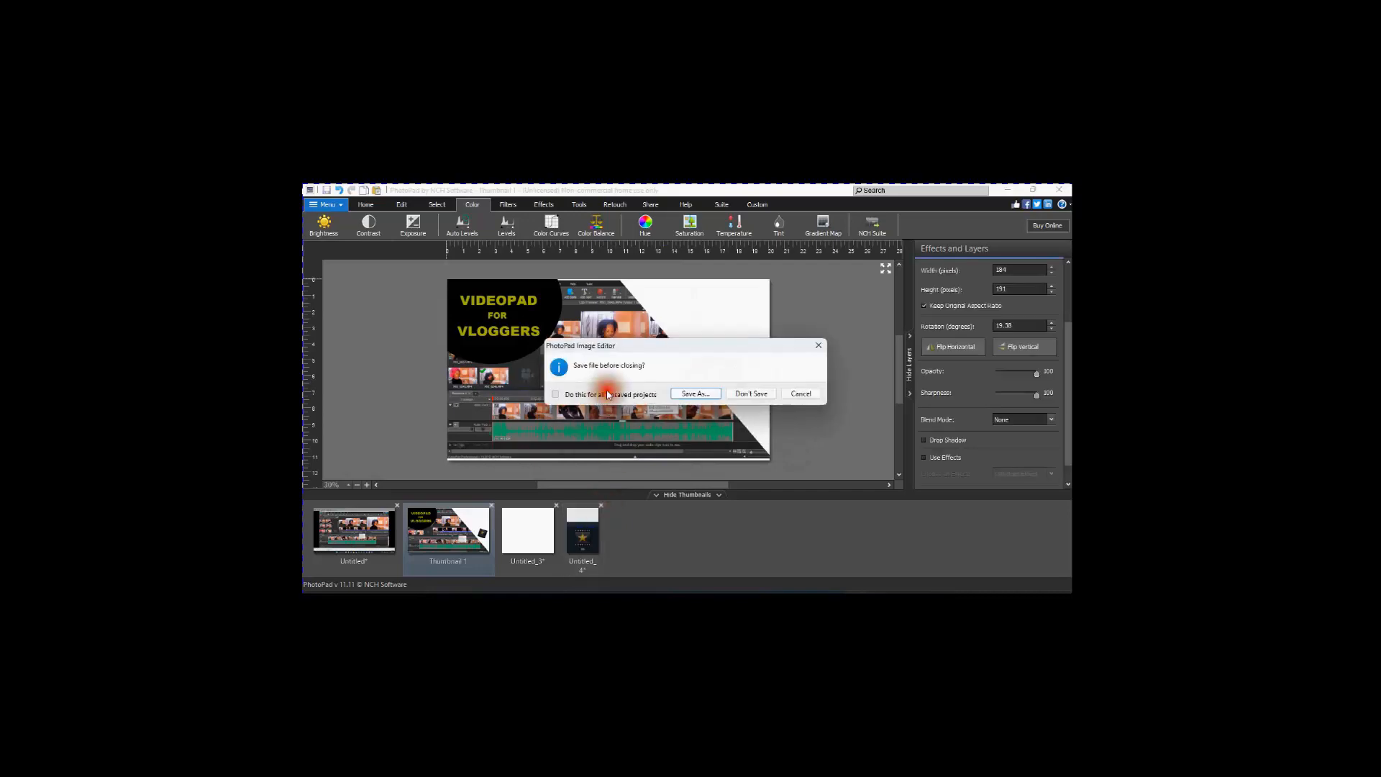
pyautogui.click(751, 393)
pyautogui.click(559, 507)
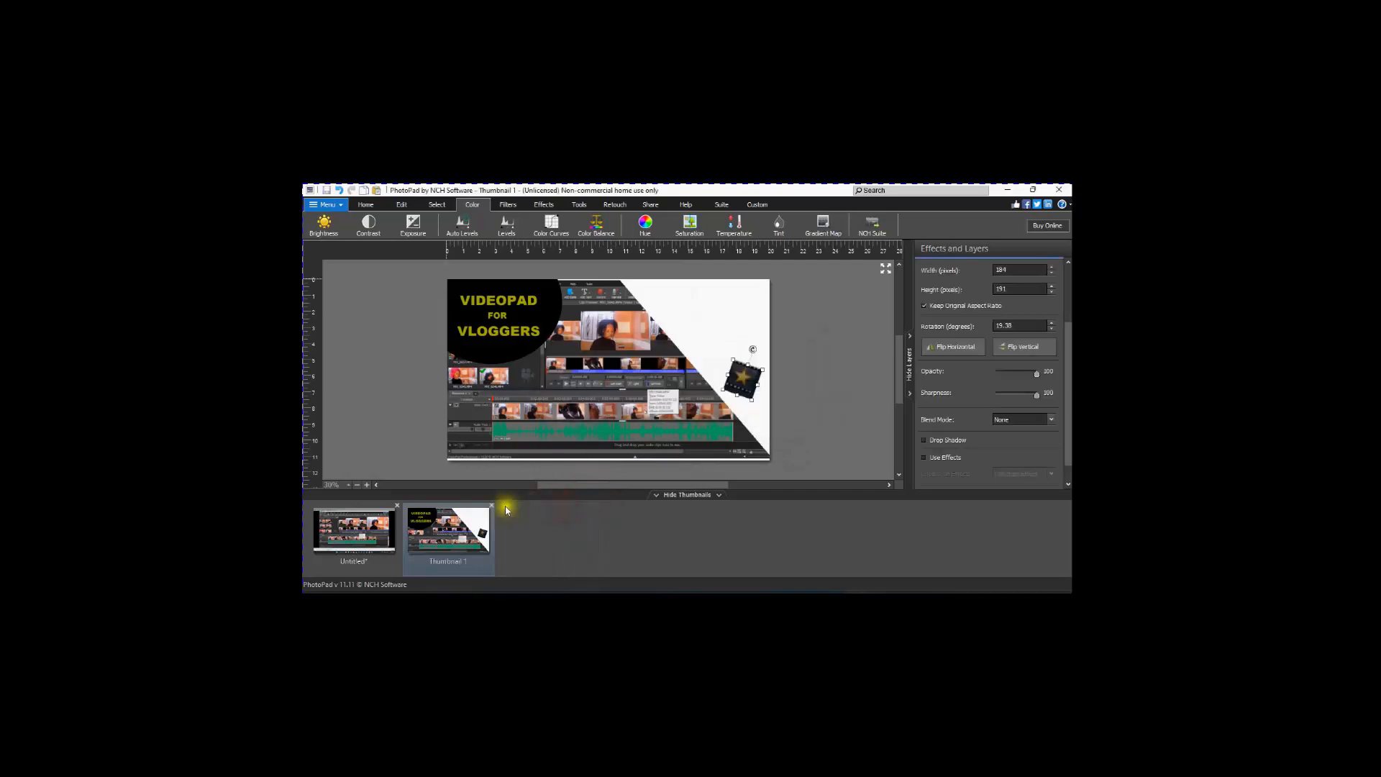
pyautogui.click(492, 507)
pyautogui.click(397, 507)
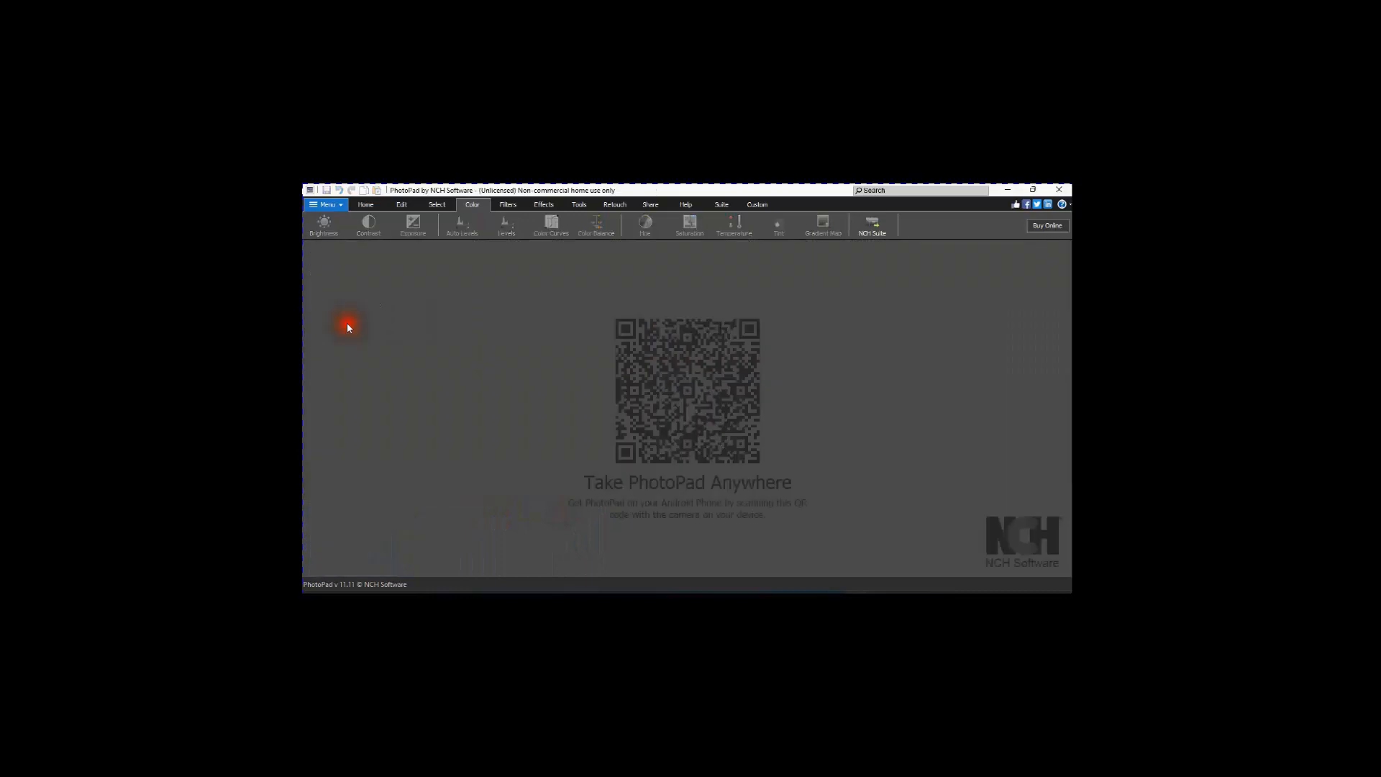
# - Create a new blank image of 27 x 28 pixels
pyautogui.click(328, 204)
pyautogui.moveTo(409, 213)
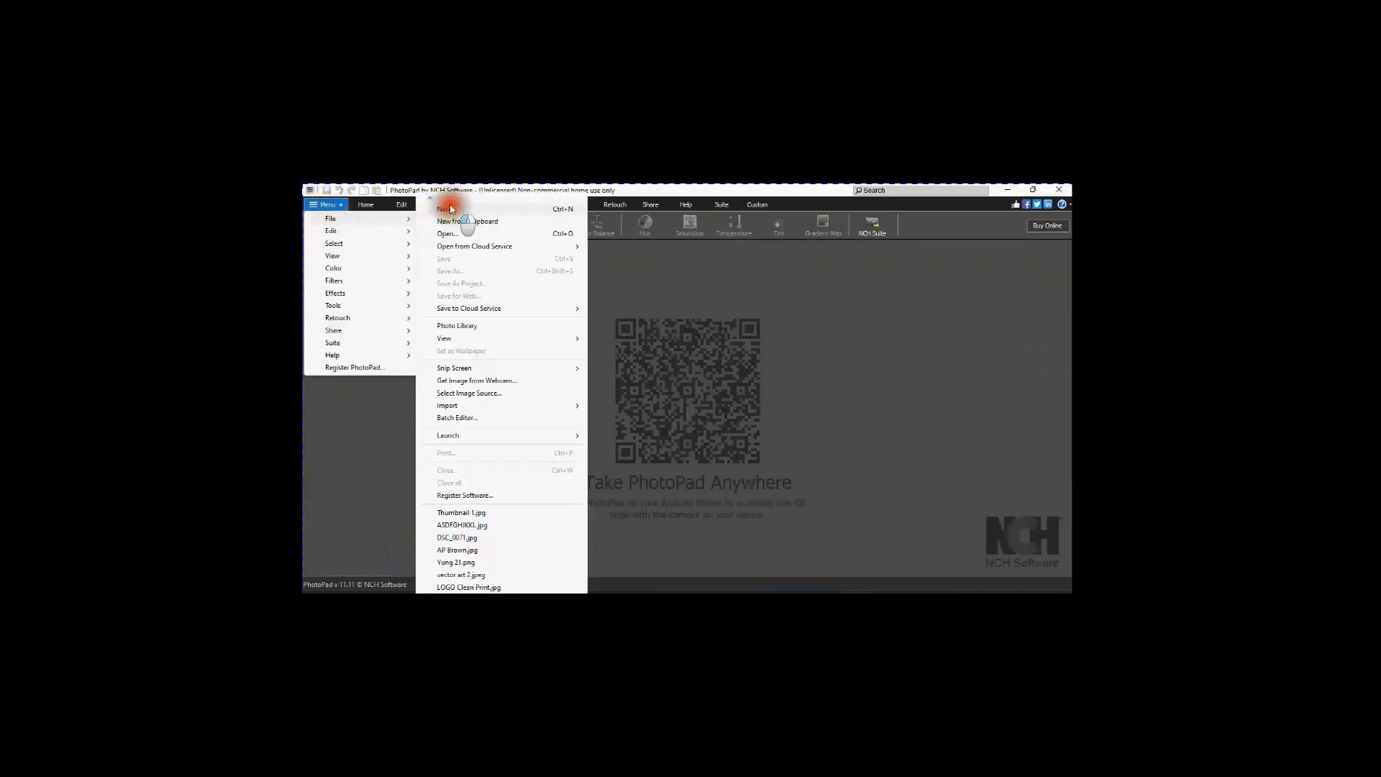
pyautogui.click(480, 210)
pyautogui.click(709, 451)
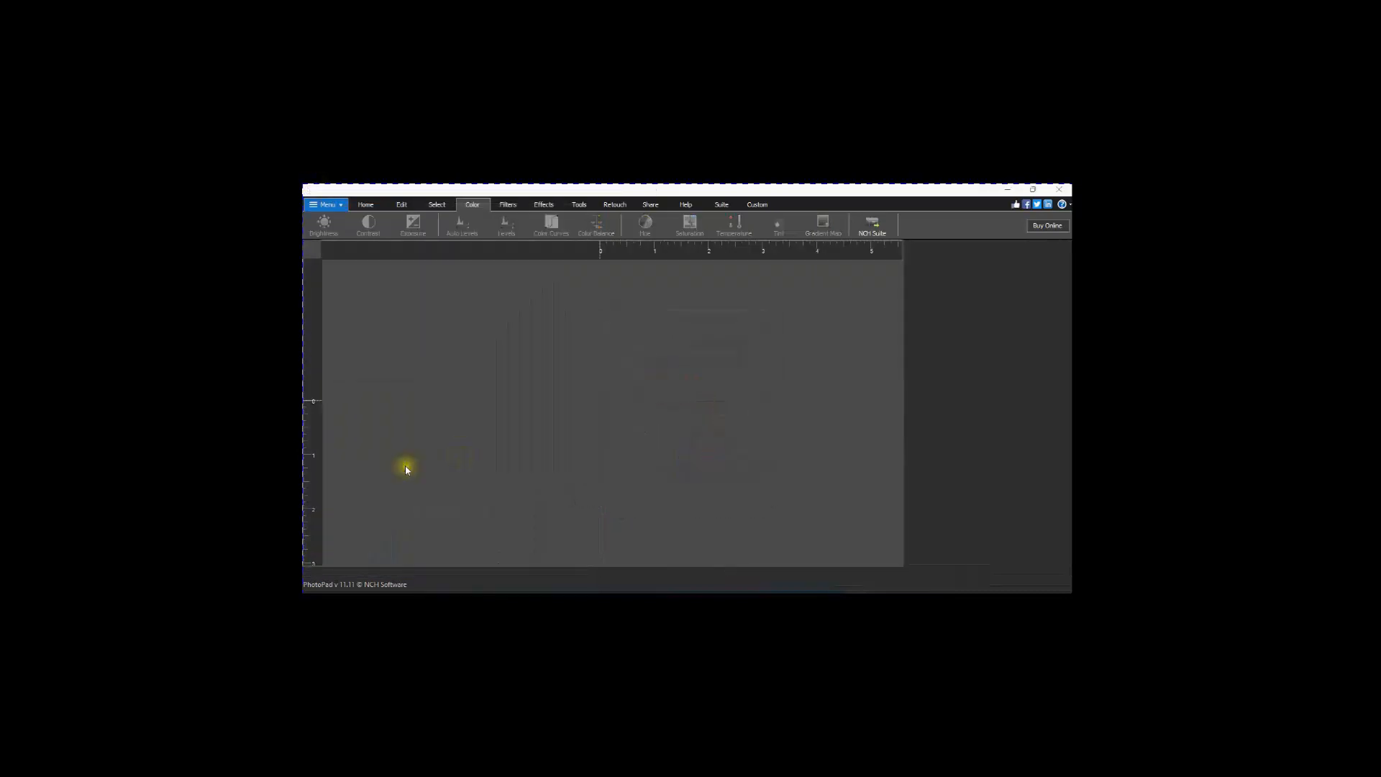
pyautogui.click(371, 206)
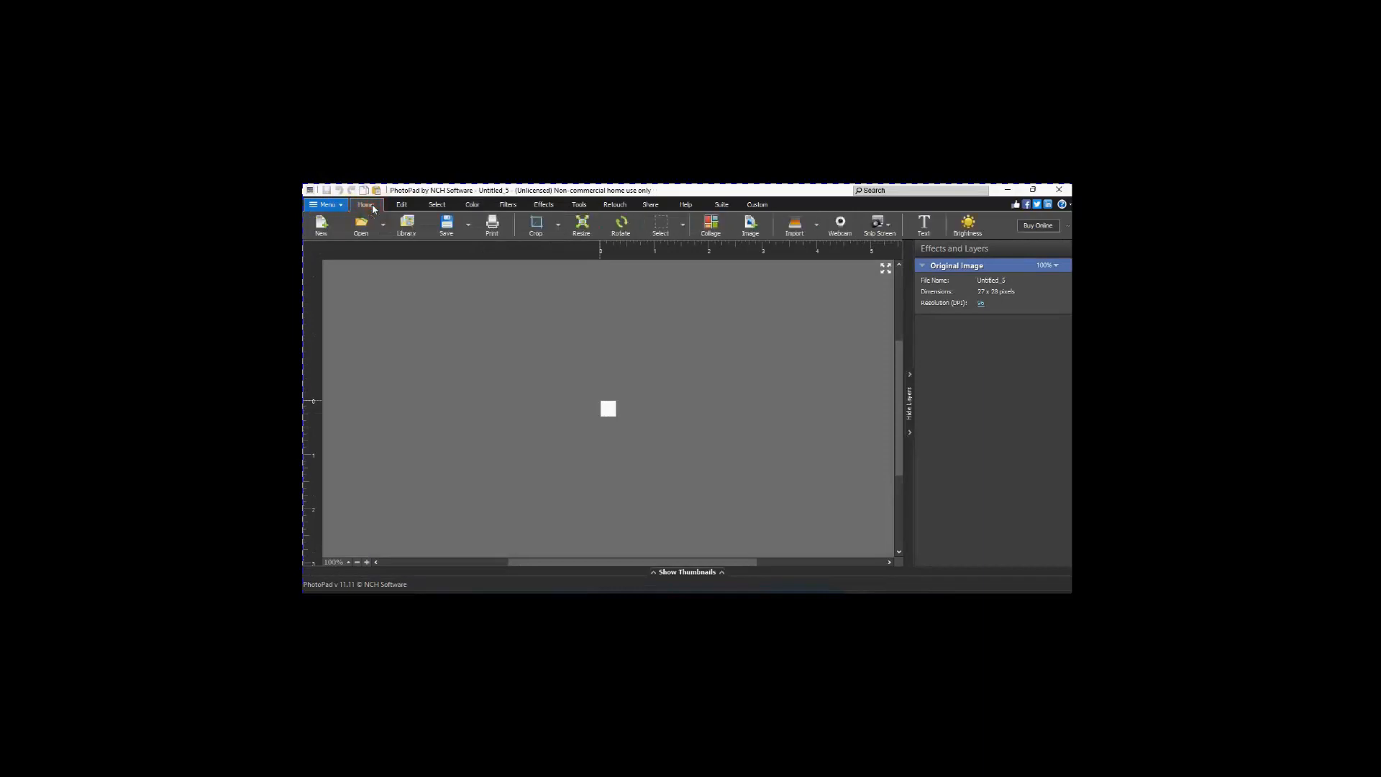
pyautogui.click(757, 230)
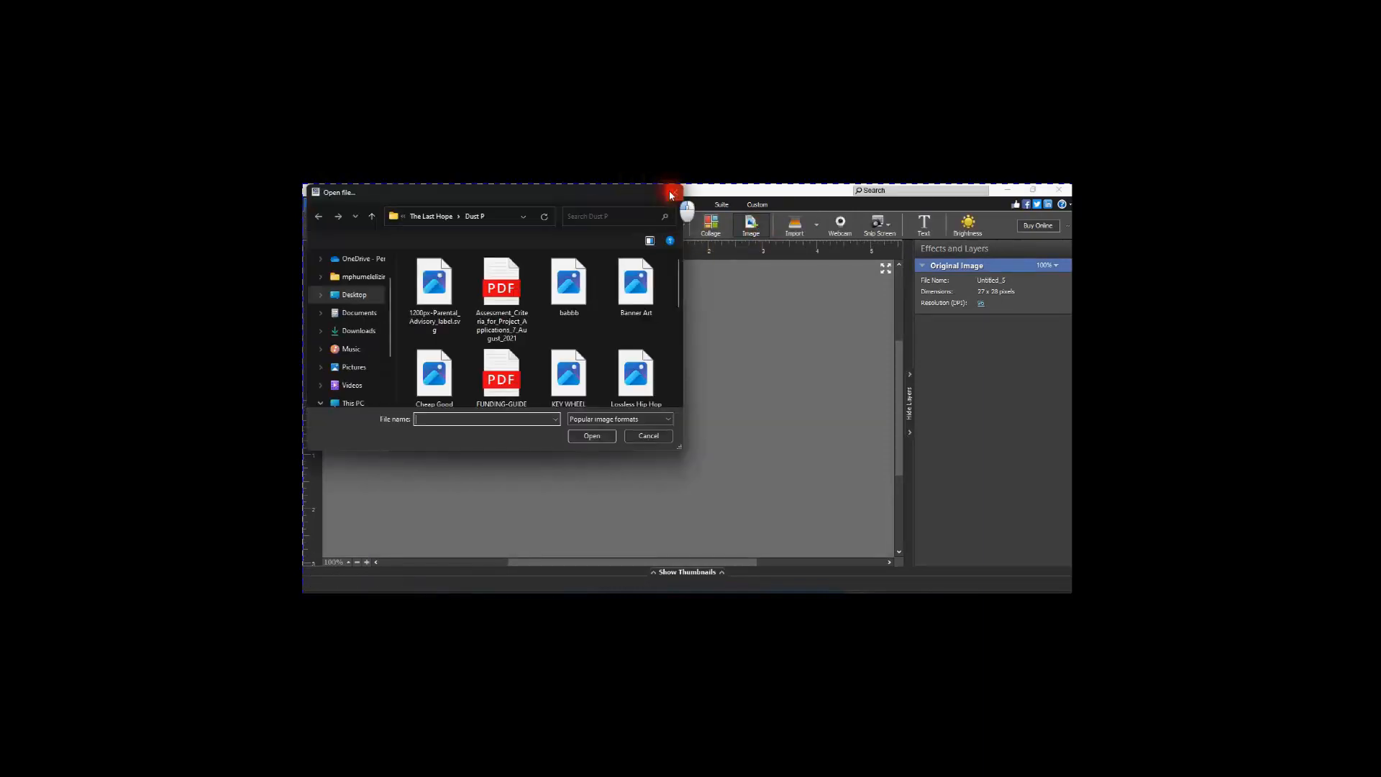
pyautogui.click(671, 194)
# - Open the saved Thumbnail 1.jpg image for editing
pyautogui.doubleClick(489, 381)
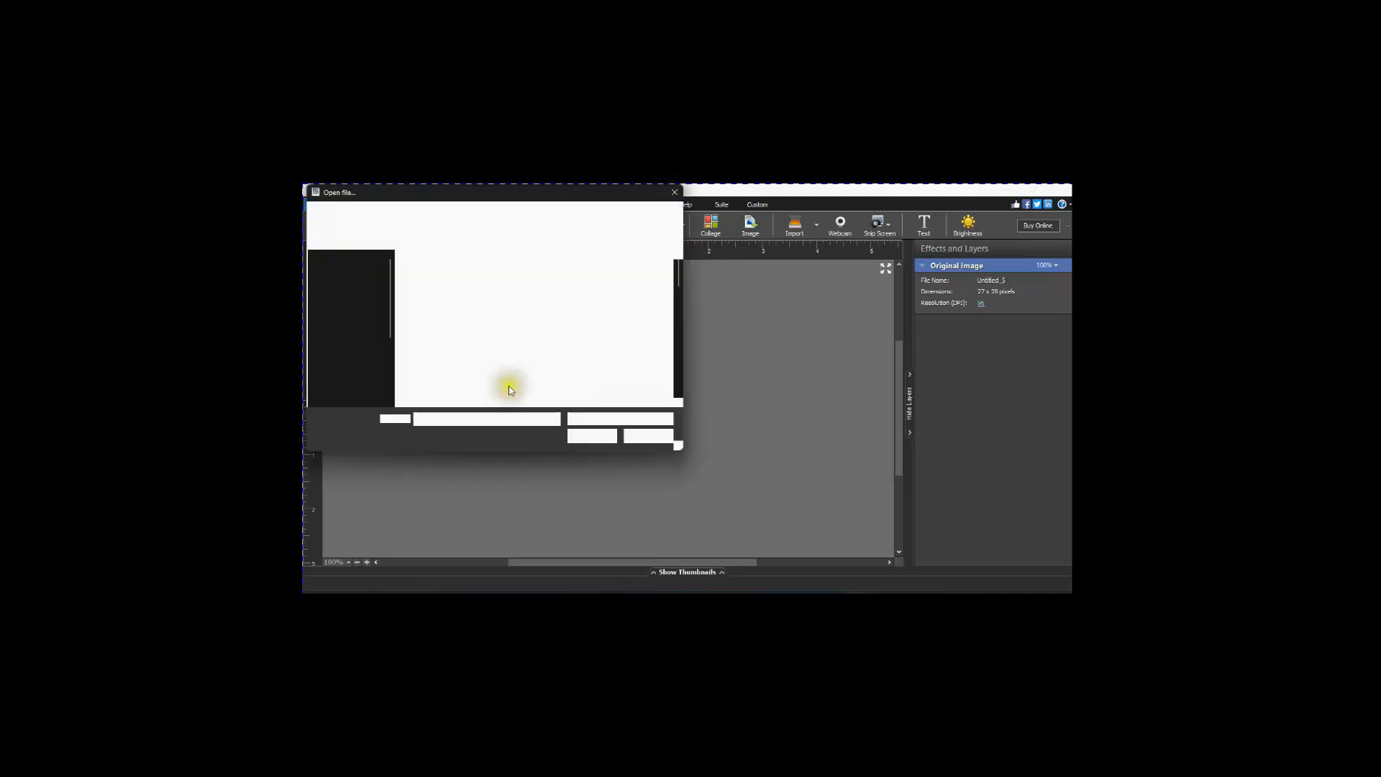
pyautogui.moveTo(682, 278); pyautogui.dragTo(684, 392)
pyautogui.click(431, 380)
pyautogui.click(604, 437)
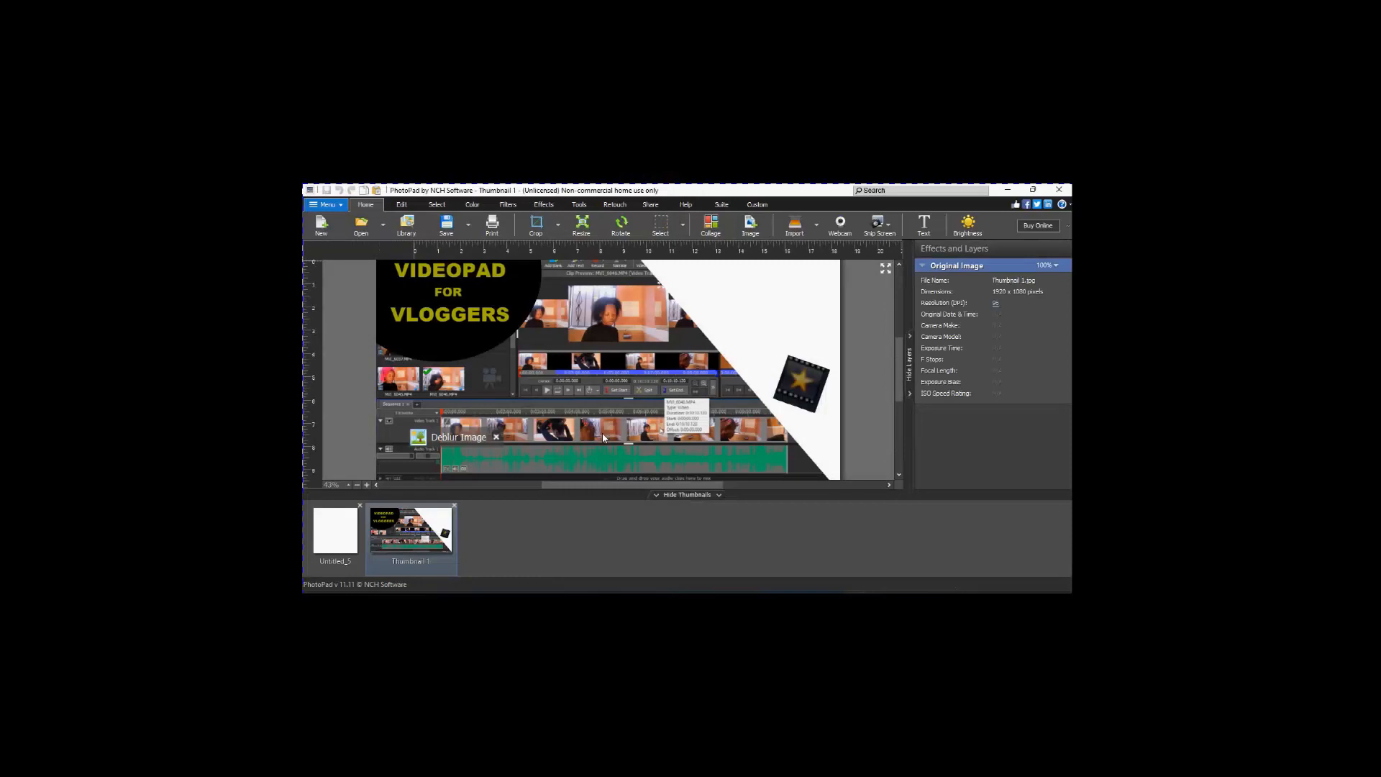
# - Add an Exposure adjustment to the Thumbnail 1 image and fine-tune its strength, and apply Auto Levels with an amount of 100
pyautogui.scroll(-2, 604, 438)
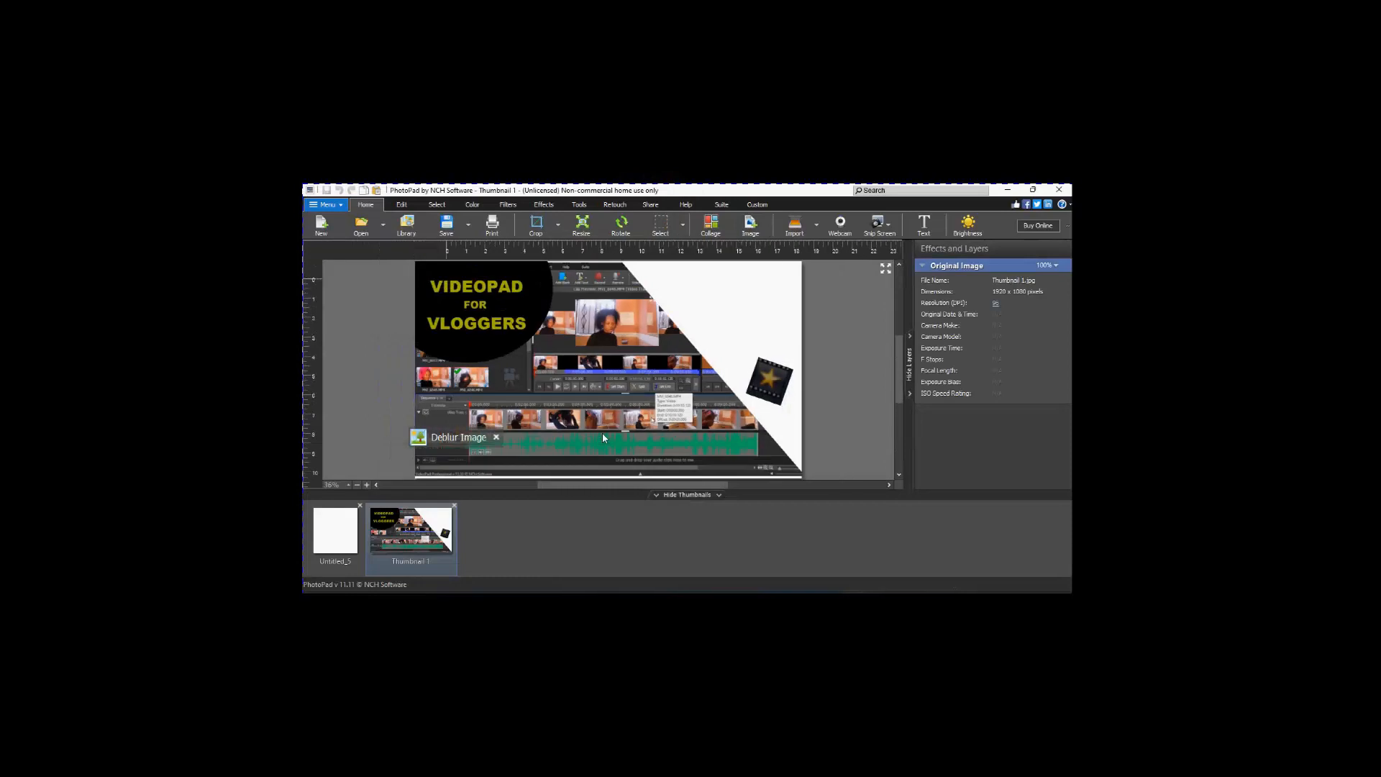
pyautogui.click(438, 205)
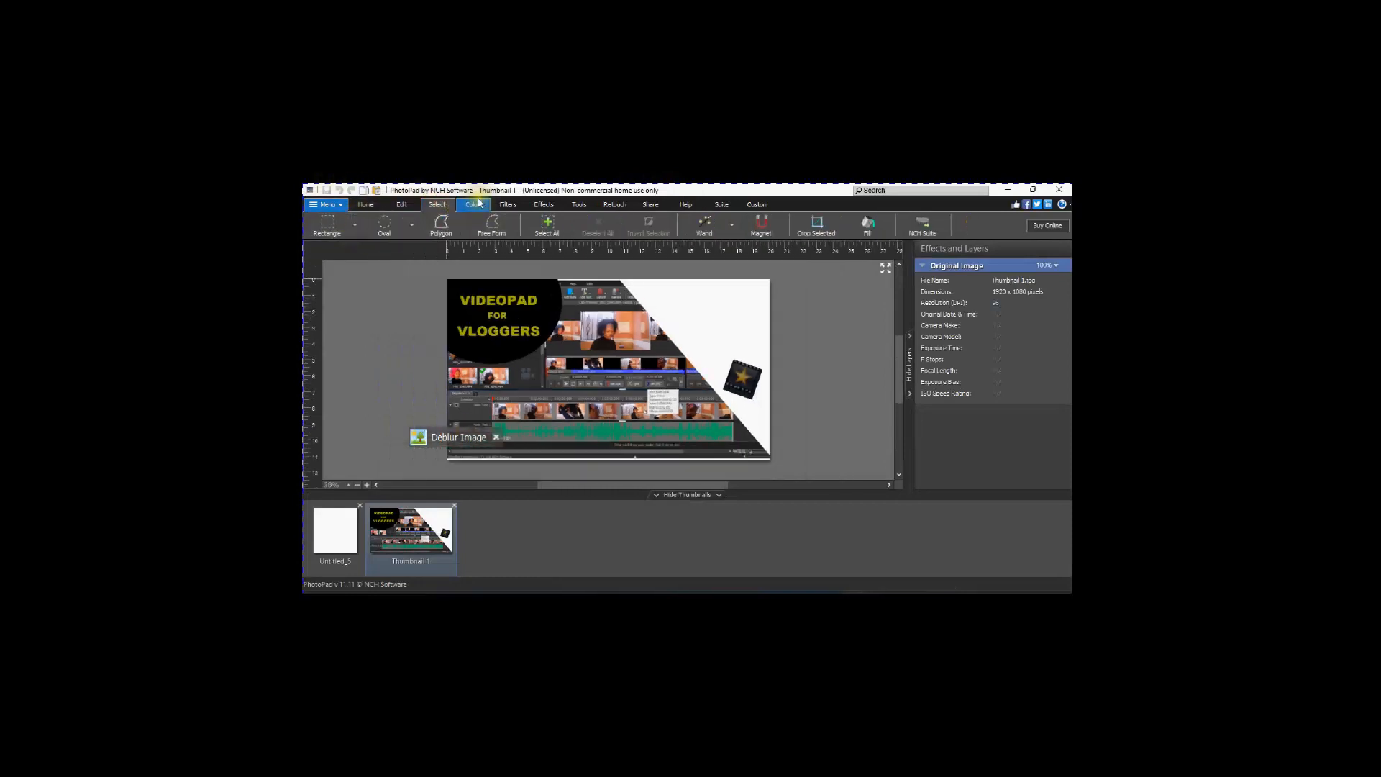
pyautogui.click(471, 205)
pyautogui.click(413, 225)
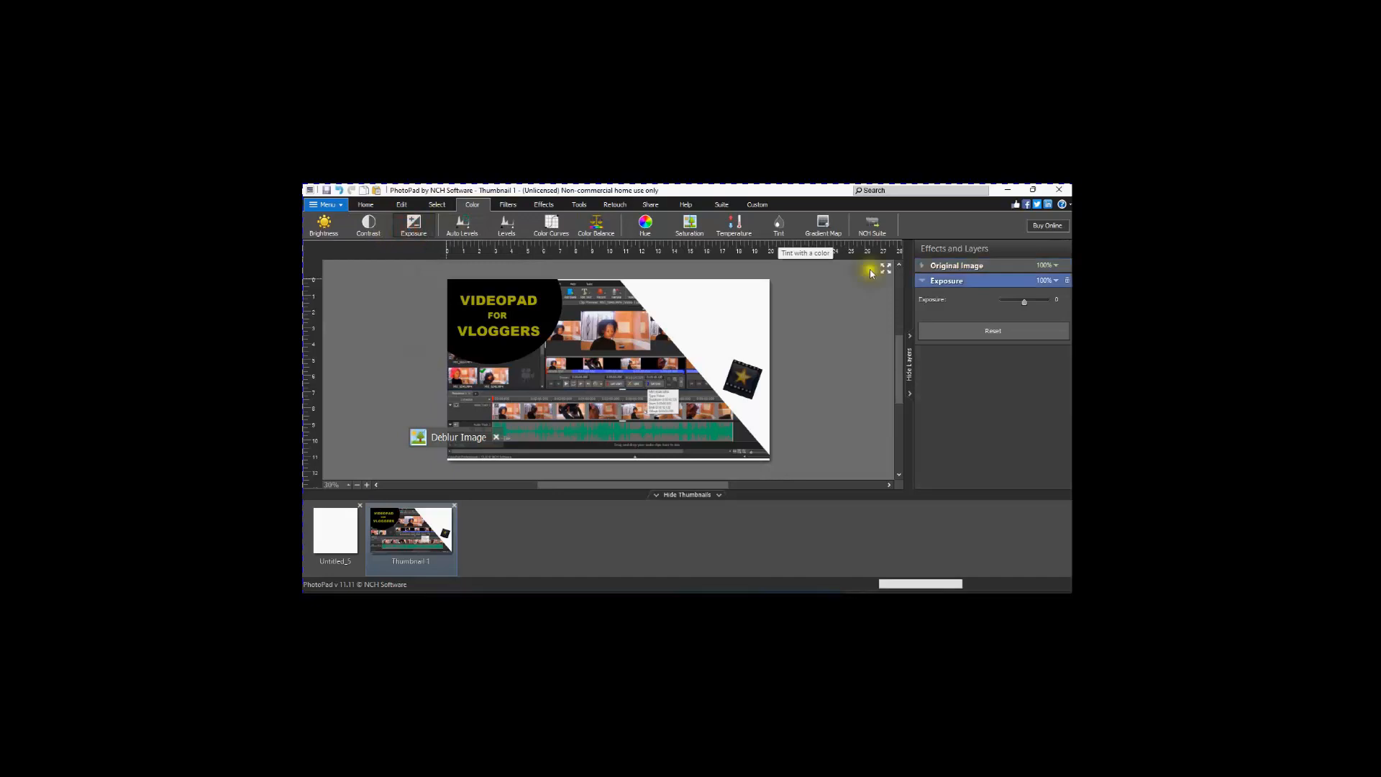
pyautogui.moveTo(1027, 304); pyautogui.dragTo(1027, 307)
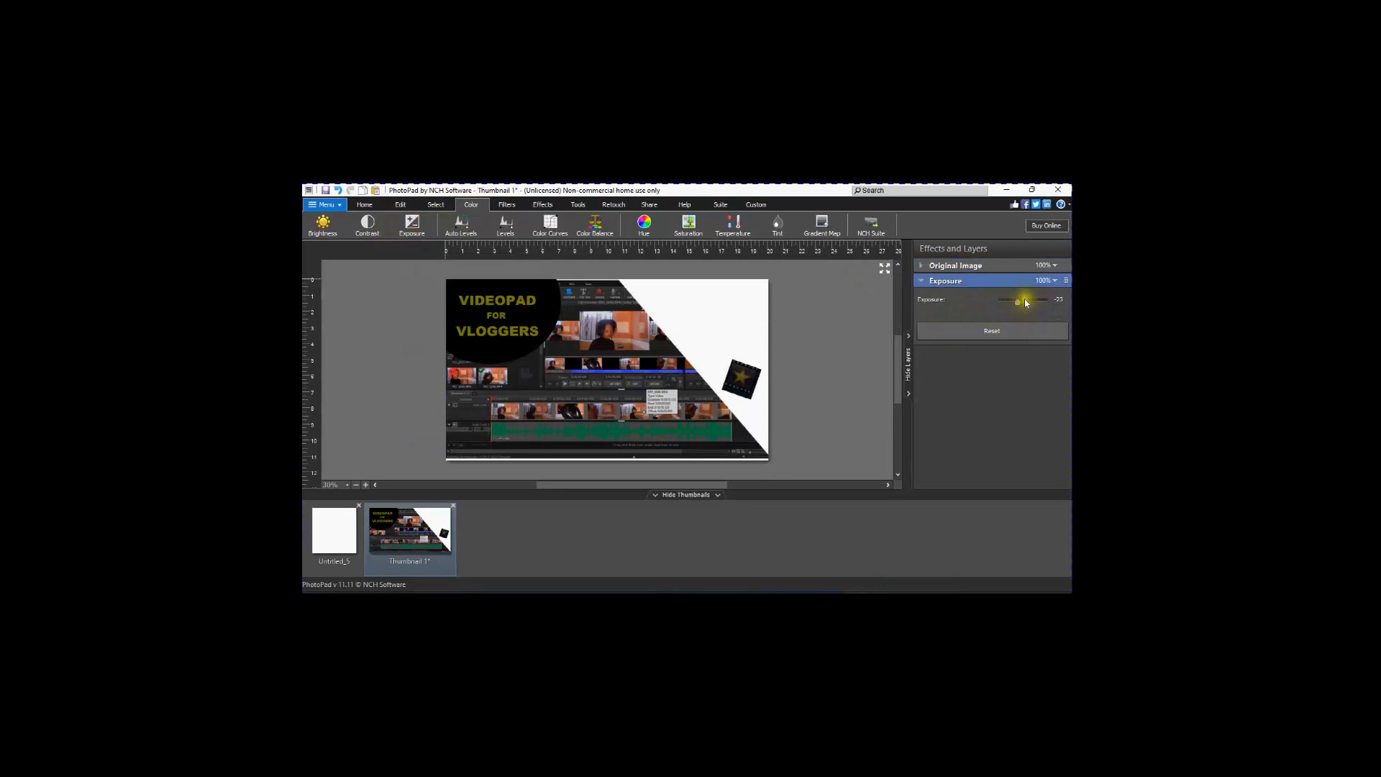
pyautogui.moveTo(1028, 305); pyautogui.dragTo(1023, 300)
pyautogui.click(461, 223)
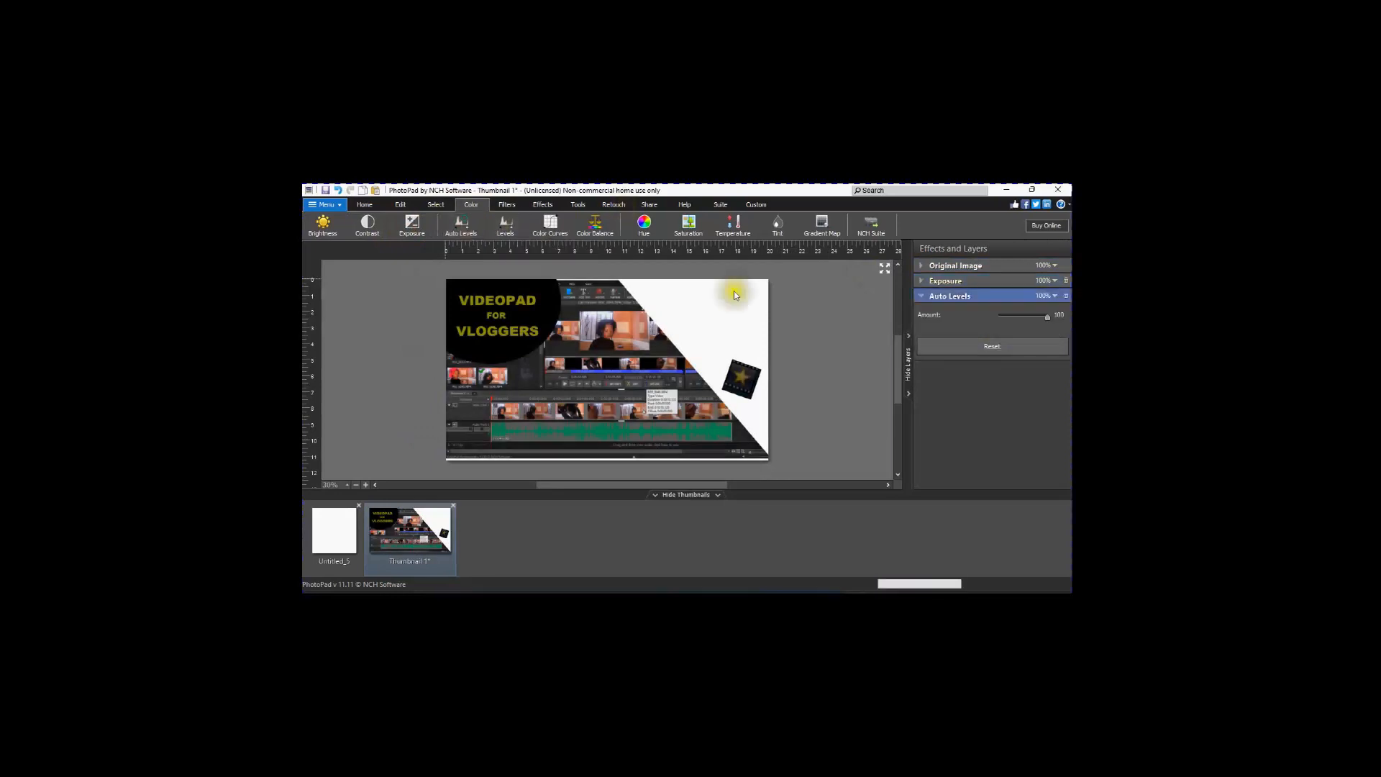
pyautogui.click(922, 295)
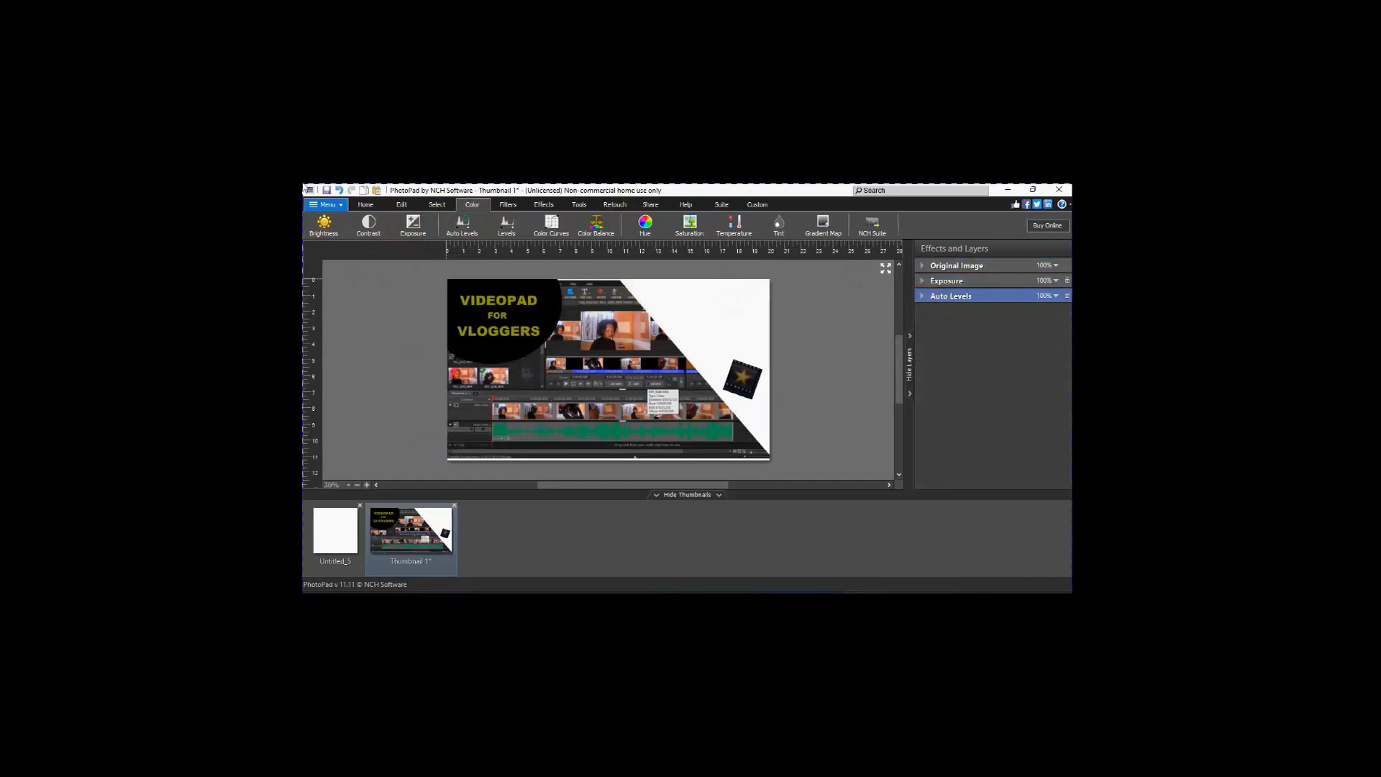